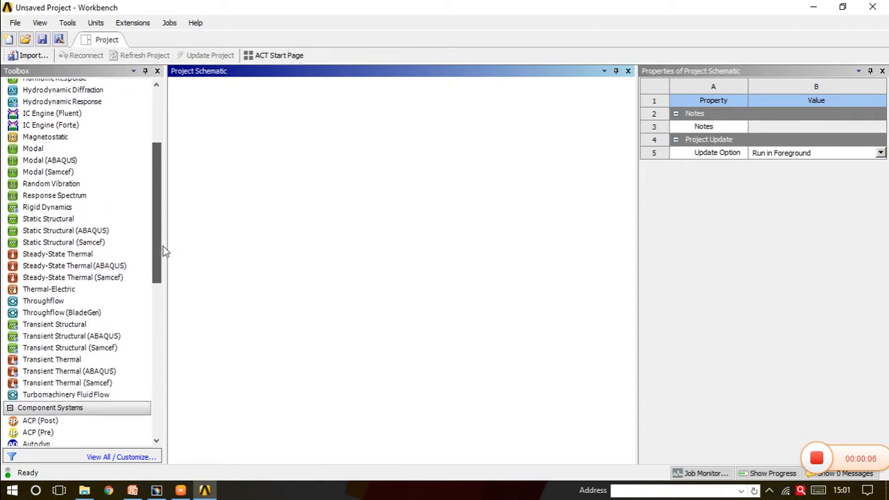
Add a Transient Structural system to the project schematic and name it "Four bar Maechanism"
{"action": "left_click_drag", "start_coordinate": [82, 318], "coordinate": [254, 152]}
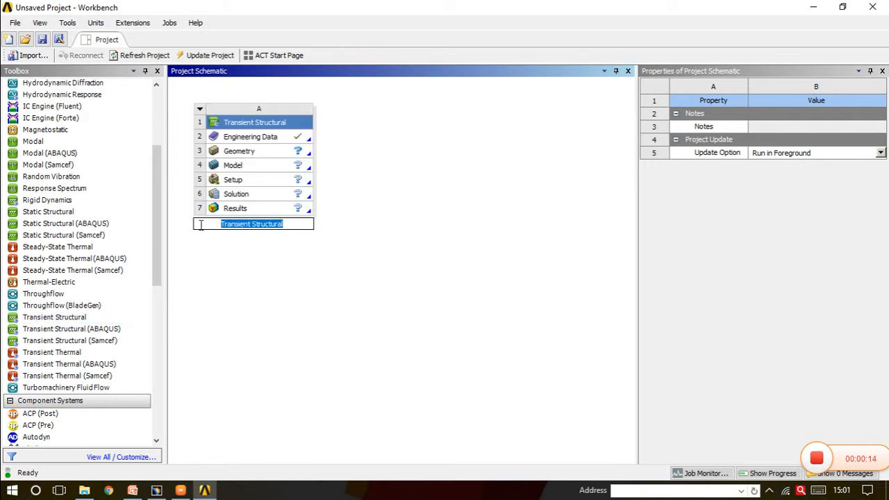
{"action": "type", "text": "Fou"}
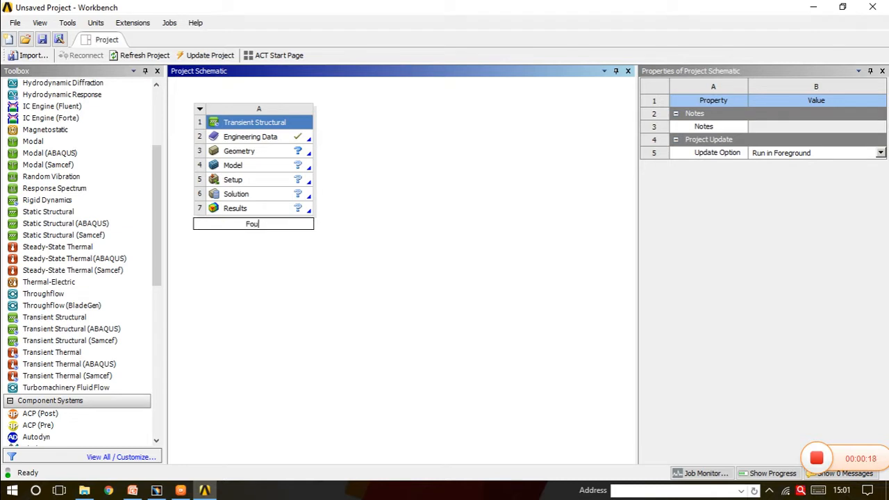
{"action": "type", "text": "r bar Maechanism"}
{"action": "key", "text": "Return"}
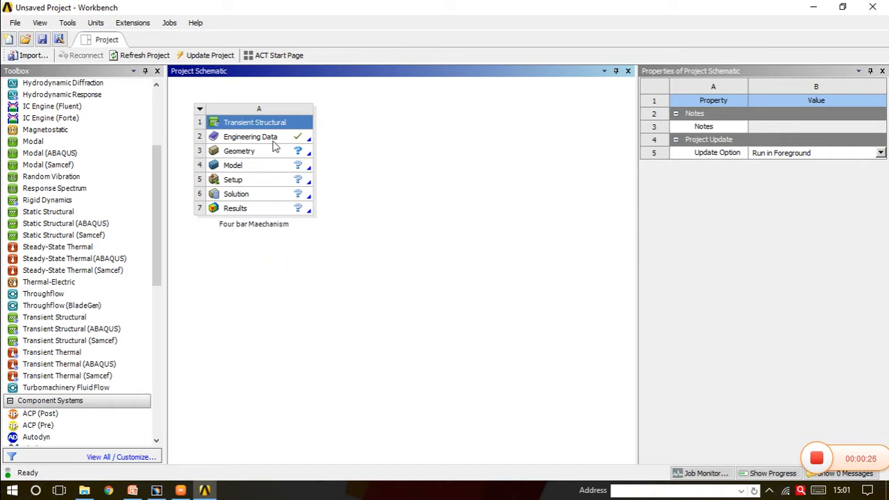
Review the Structural Steel material in the system's Engineering Data, then return to the project schematic
{"action": "double_click", "coordinate": [274, 137]}
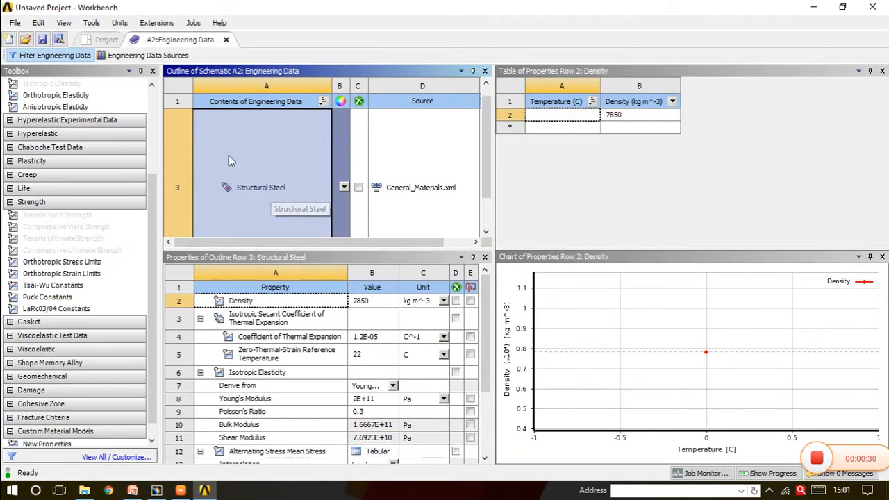
{"action": "left_click", "coordinate": [227, 40]}
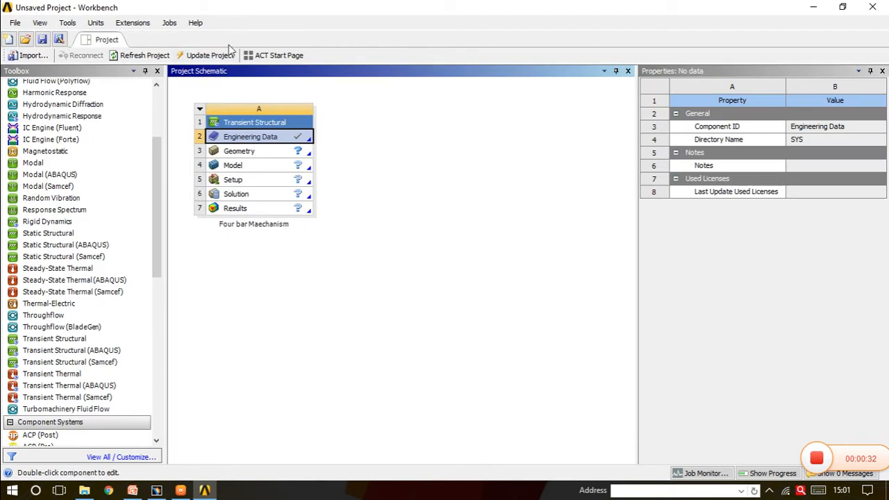
Open the system's geometry in DesignModeler and import and generate the external IGS file FOUR BAR MECHANISM
{"action": "double_click", "coordinate": [262, 154]}
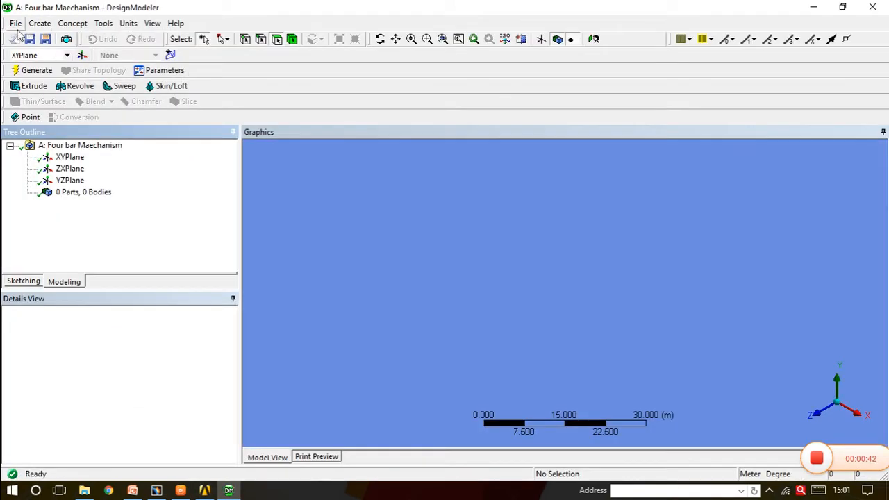
{"action": "left_click", "coordinate": [15, 24]}
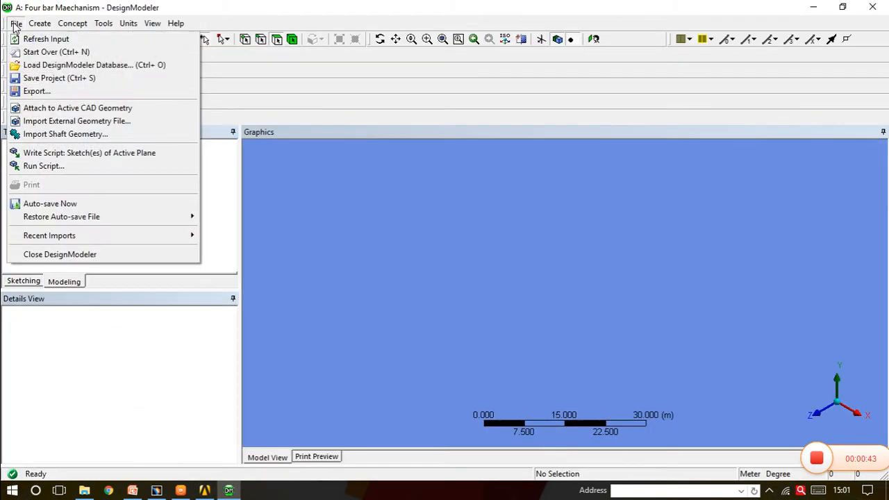
{"action": "left_click", "coordinate": [40, 123]}
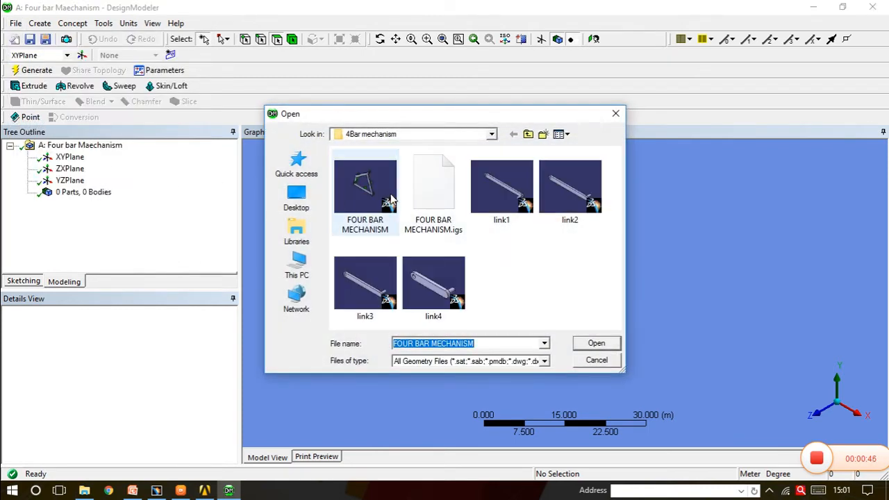
{"action": "left_click", "coordinate": [432, 200]}
{"action": "left_click", "coordinate": [597, 345]}
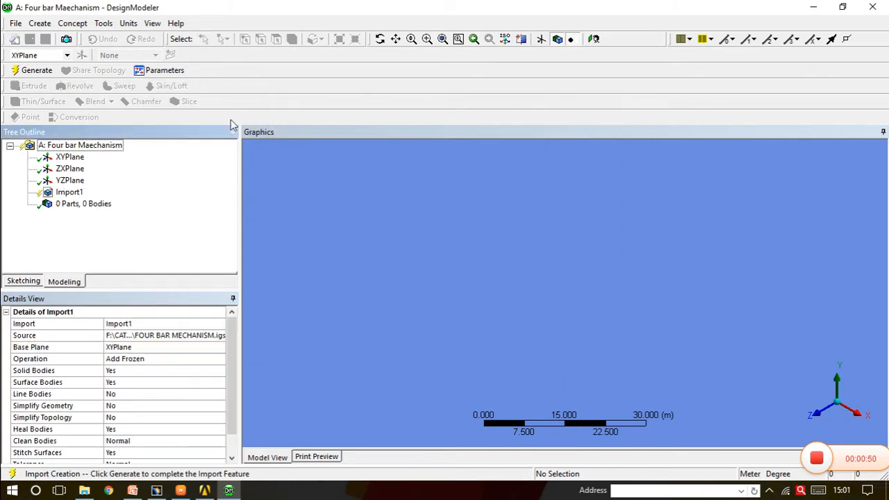
{"action": "left_click", "coordinate": [34, 70]}
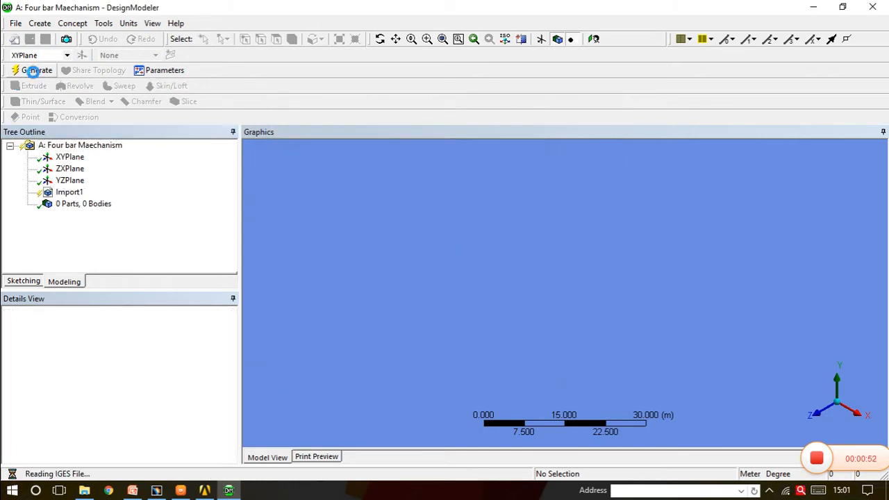
{"action": "middle_click_drag", "start_coordinate": [510, 283], "coordinate": [634, 351]}
{"action": "scroll", "coordinate": [590, 337], "scroll_direction": "up", "scroll_amount": 3}
{"action": "scroll", "coordinate": [590, 337], "scroll_direction": "down", "scroll_amount": 2}
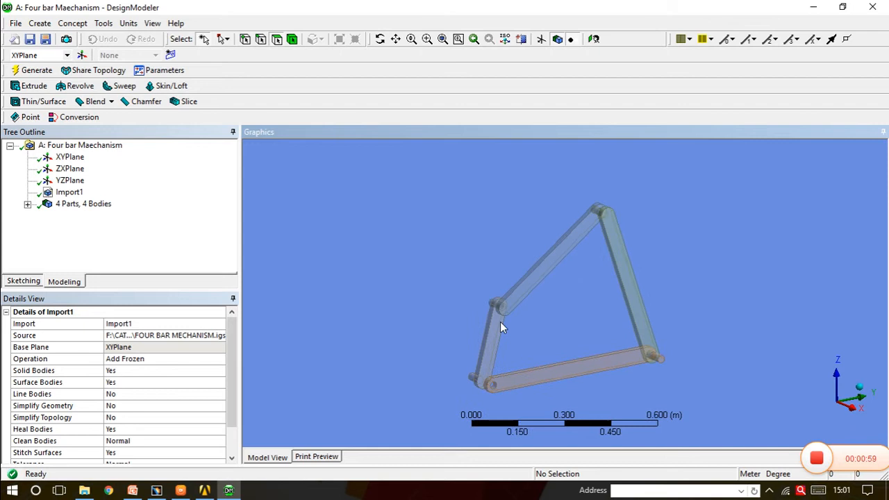
Rename the first part body, the short link of the mechanism, as Input
{"action": "left_click", "coordinate": [27, 204]}
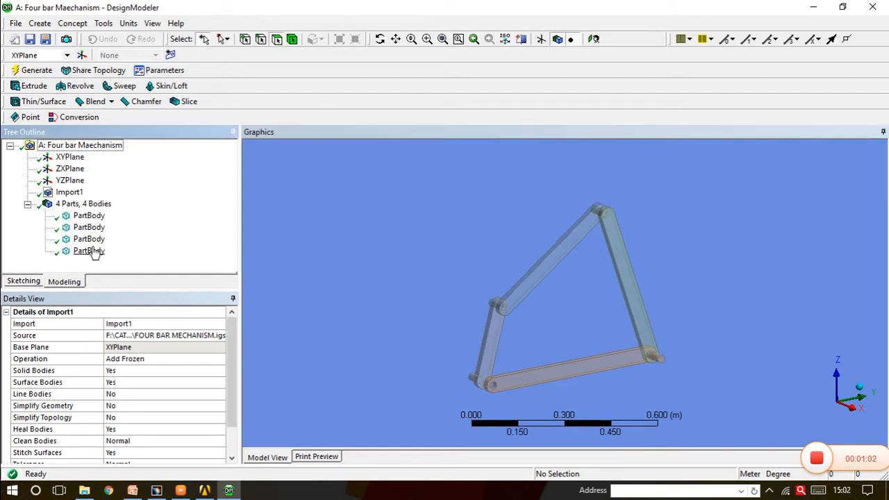
{"action": "left_click", "coordinate": [98, 218]}
{"action": "right_click", "coordinate": [99, 218]}
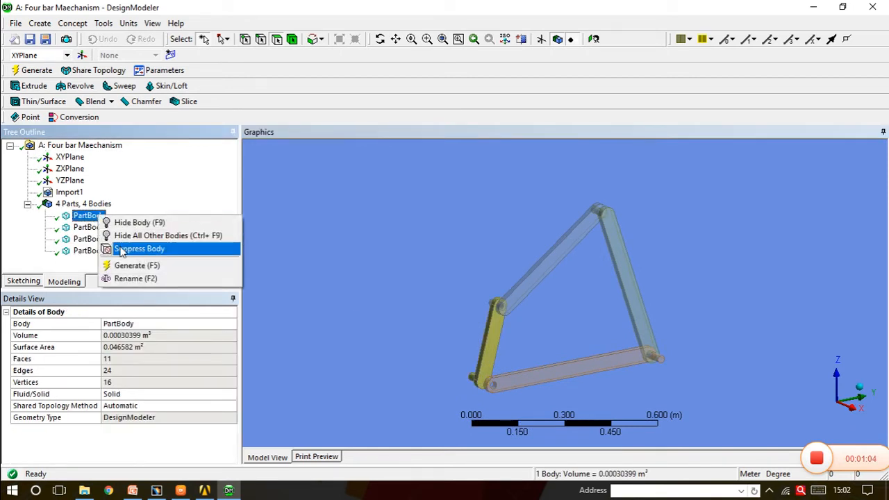
{"action": "left_click", "coordinate": [135, 280]}
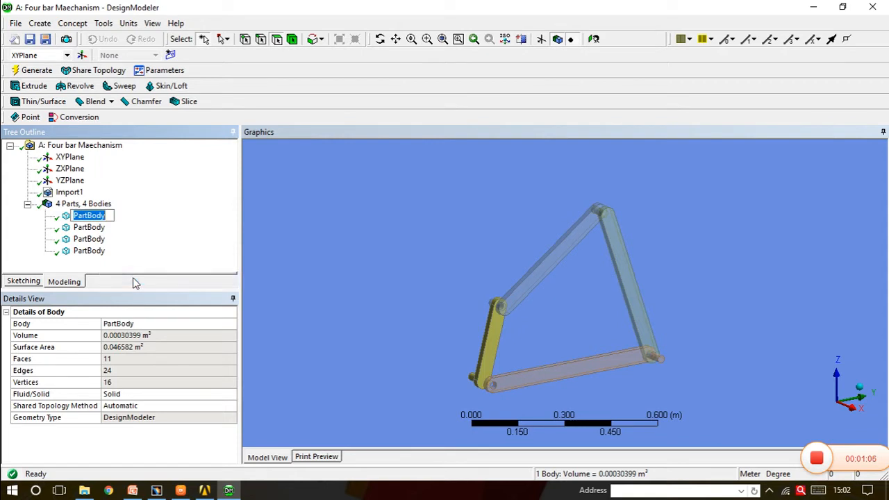
{"action": "type", "text": "Cnput"}
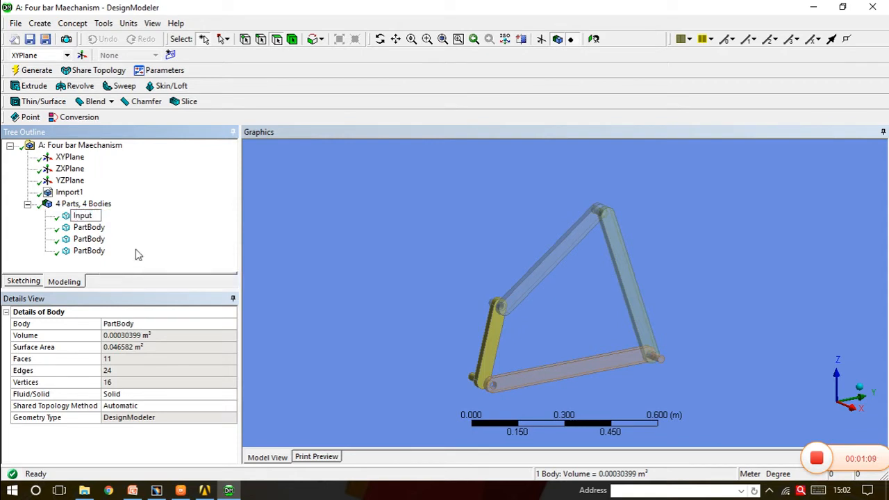
{"action": "key", "text": "Return"}
Rename the second part body, the link attached to the upper end of Input, as Coupler
{"action": "left_click", "coordinate": [89, 227]}
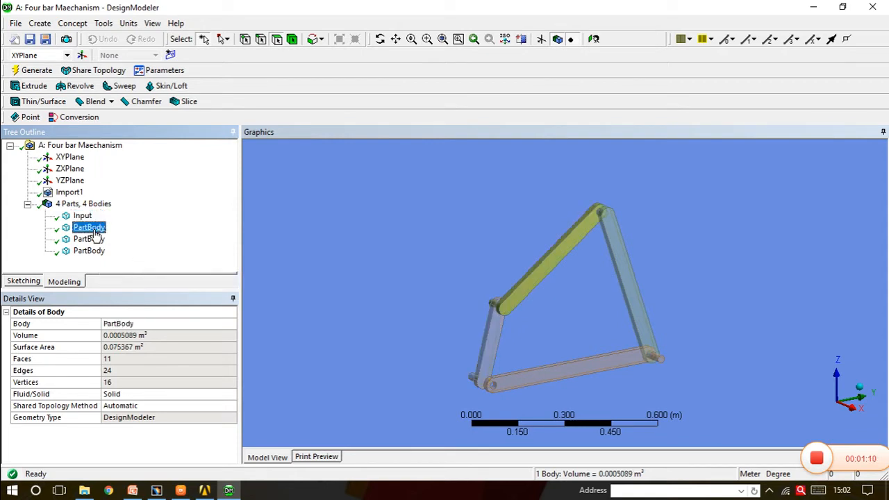
{"action": "right_click", "coordinate": [93, 229]}
{"action": "left_click", "coordinate": [113, 293]}
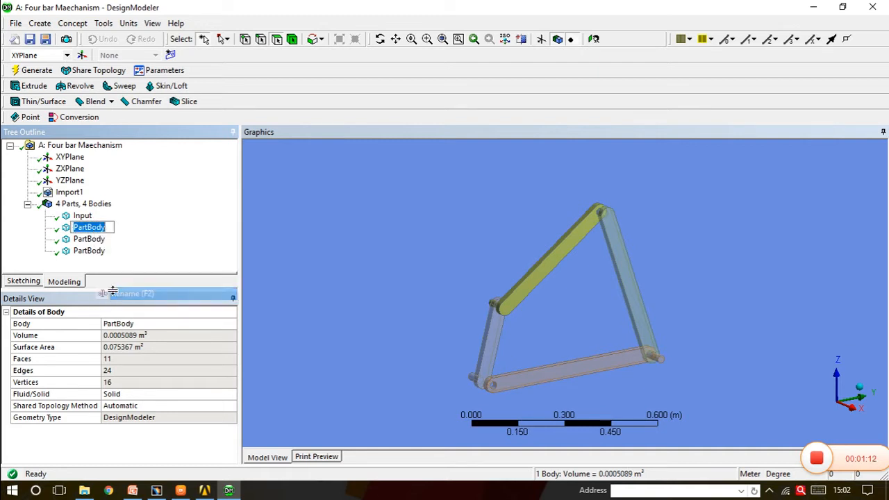
{"action": "type", "text": "C"}
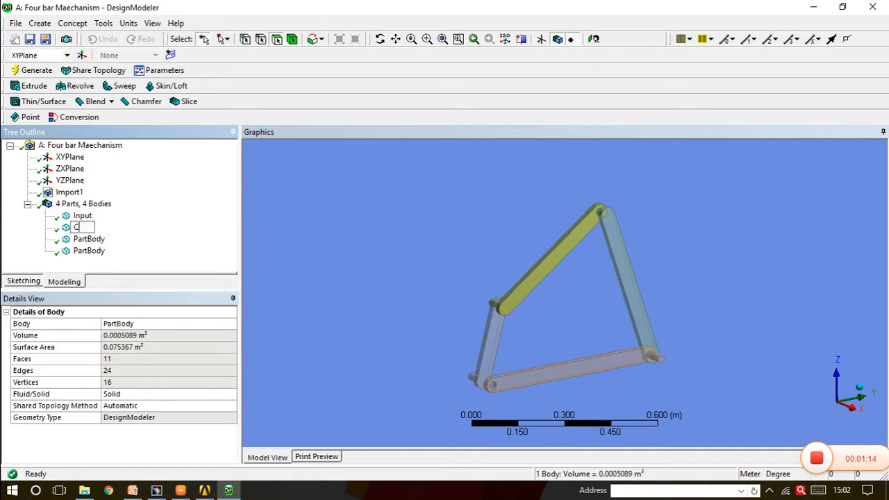
{"action": "type", "text": "oupler"}
Rename the third part body, the long link joined to the upper end of Coupler, as Output
{"action": "left_click", "coordinate": [97, 242]}
{"action": "right_click", "coordinate": [102, 241]}
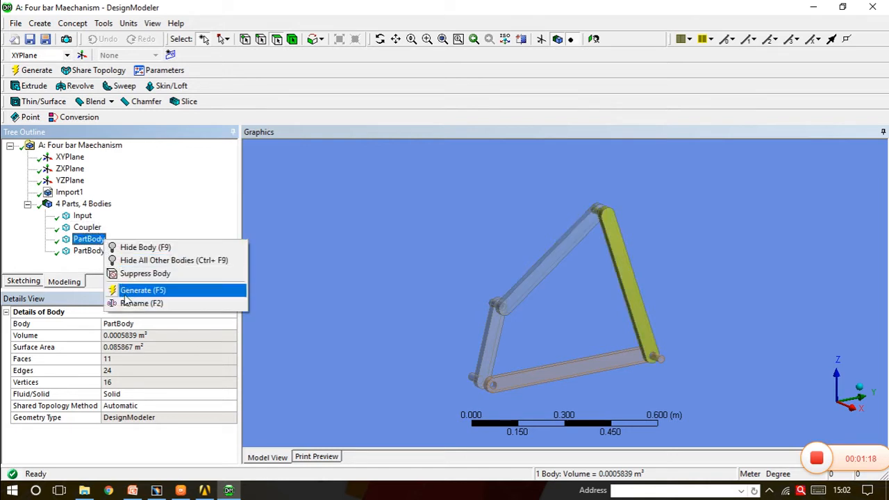
{"action": "left_click", "coordinate": [127, 304]}
{"action": "type", "text": "O"}
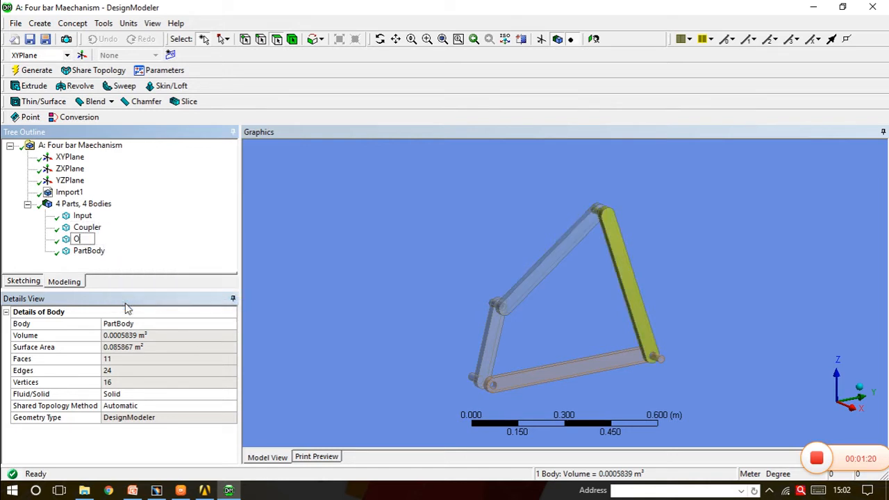
{"action": "type", "text": "utput"}
Rename the fourth part body, the base link of the mechanism, as Fixed
{"action": "left_click", "coordinate": [89, 252]}
{"action": "right_click", "coordinate": [91, 251]}
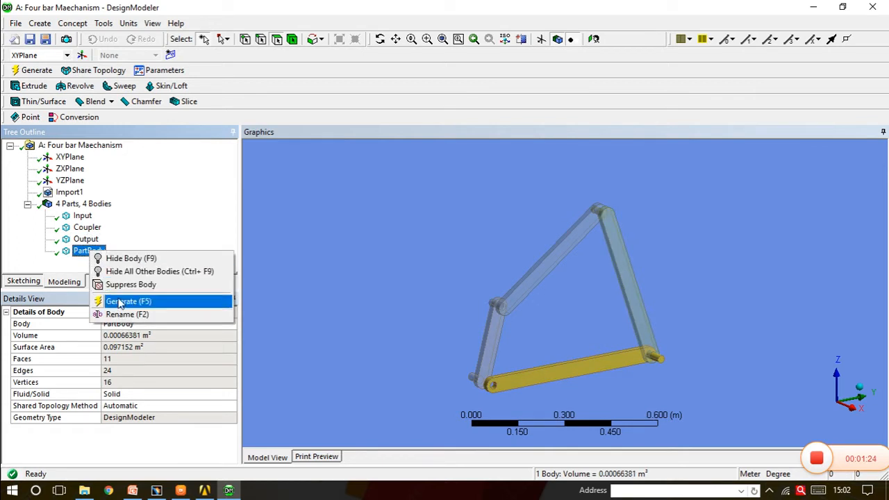
{"action": "left_click", "coordinate": [128, 315]}
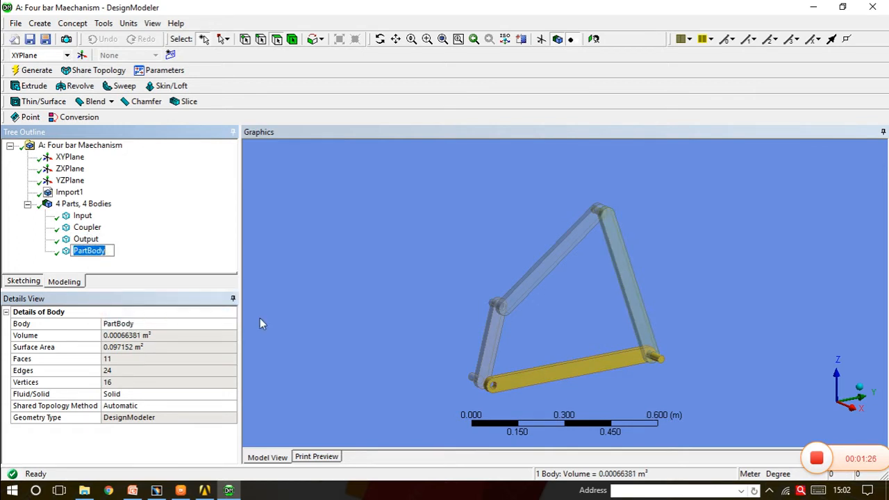
{"action": "type", "text": "Fixed"}
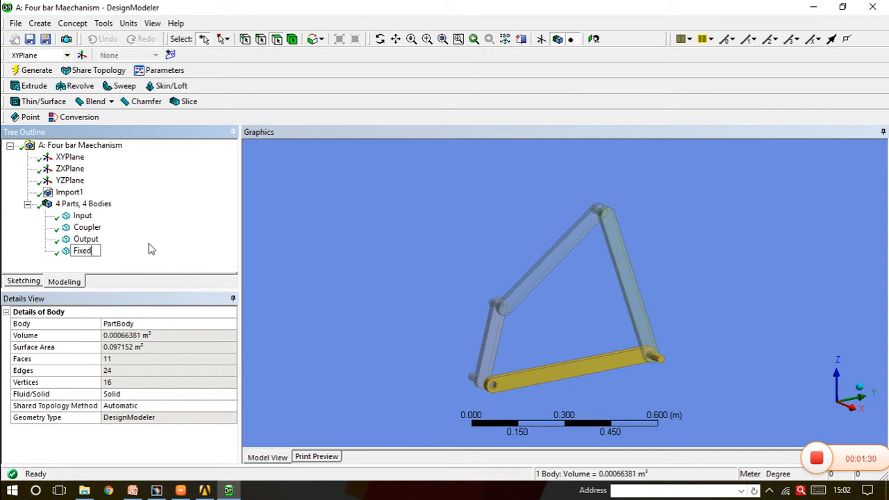
{"action": "key", "text": "Return"}
Suppress the Fixed body so that only the Input, Coupler and Output links remain active
{"action": "middle_click_drag", "start_coordinate": [460, 273], "coordinate": [591, 371]}
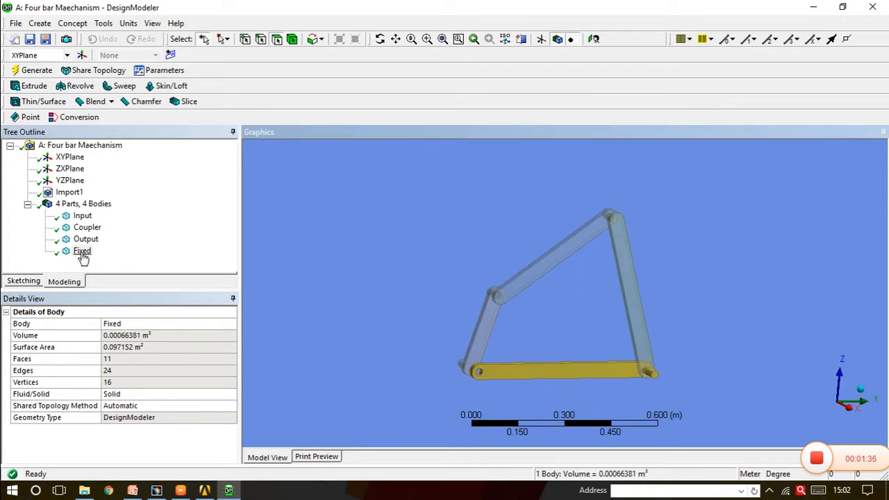
{"action": "right_click", "coordinate": [82, 251]}
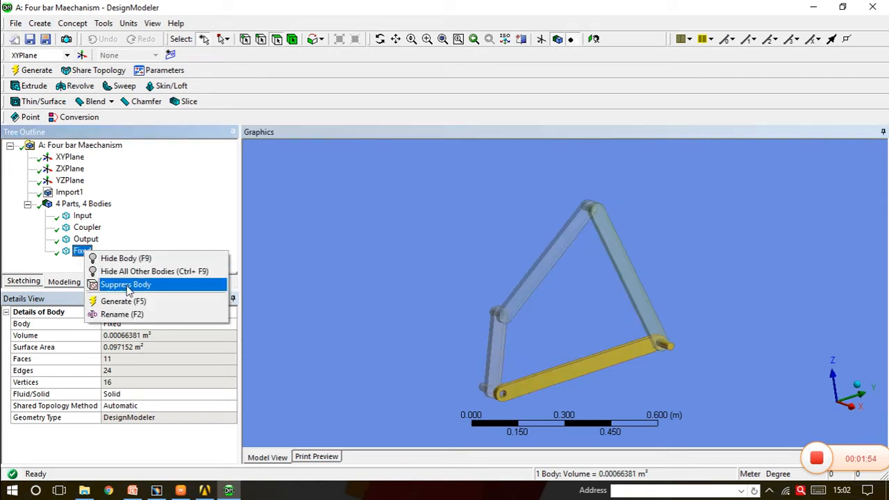
{"action": "left_click", "coordinate": [127, 286]}
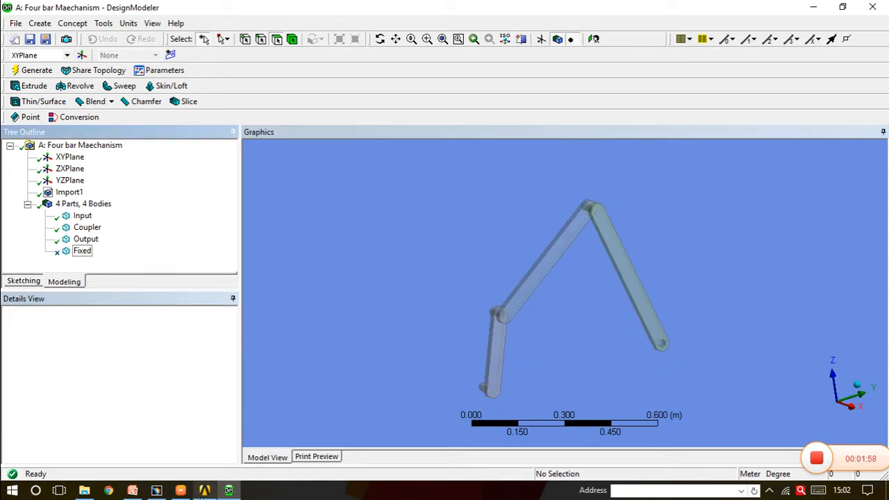
Open the system's Model in Mechanical from Workbench and inspect the Input, Coupler and Output bodies in the geometry
{"action": "left_click", "coordinate": [204, 490]}
{"action": "double_click", "coordinate": [268, 168]}
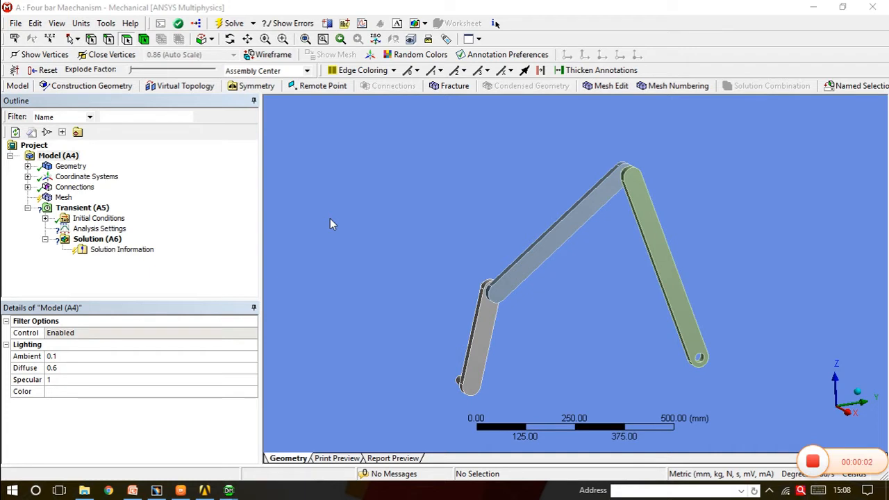
{"action": "left_click", "coordinate": [27, 166]}
{"action": "left_click", "coordinate": [79, 178]}
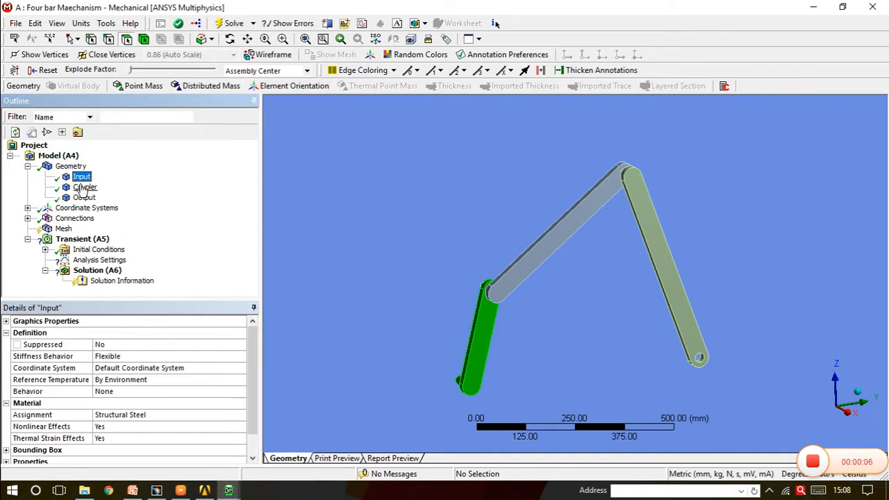
{"action": "left_click", "coordinate": [84, 187]}
{"action": "left_click", "coordinate": [84, 197]}
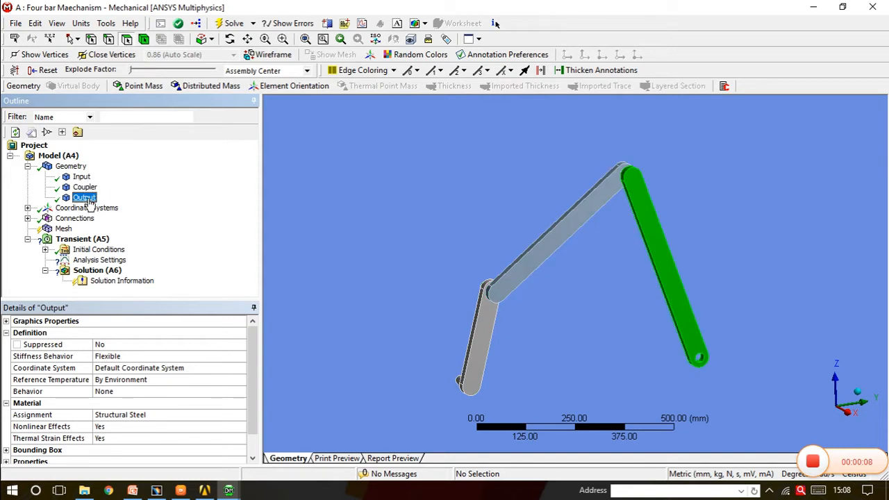
Delete the automatically generated Contacts group, including both contact regions, from the model's connections
{"action": "left_click", "coordinate": [27, 218]}
{"action": "left_click", "coordinate": [78, 230]}
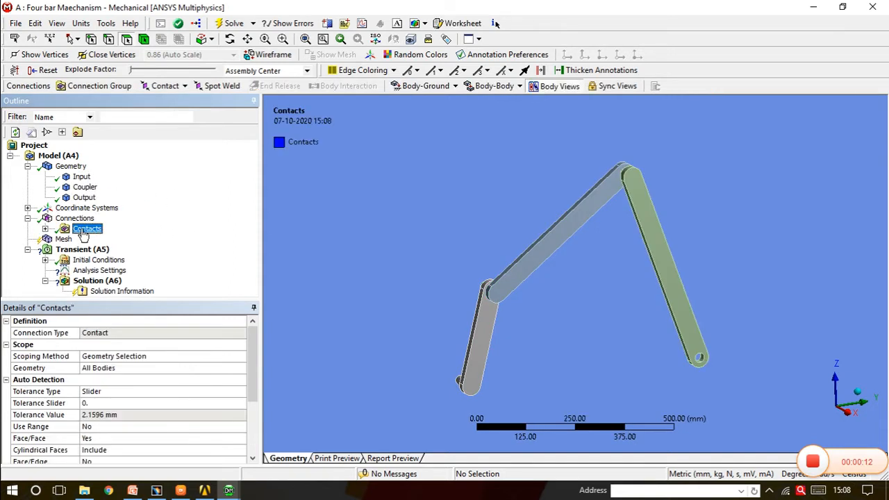
{"action": "left_click", "coordinate": [44, 229]}
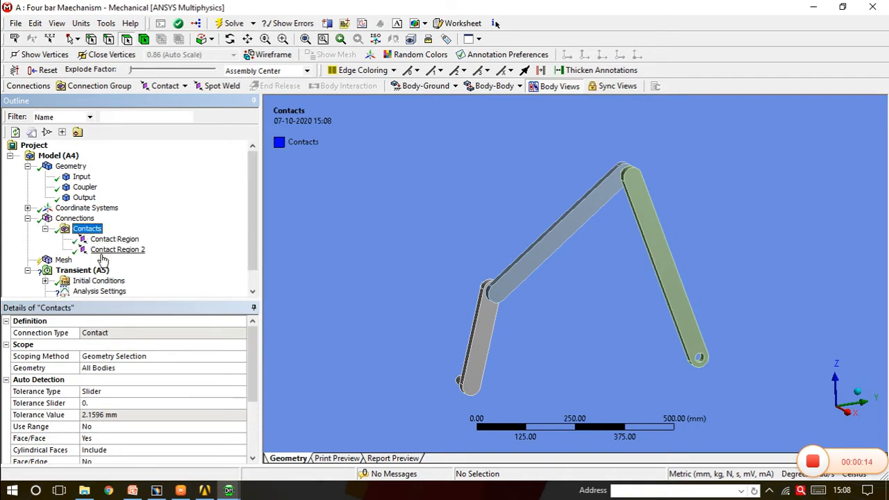
{"action": "left_click", "coordinate": [44, 230]}
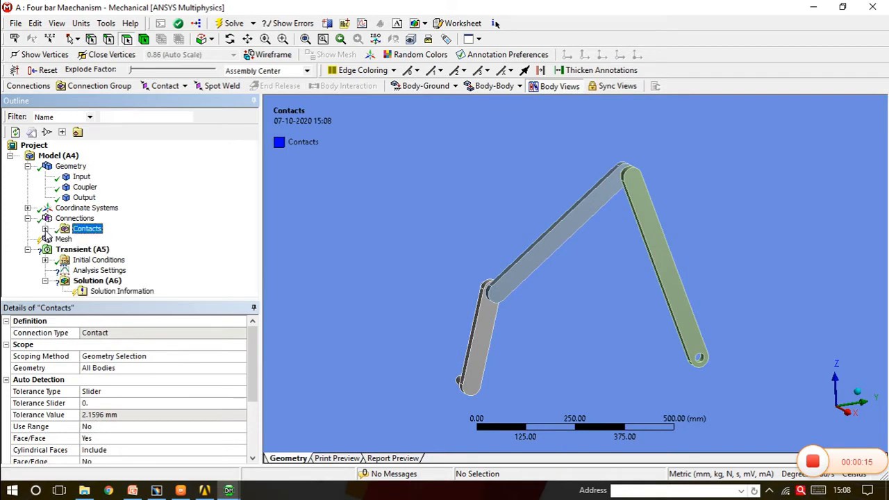
{"action": "right_click", "coordinate": [88, 232]}
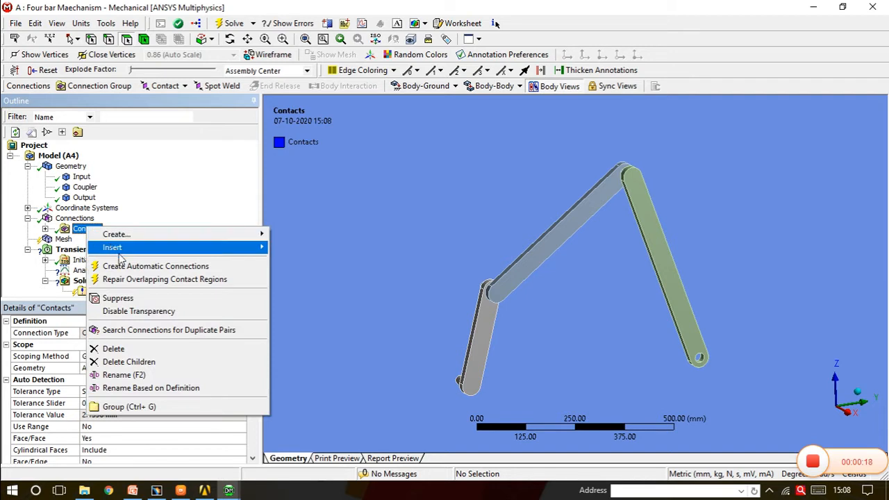
{"action": "left_click", "coordinate": [129, 350]}
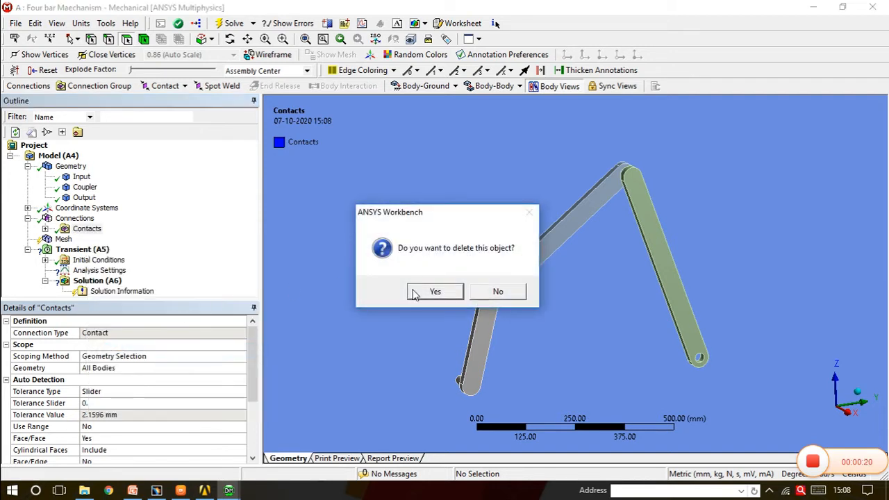
{"action": "left_click", "coordinate": [435, 292]}
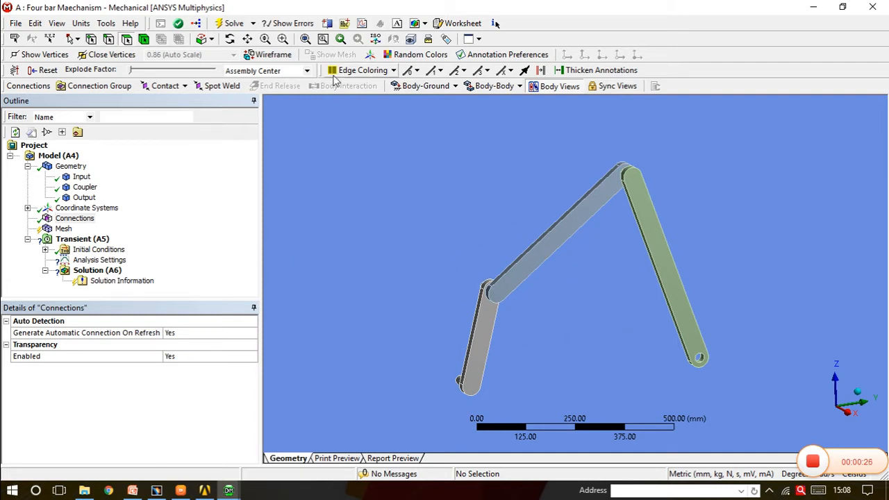
Insert a joint under the model's Connections
{"action": "right_click", "coordinate": [74, 219]}
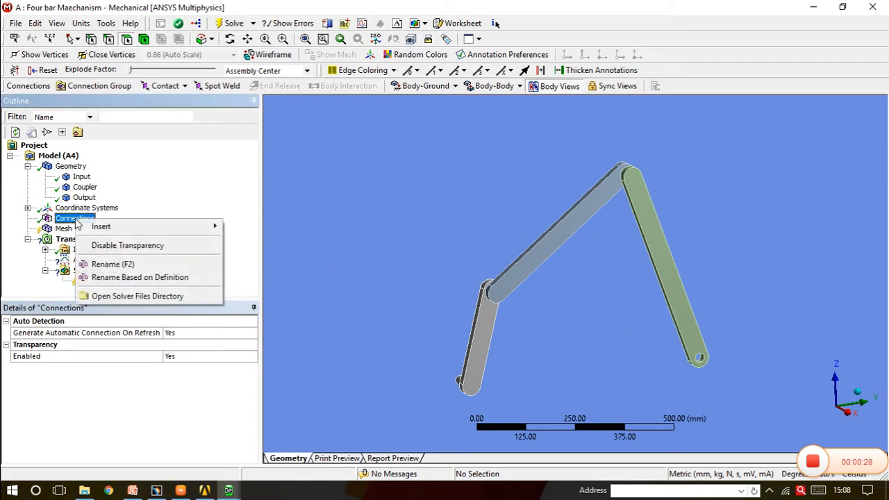
{"action": "mouse_move", "coordinate": [206, 235]}
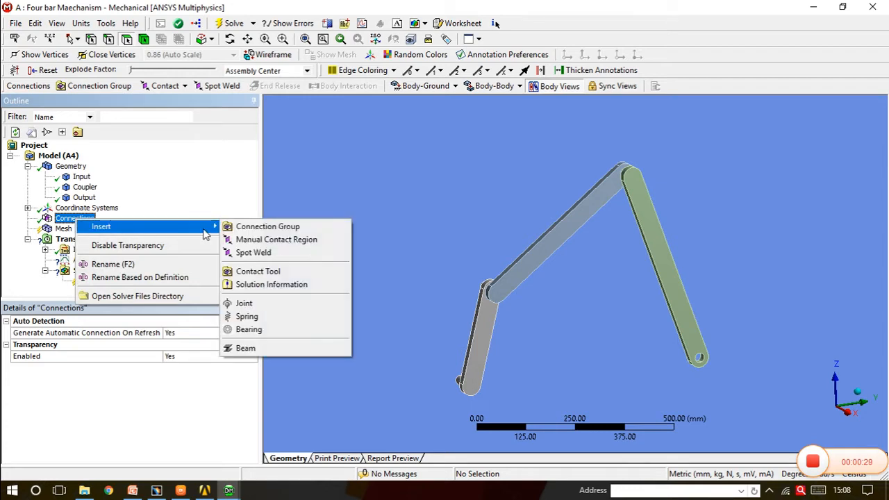
{"action": "left_click", "coordinate": [245, 303]}
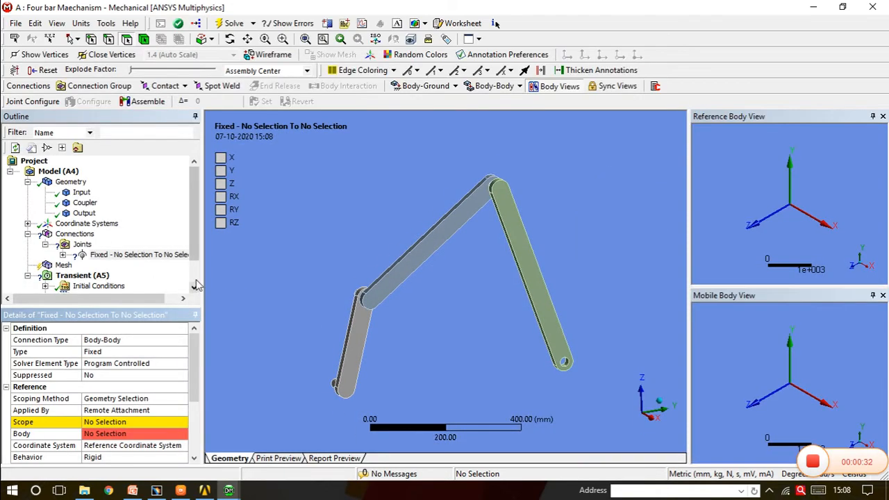
{"action": "scroll", "coordinate": [196, 252], "scroll_direction": "down", "scroll_amount": 1}
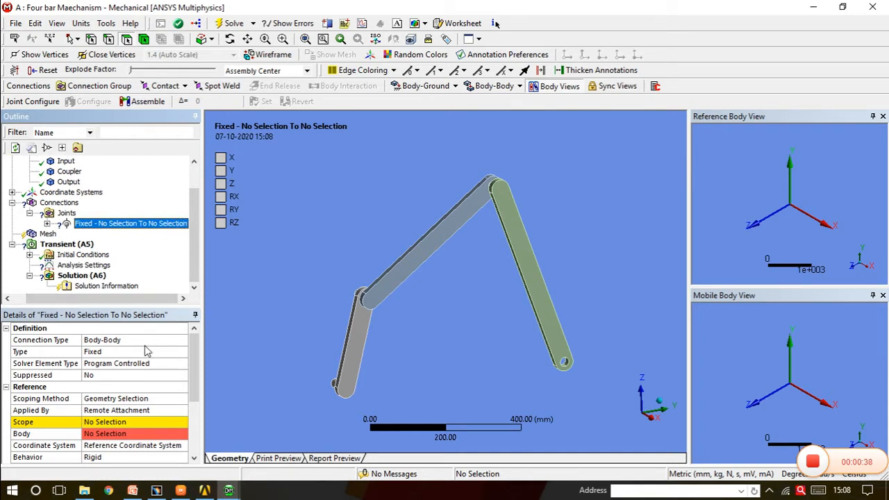
{"action": "middle_click_drag", "start_coordinate": [476, 255], "coordinate": [502, 248]}
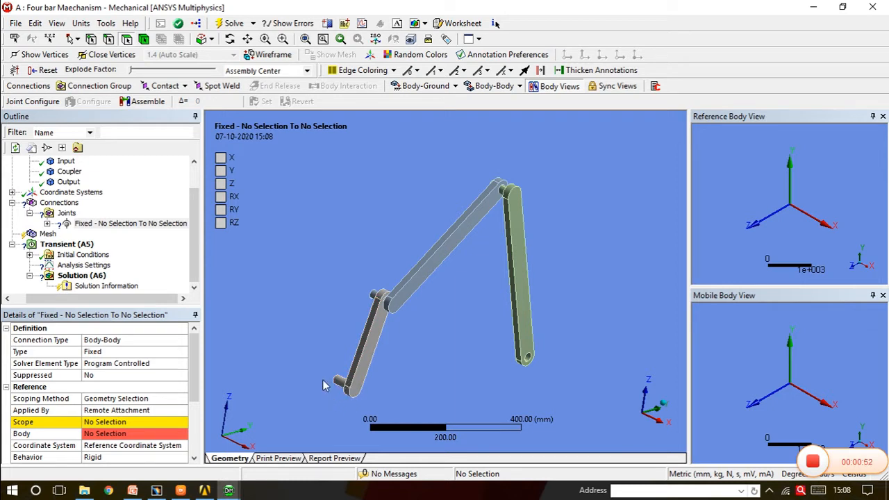
Set the new joint's connection type to Body-Ground and its type to Revolute
{"action": "left_click", "coordinate": [152, 342]}
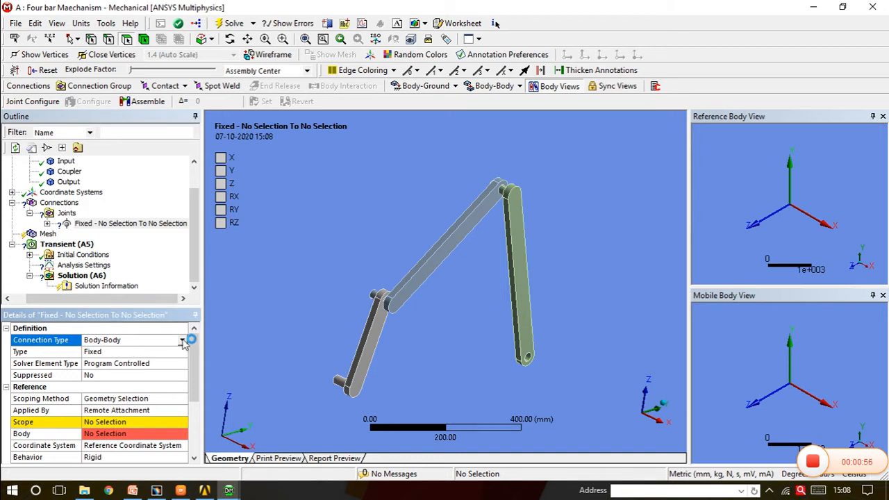
{"action": "left_click", "coordinate": [182, 340]}
{"action": "left_click", "coordinate": [163, 359]}
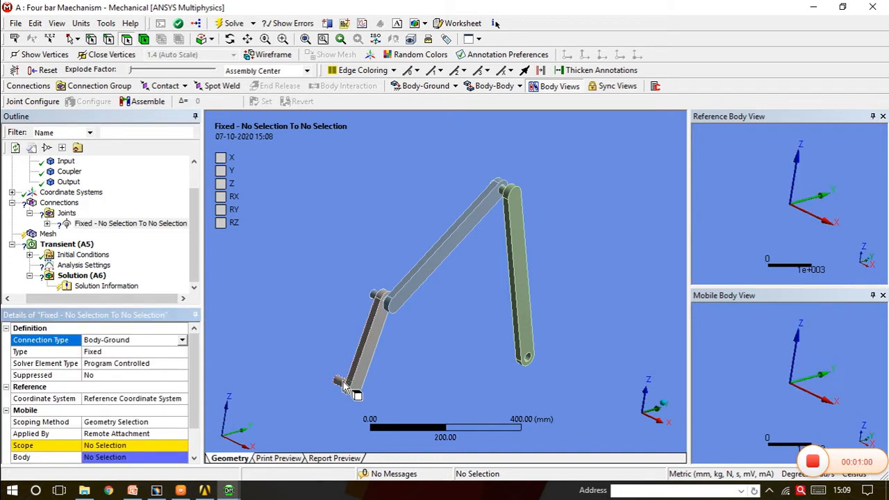
{"action": "left_click", "coordinate": [164, 353]}
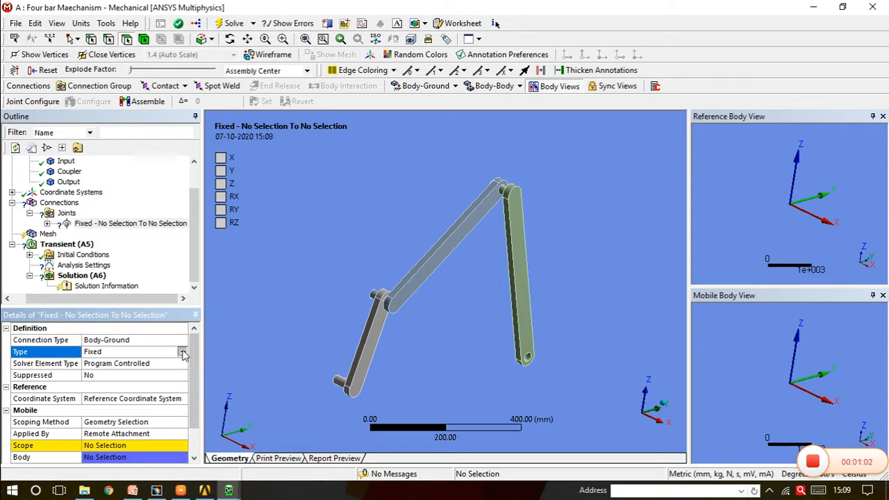
{"action": "left_click", "coordinate": [182, 352]}
{"action": "left_click", "coordinate": [139, 371]}
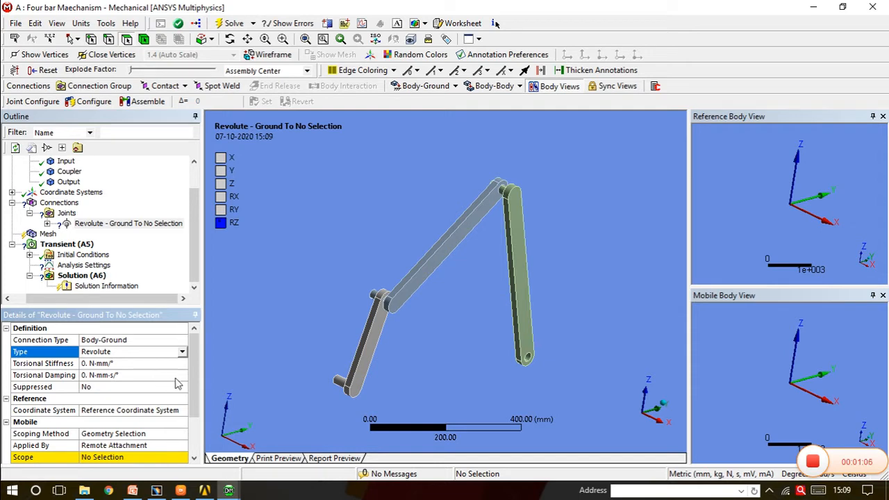
Scope the mobile side of the ground joint to the two cylindrical faces of the pin at the Input link's lower end
{"action": "middle_click_drag", "start_coordinate": [347, 390], "coordinate": [214, 406]}
{"action": "left_click", "coordinate": [398, 382]}
{"action": "left_click", "coordinate": [572, 356], "text": "ctrl"}
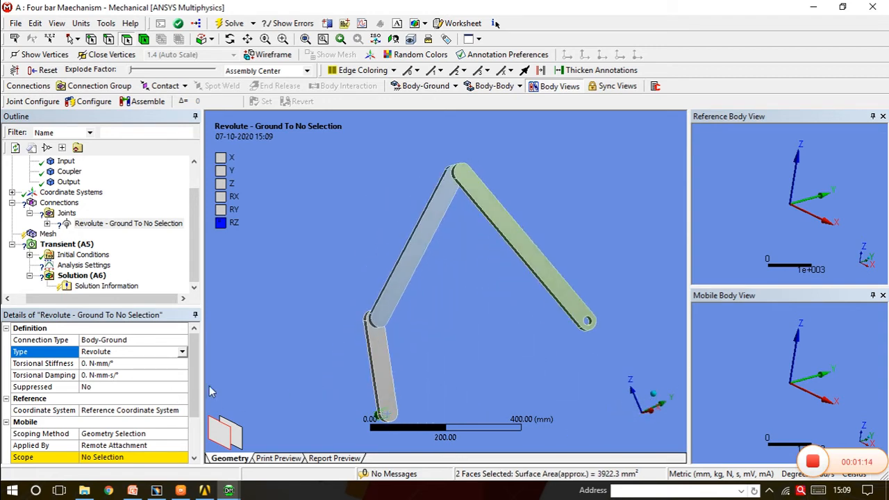
{"action": "left_click_drag", "start_coordinate": [195, 390], "coordinate": [197, 419]}
{"action": "left_click", "coordinate": [127, 412]}
{"action": "left_click", "coordinate": [105, 410]}
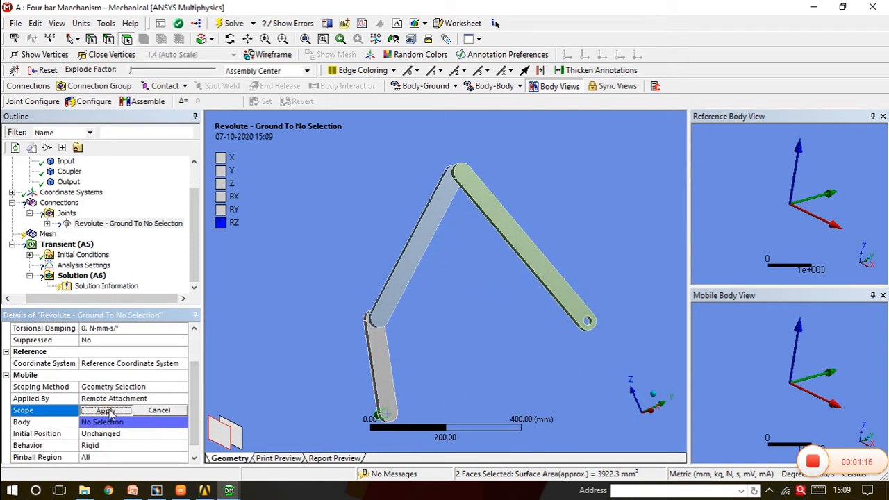
{"action": "middle_click_drag", "start_coordinate": [527, 229], "coordinate": [419, 305]}
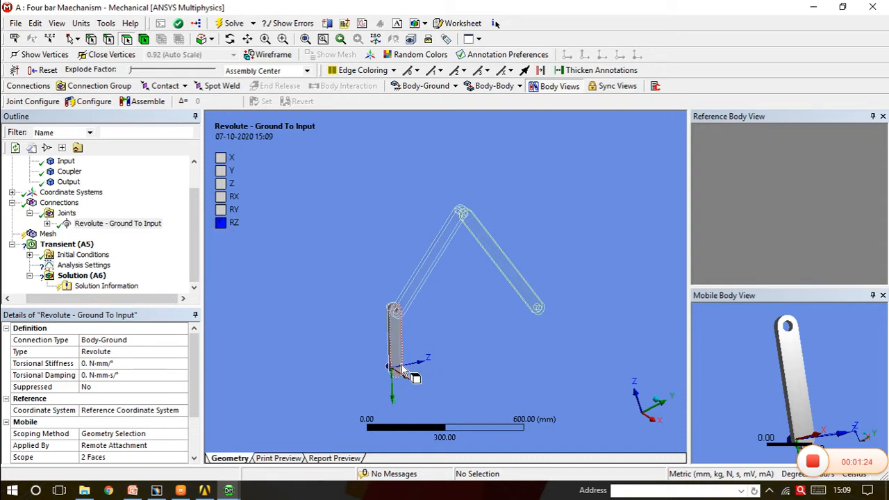
{"action": "middle_click_drag", "start_coordinate": [411, 329], "coordinate": [415, 333]}
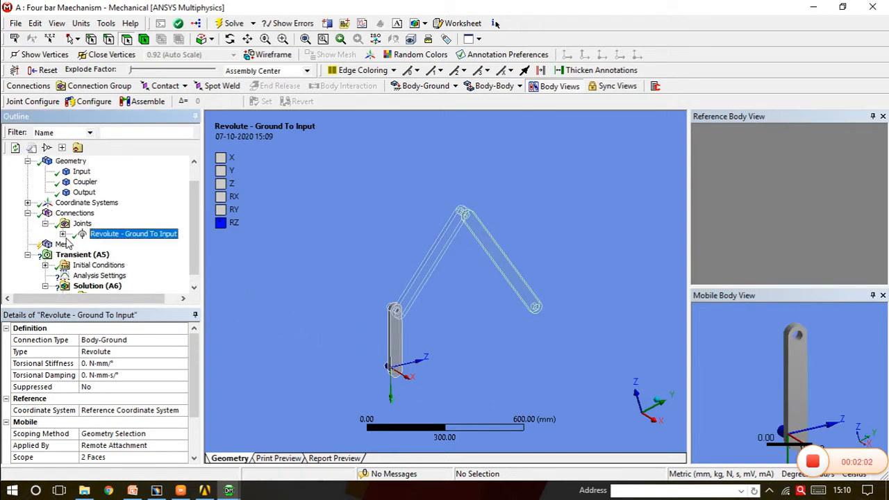
Set the principal axis of the Ground To Input joint's reference coordinate system to X
{"action": "left_click", "coordinate": [62, 234]}
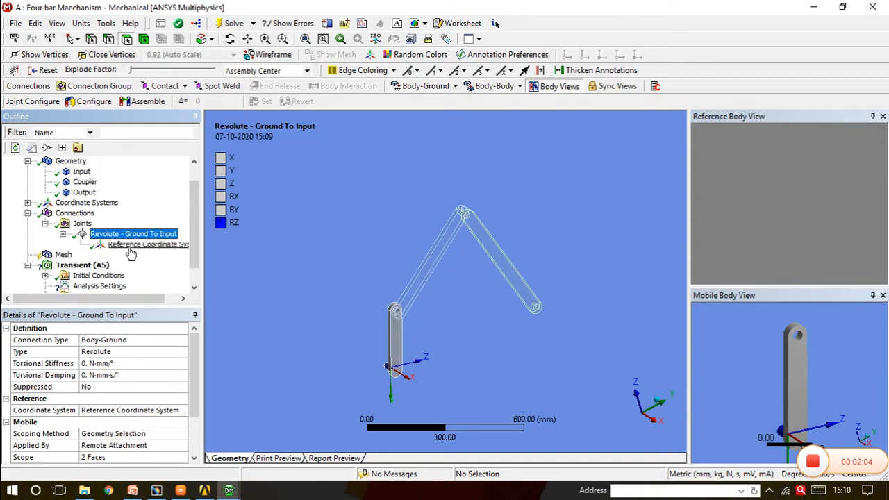
{"action": "left_click", "coordinate": [129, 246]}
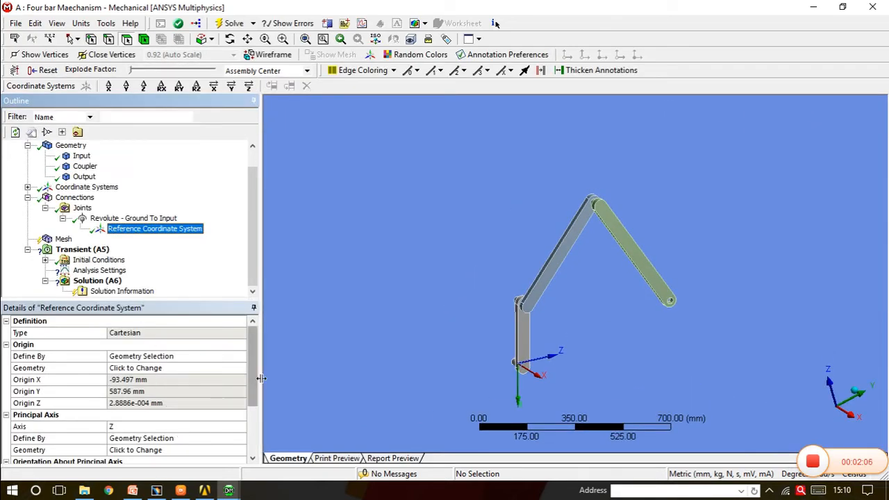
{"action": "left_click_drag", "start_coordinate": [257, 389], "coordinate": [257, 419]}
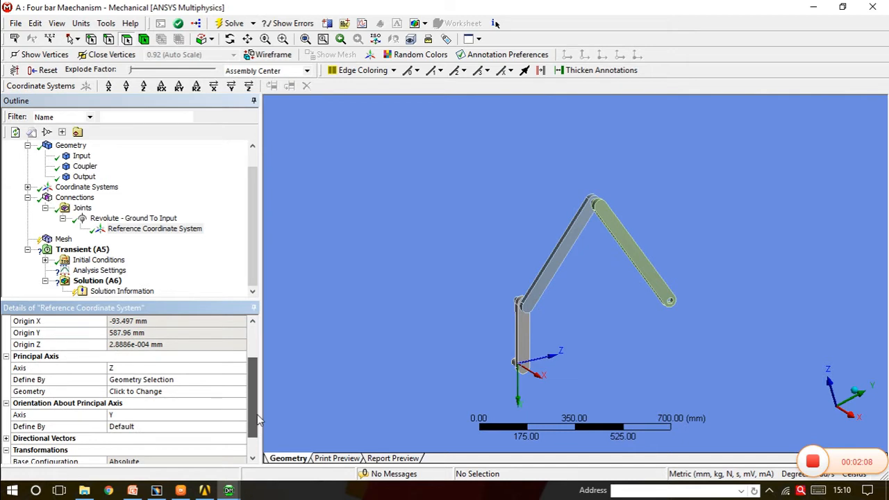
{"action": "left_click", "coordinate": [142, 370]}
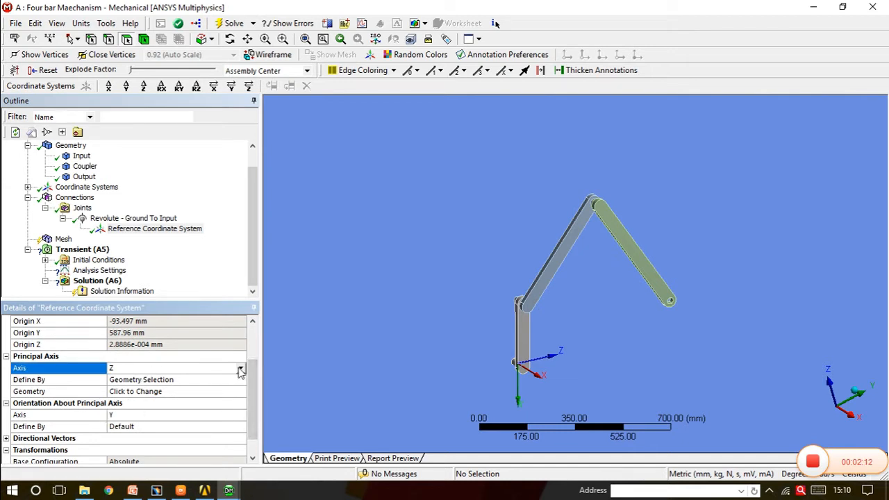
{"action": "left_click", "coordinate": [240, 370]}
{"action": "left_click", "coordinate": [153, 381]}
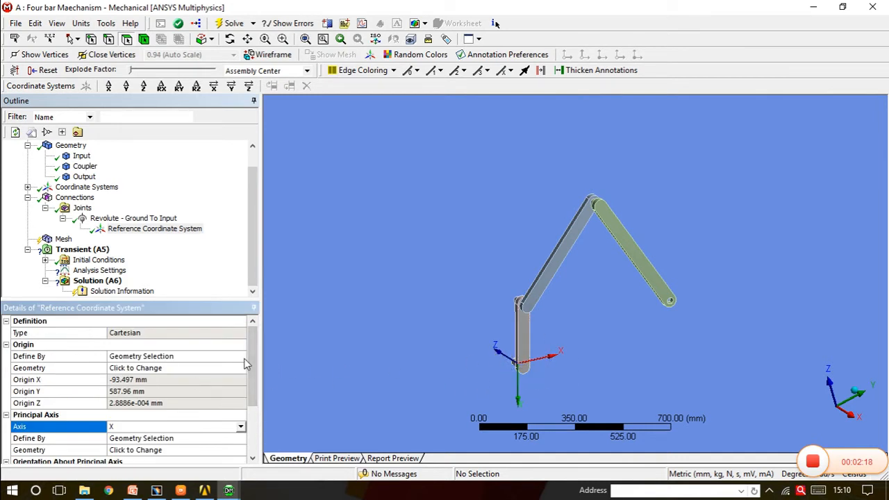
{"action": "left_click", "coordinate": [61, 220]}
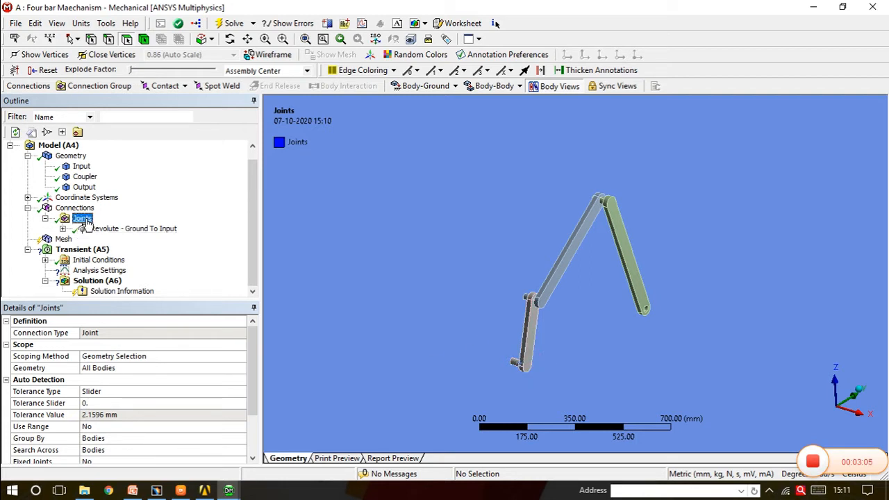
Insert a second joint in the Joints group and explode the assembly to separate the three links
{"action": "right_click", "coordinate": [86, 221]}
{"action": "mouse_move", "coordinate": [159, 239]}
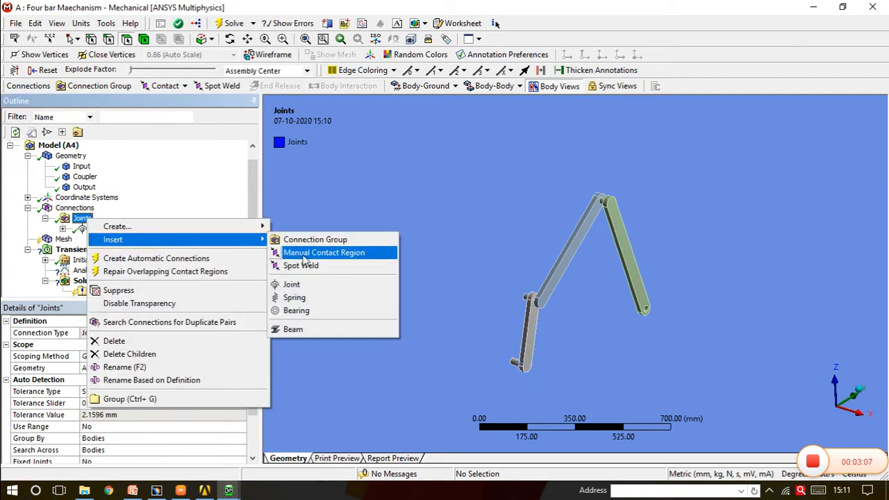
{"action": "left_click", "coordinate": [303, 284]}
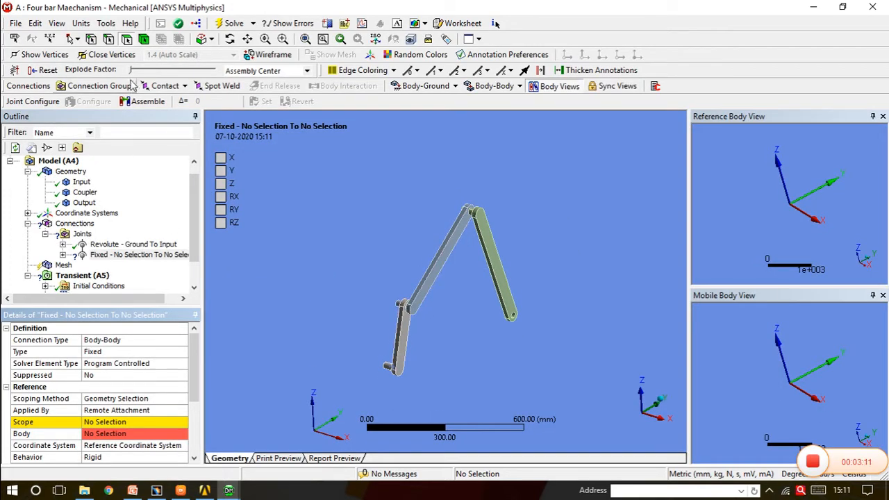
{"action": "left_click_drag", "start_coordinate": [131, 70], "coordinate": [174, 71]}
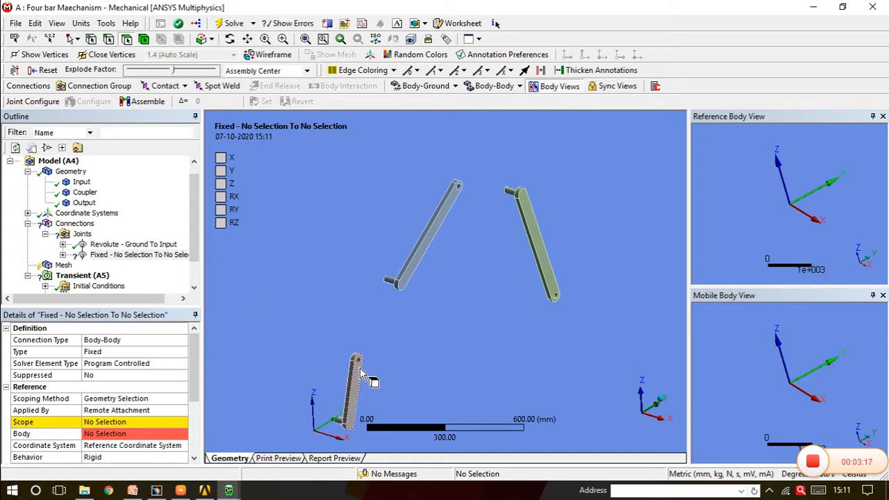
Set the type of the new Body-Body joint to Revolute
{"action": "left_click", "coordinate": [139, 355]}
{"action": "left_click", "coordinate": [181, 352]}
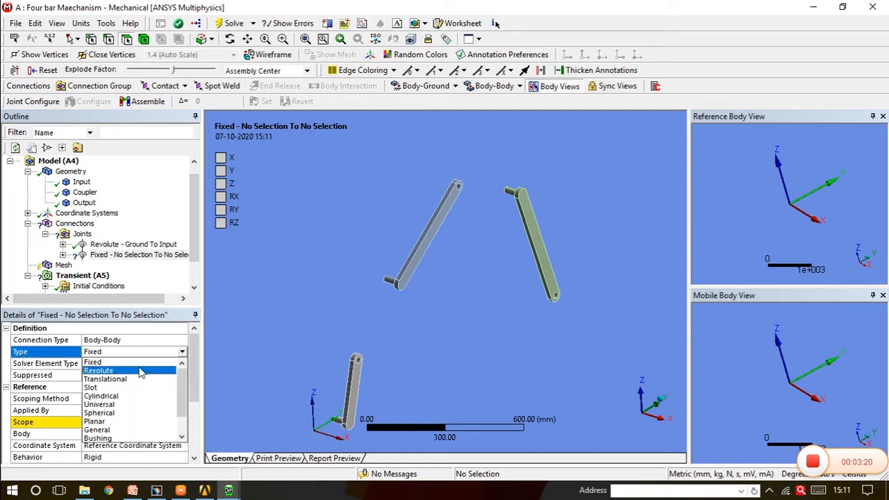
{"action": "left_click", "coordinate": [105, 371]}
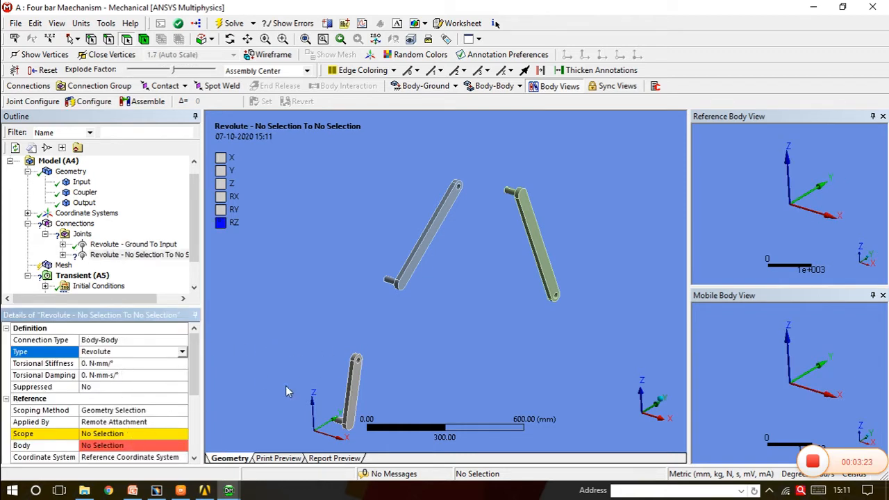
Scope the reference side of the second joint to the two faces of the hole at the Input link's upper end
{"action": "left_click_drag", "start_coordinate": [196, 366], "coordinate": [198, 389]}
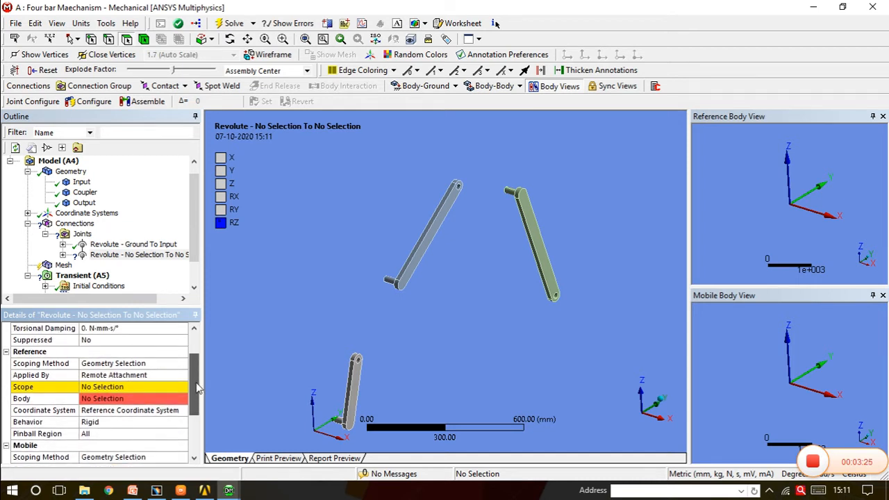
{"action": "left_click", "coordinate": [123, 387]}
{"action": "scroll", "coordinate": [351, 390], "scroll_direction": "up", "scroll_amount": 3}
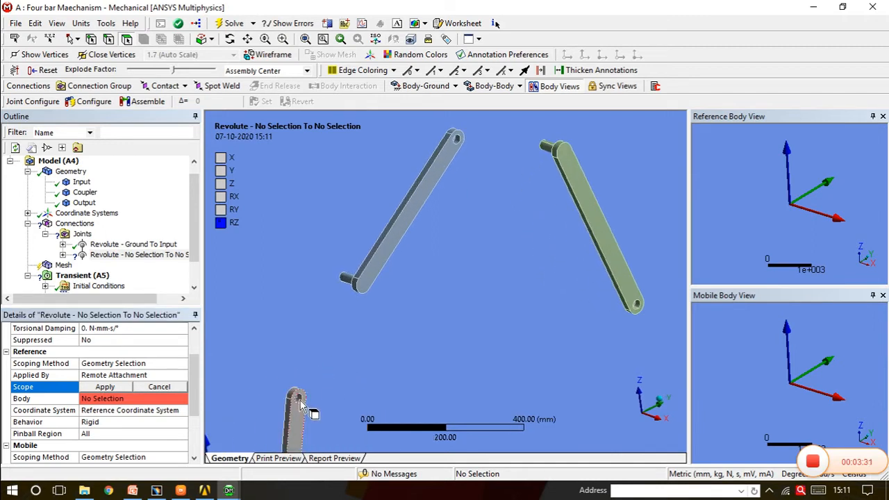
{"action": "scroll", "coordinate": [300, 406], "scroll_direction": "up", "scroll_amount": 3}
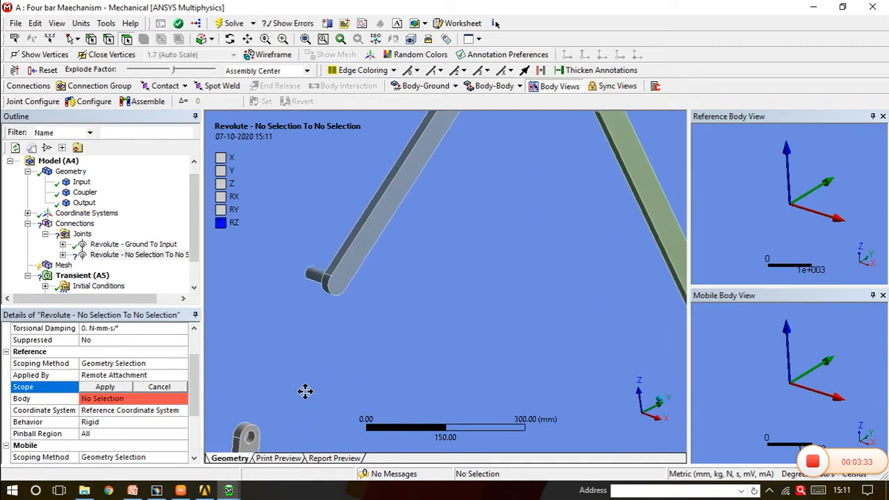
{"action": "scroll", "coordinate": [331, 338], "scroll_direction": "up", "scroll_amount": 1}
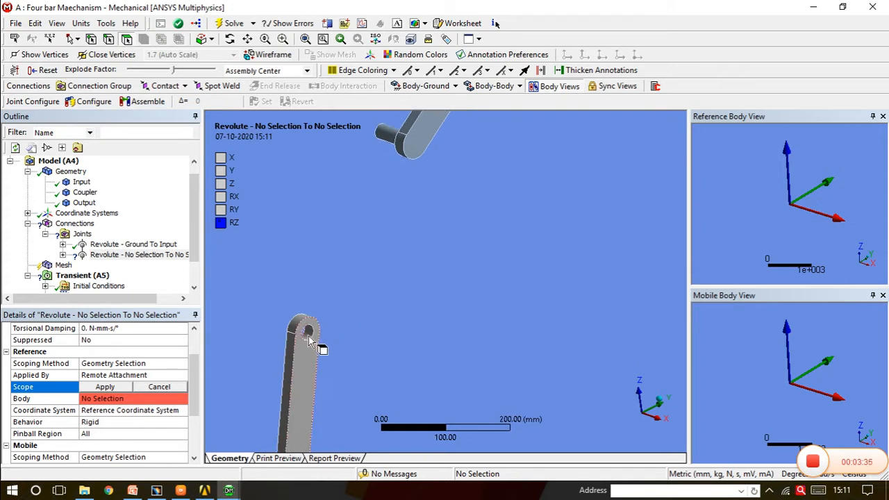
{"action": "left_click", "coordinate": [309, 337]}
{"action": "middle_click_drag", "start_coordinate": [309, 337], "coordinate": [417, 323]}
{"action": "left_click", "coordinate": [286, 341], "text": "ctrl"}
{"action": "scroll", "coordinate": [438, 243], "scroll_direction": "down", "scroll_amount": 2}
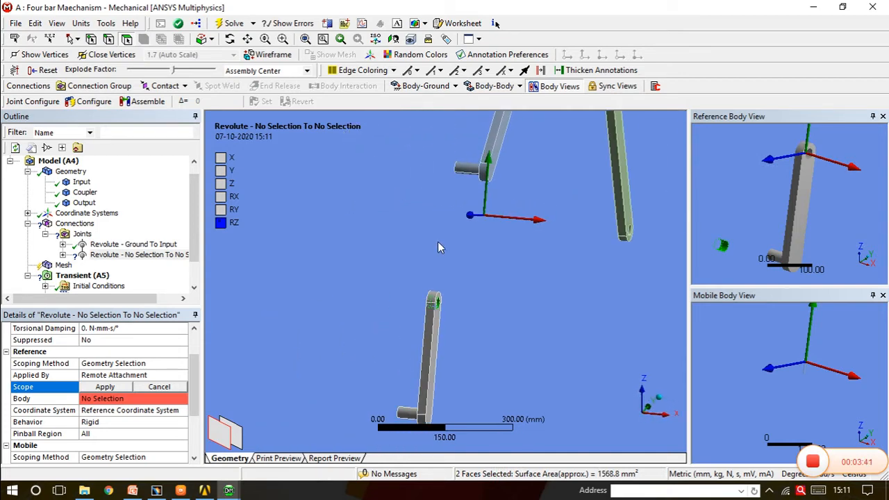
{"action": "left_click", "coordinate": [93, 391]}
Scope the mobile side of the second joint to the cylindrical faces of the pin at the Coupler's lower end
{"action": "middle_click_drag", "start_coordinate": [323, 347], "coordinate": [334, 403]}
{"action": "scroll", "coordinate": [122, 417], "scroll_direction": "down", "scroll_amount": 4}
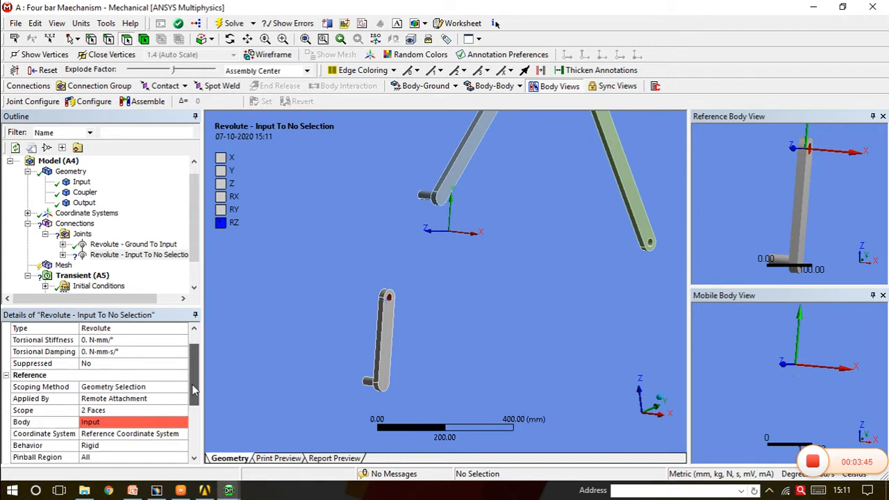
{"action": "left_click", "coordinate": [106, 399]}
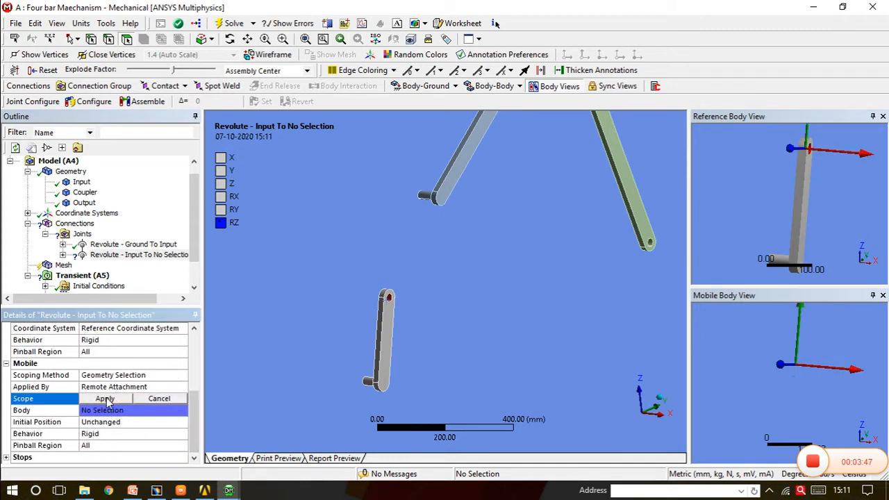
{"action": "middle_click_drag", "start_coordinate": [395, 276], "coordinate": [415, 289]}
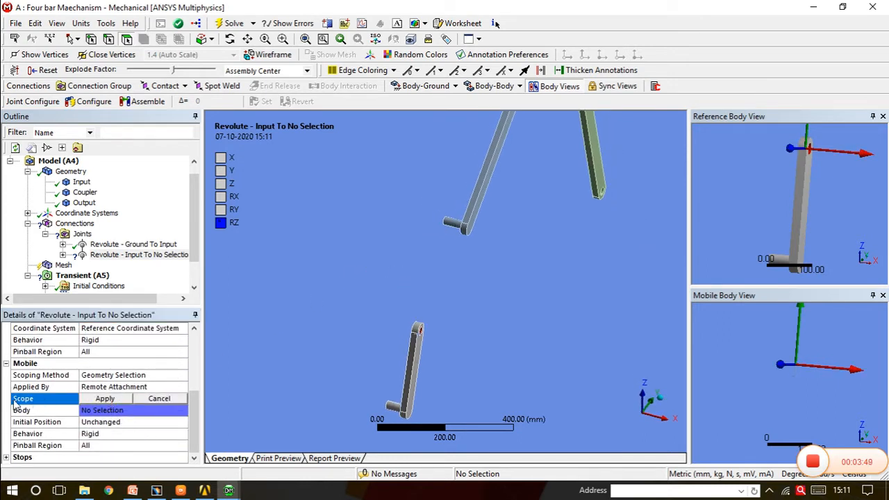
{"action": "left_click", "coordinate": [458, 228]}
{"action": "middle_click_drag", "start_coordinate": [458, 228], "coordinate": [276, 266]}
{"action": "left_click", "coordinate": [590, 245], "text": "ctrl"}
{"action": "left_click", "coordinate": [105, 402]}
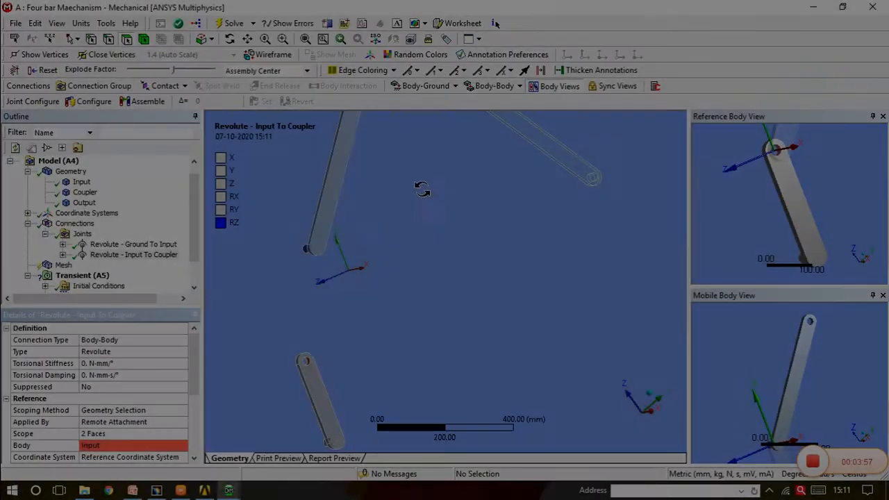
{"action": "middle_click_drag", "start_coordinate": [418, 190], "coordinate": [440, 189]}
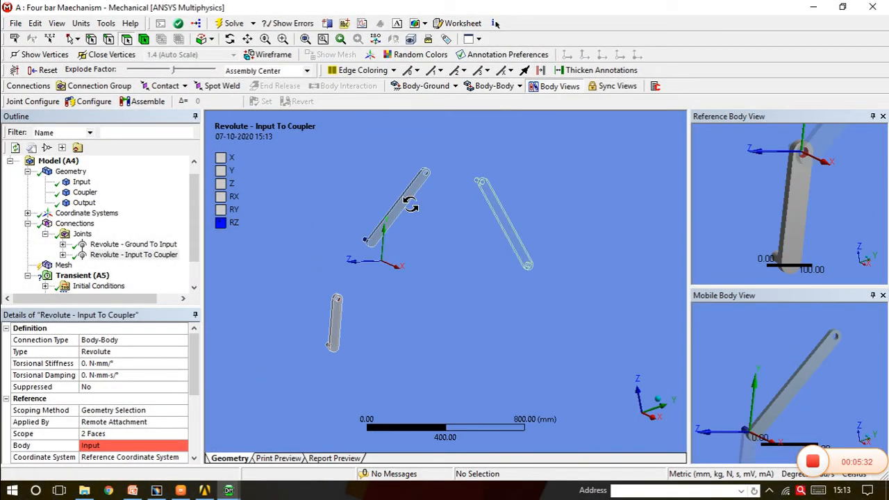
{"action": "middle_click_drag", "start_coordinate": [396, 209], "coordinate": [404, 204]}
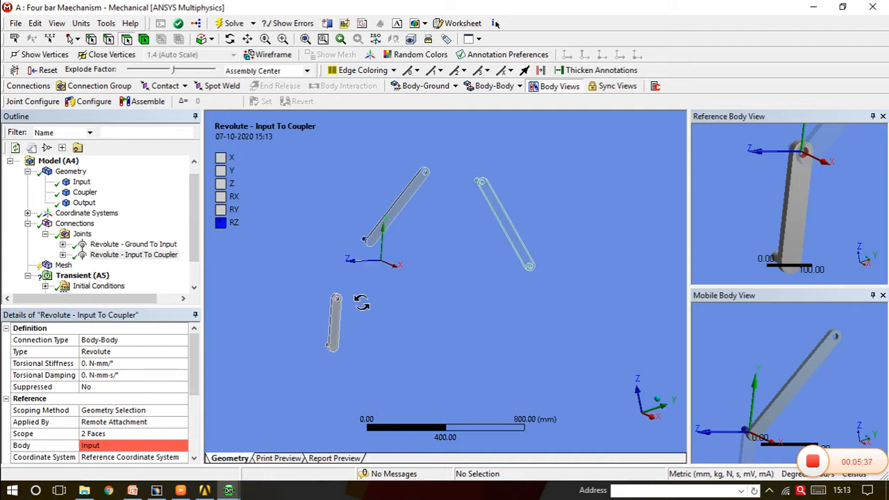
{"action": "mouse_move", "coordinate": [361, 302]}
{"action": "middle_mouse_down"}
{"action": "mouse_move", "coordinate": [340, 298]}
{"action": "mouse_move", "coordinate": [365, 307]}
{"action": "middle_mouse_up"}
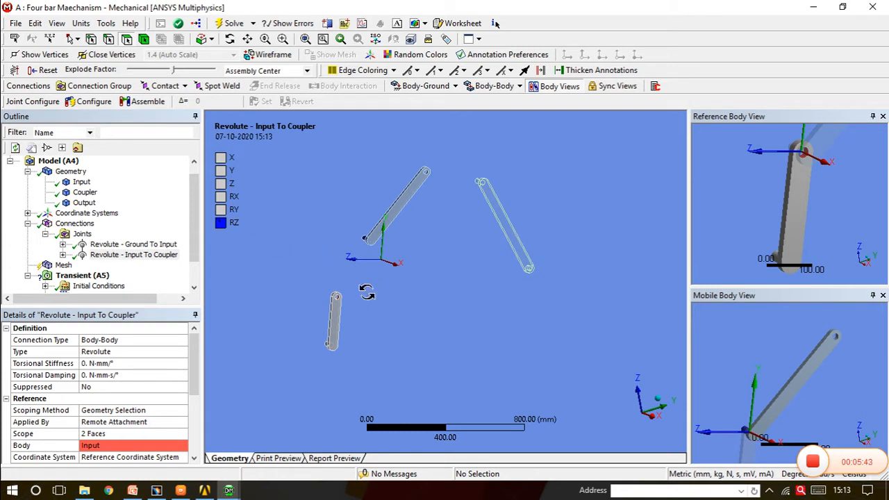
Reorient the reference coordinate system of the Input To Coupler joint so its Z axis points along the pin axis, in the global X direction
{"action": "middle_click_drag", "start_coordinate": [367, 292], "coordinate": [375, 292]}
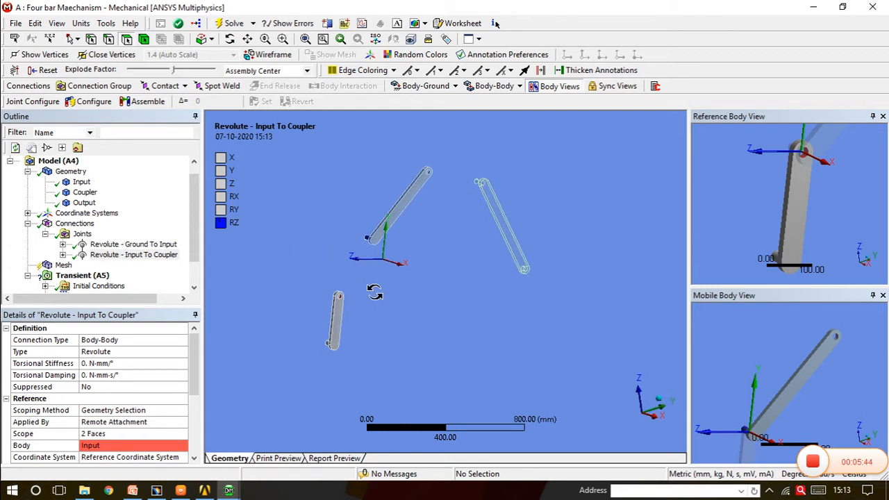
{"action": "left_click", "coordinate": [62, 255]}
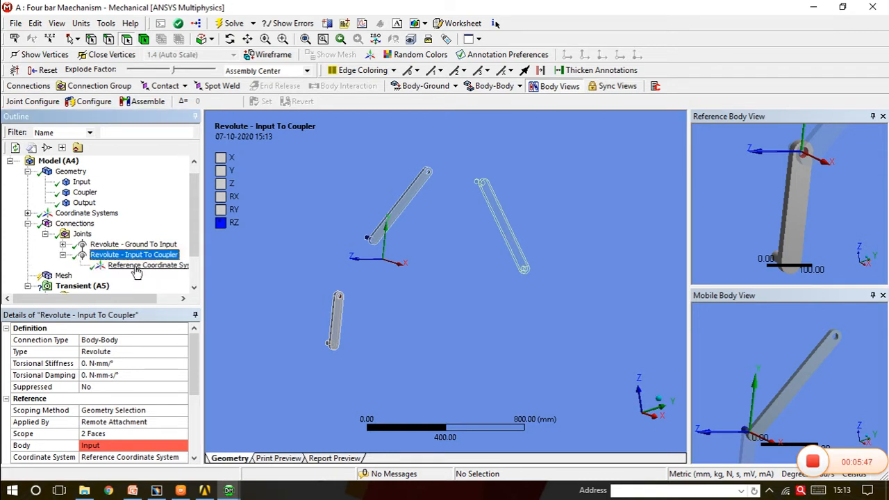
{"action": "left_click", "coordinate": [62, 255]}
{"action": "scroll", "coordinate": [198, 396], "scroll_direction": "down", "scroll_amount": 2}
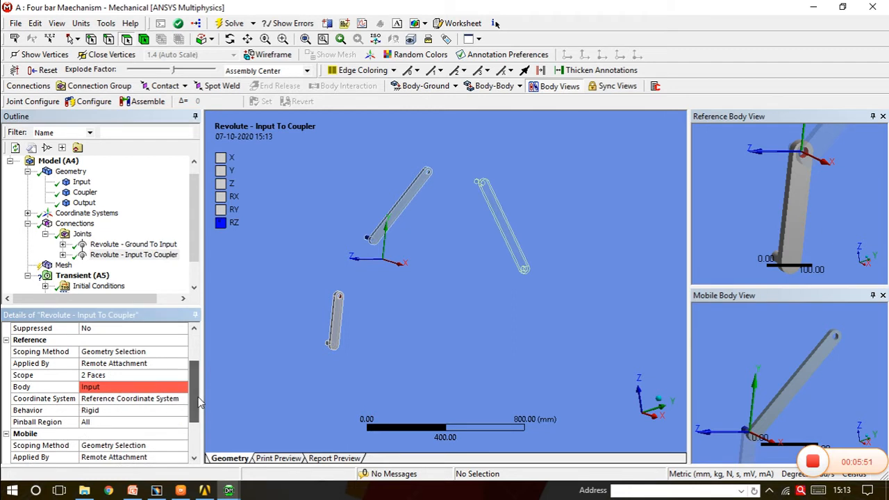
{"action": "left_click", "coordinate": [154, 400]}
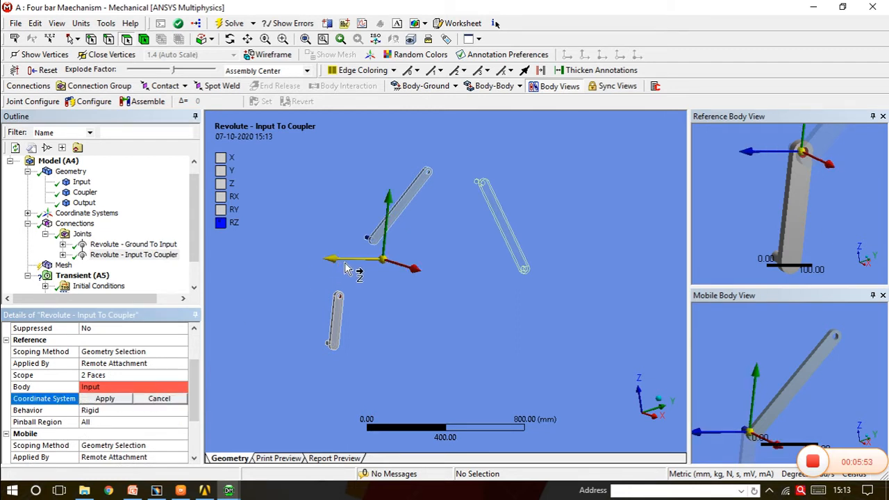
{"action": "left_click", "coordinate": [404, 269]}
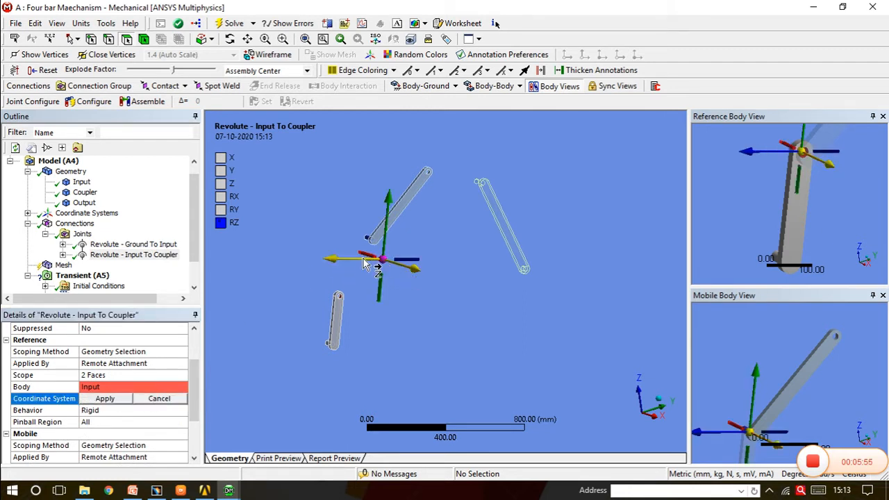
{"action": "left_click", "coordinate": [369, 254]}
{"action": "left_click", "coordinate": [386, 235]}
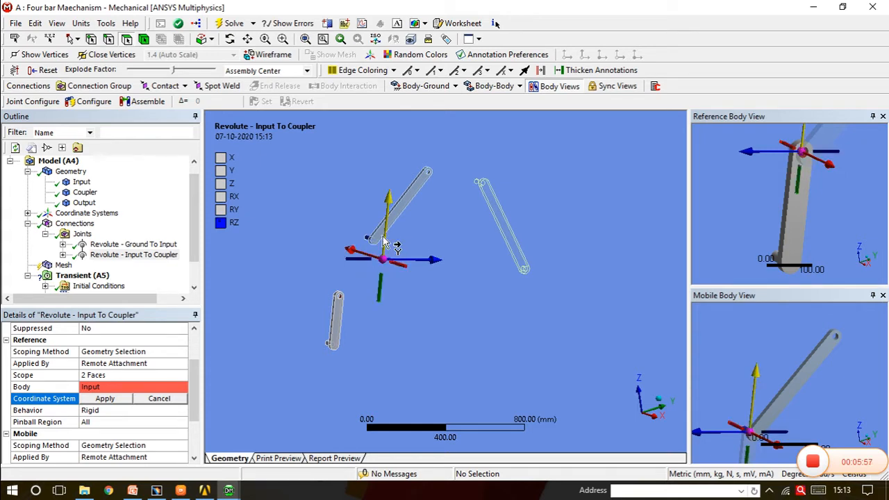
{"action": "left_click", "coordinate": [357, 262]}
{"action": "left_click", "coordinate": [410, 269]}
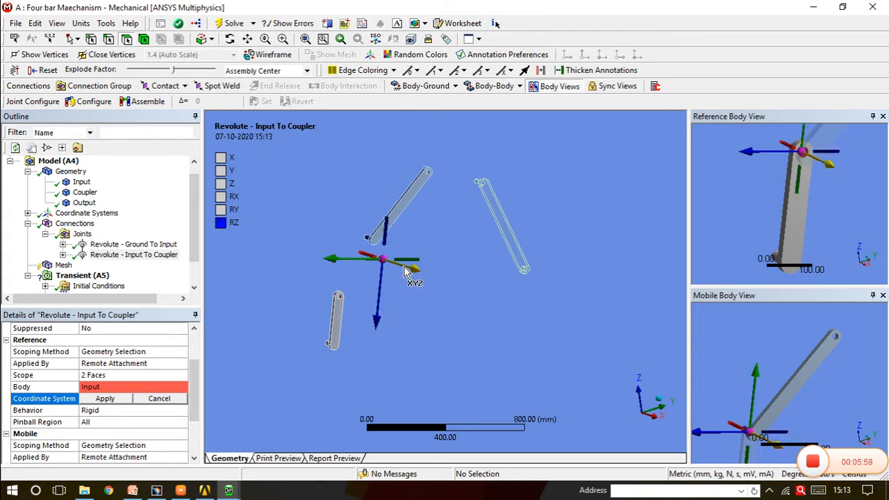
{"action": "left_click", "coordinate": [366, 258]}
{"action": "left_click", "coordinate": [411, 270]}
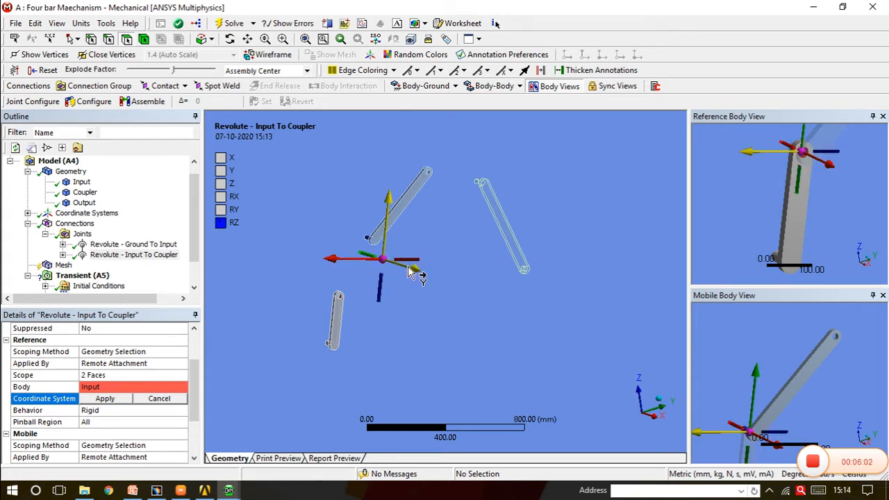
{"action": "left_click", "coordinate": [410, 269]}
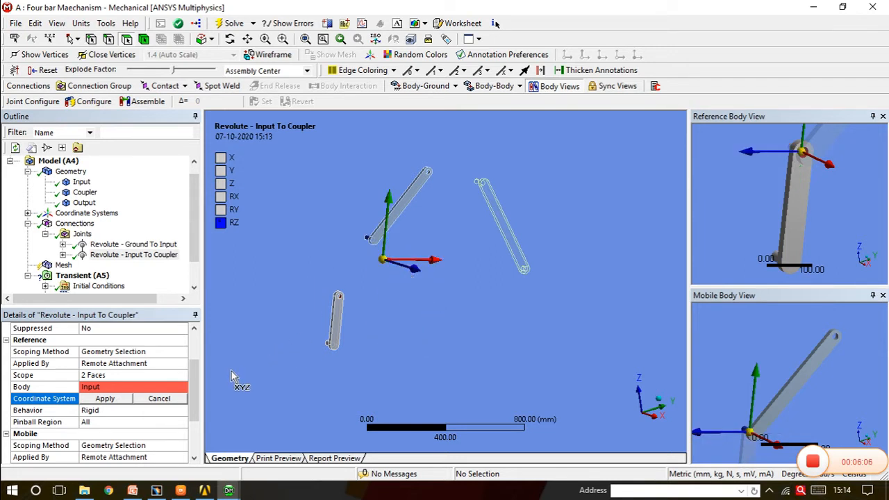
{"action": "left_click", "coordinate": [106, 399]}
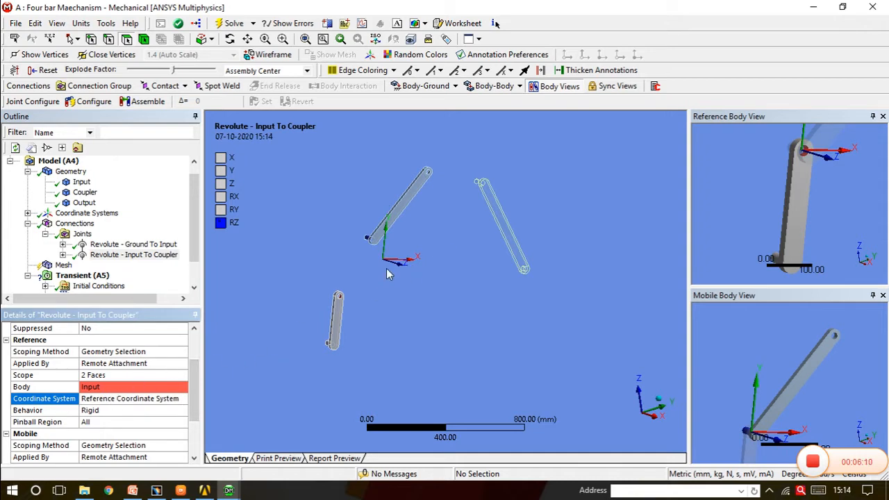
Insert a third joint in the Joints group and set its type to Revolute
{"action": "mouse_move", "coordinate": [446, 352]}
{"action": "middle_mouse_down"}
{"action": "mouse_move", "coordinate": [403, 341]}
{"action": "mouse_move", "coordinate": [450, 341]}
{"action": "middle_mouse_up"}
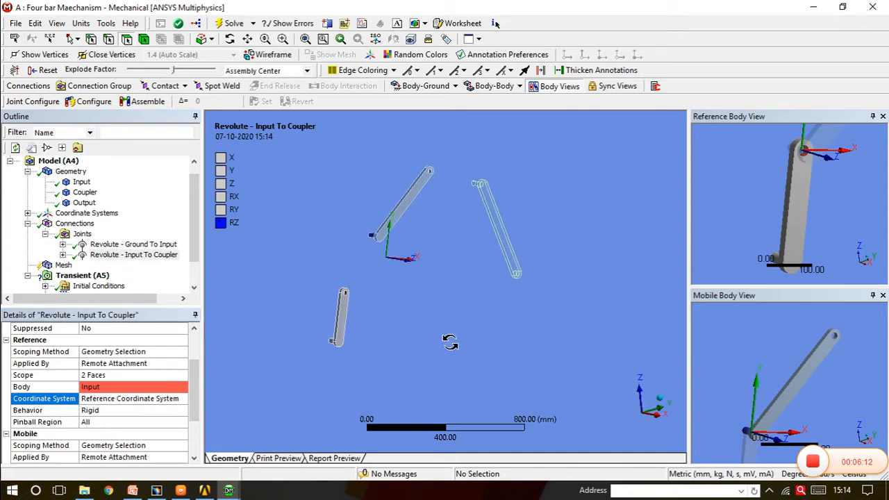
{"action": "scroll", "coordinate": [437, 290], "scroll_direction": "up", "scroll_amount": 1}
{"action": "scroll", "coordinate": [437, 286], "scroll_direction": "up", "scroll_amount": 1}
{"action": "scroll", "coordinate": [417, 287], "scroll_direction": "down", "scroll_amount": 2}
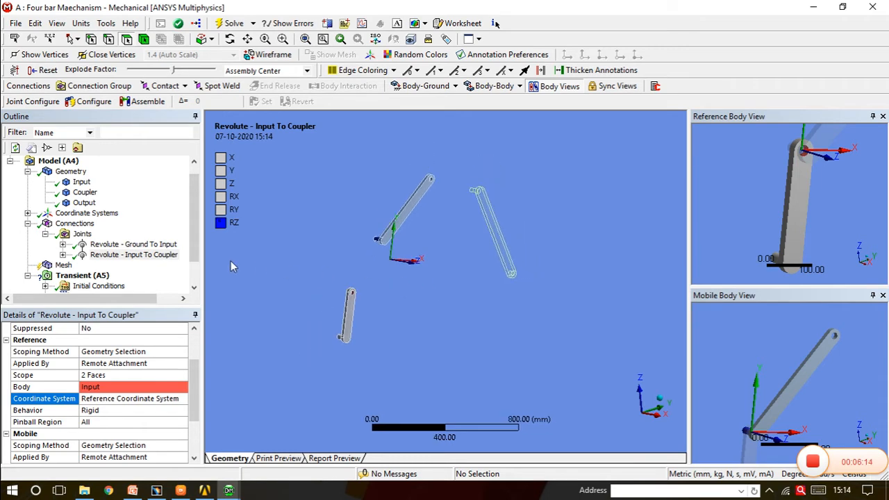
{"action": "right_click", "coordinate": [84, 237]}
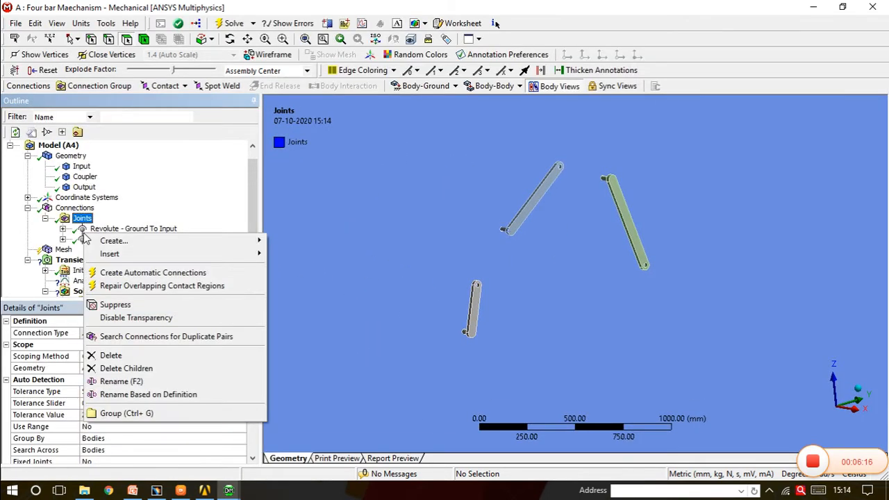
{"action": "mouse_move", "coordinate": [136, 255]}
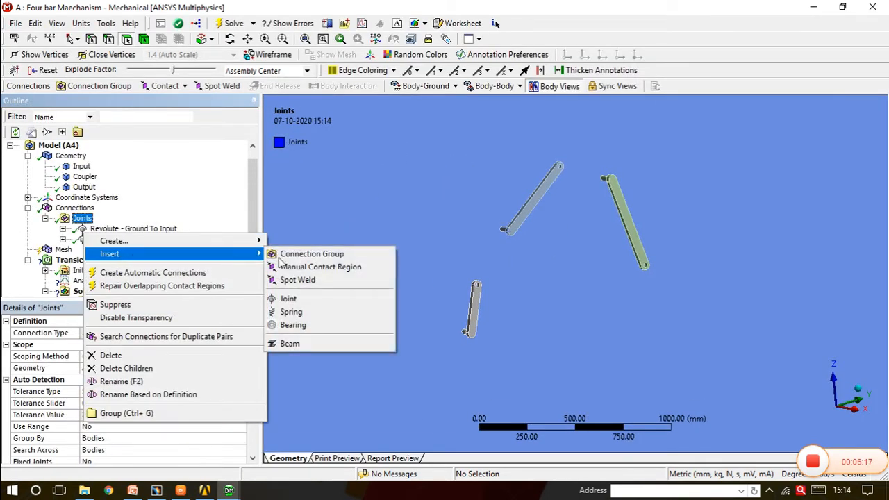
{"action": "left_click", "coordinate": [313, 304]}
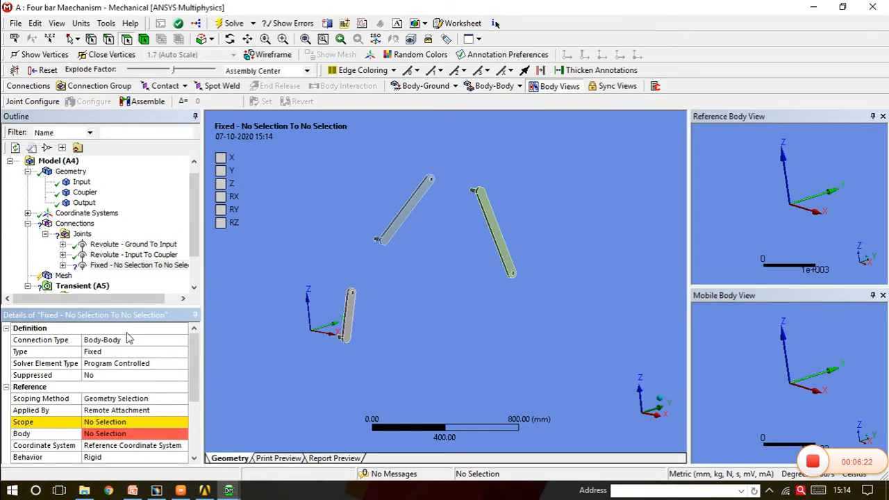
{"action": "left_click", "coordinate": [127, 353]}
{"action": "left_click", "coordinate": [182, 352]}
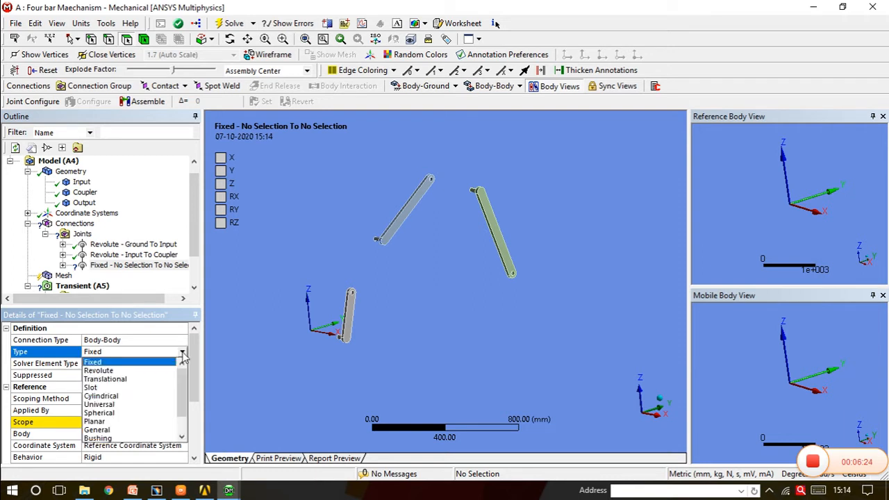
{"action": "left_click", "coordinate": [139, 372]}
Scope the reference side of the third joint to the two faces of the hole at the Coupler's upper end
{"action": "middle_click_drag", "start_coordinate": [467, 230], "coordinate": [485, 237]}
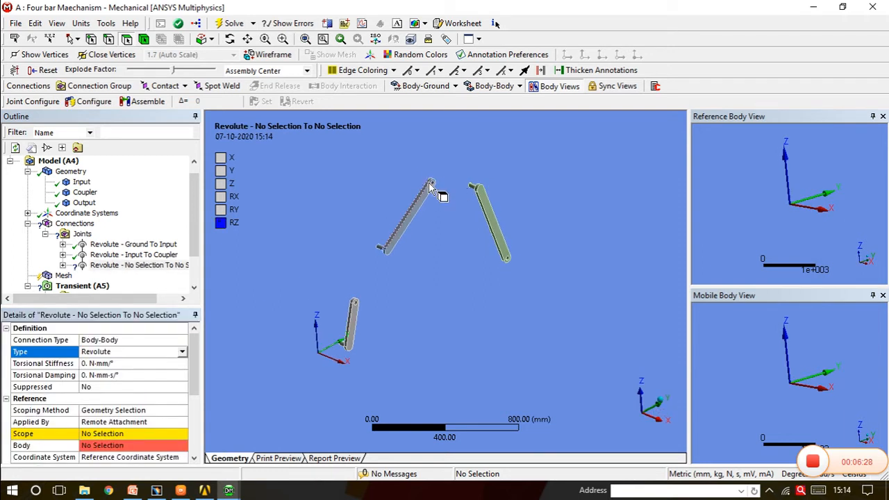
{"action": "middle_click_drag", "start_coordinate": [451, 201], "coordinate": [425, 271]}
{"action": "scroll", "coordinate": [438, 199], "scroll_direction": "up", "scroll_amount": 3}
{"action": "scroll", "coordinate": [436, 192], "scroll_direction": "down", "scroll_amount": 1}
{"action": "scroll", "coordinate": [401, 223], "scroll_direction": "up", "scroll_amount": 1}
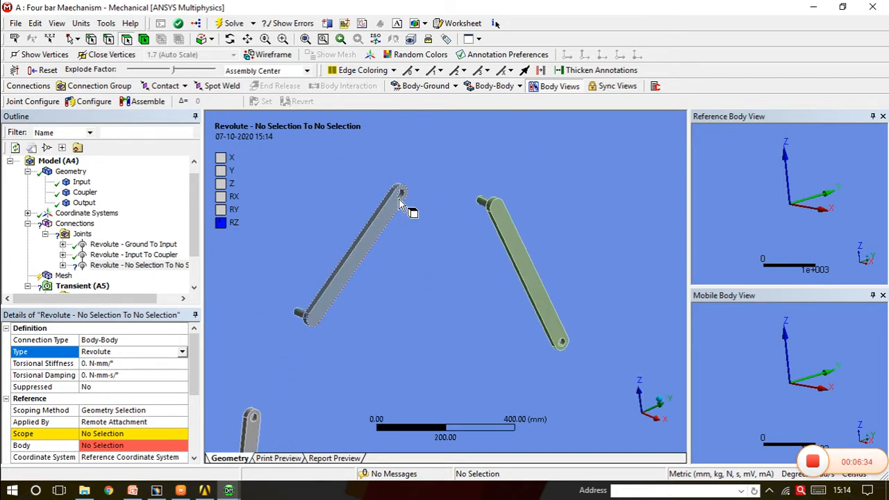
{"action": "left_click", "coordinate": [148, 436]}
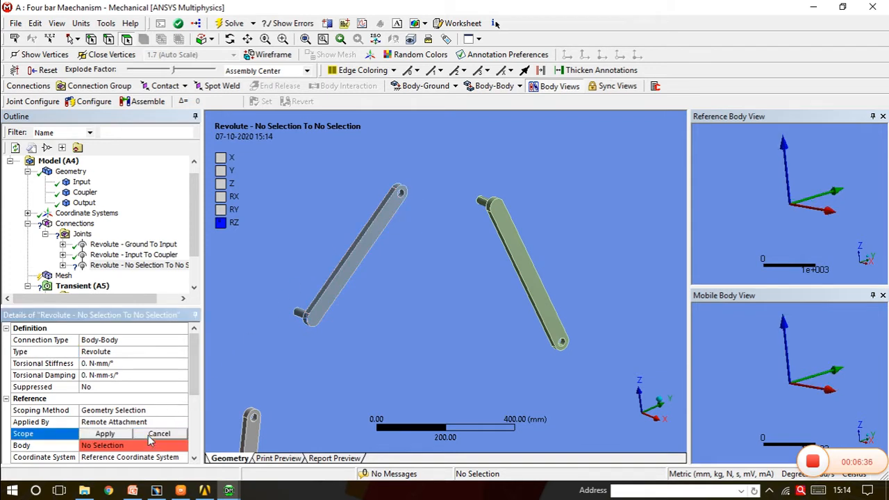
{"action": "left_click", "coordinate": [402, 195]}
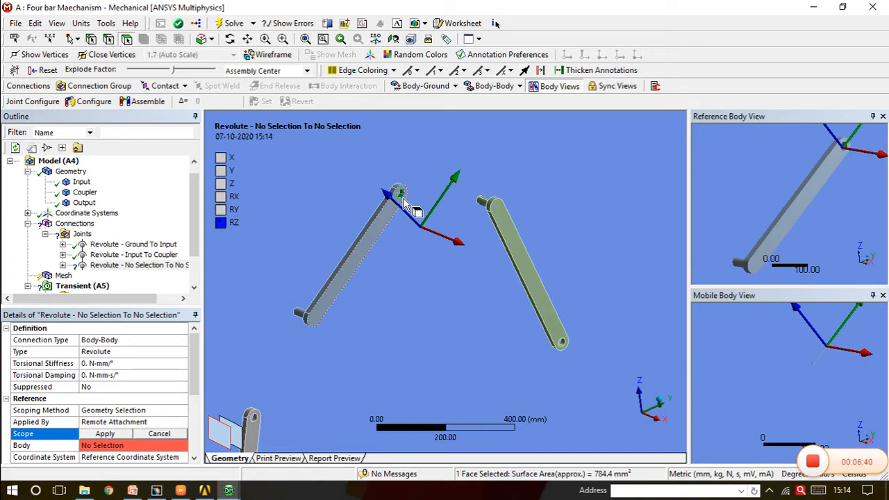
{"action": "middle_click_drag", "start_coordinate": [405, 202], "coordinate": [314, 224]}
{"action": "scroll", "coordinate": [316, 222], "scroll_direction": "up", "scroll_amount": 2}
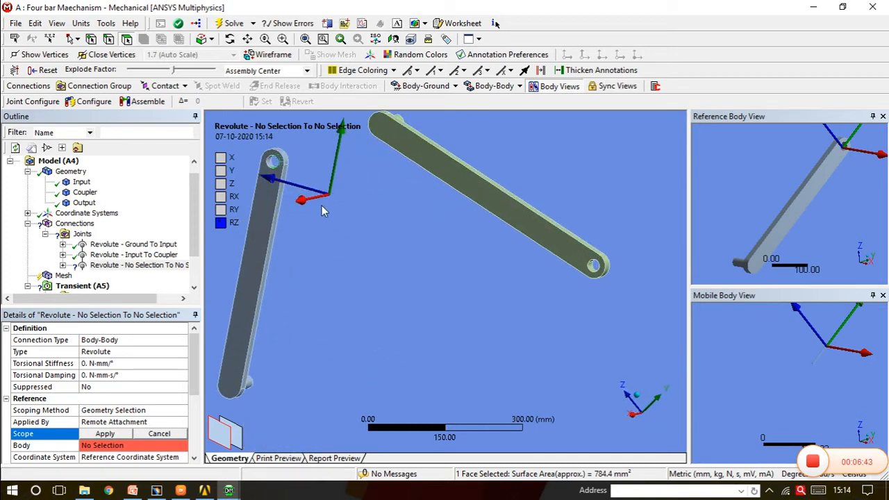
{"action": "left_click", "coordinate": [272, 164], "text": "ctrl"}
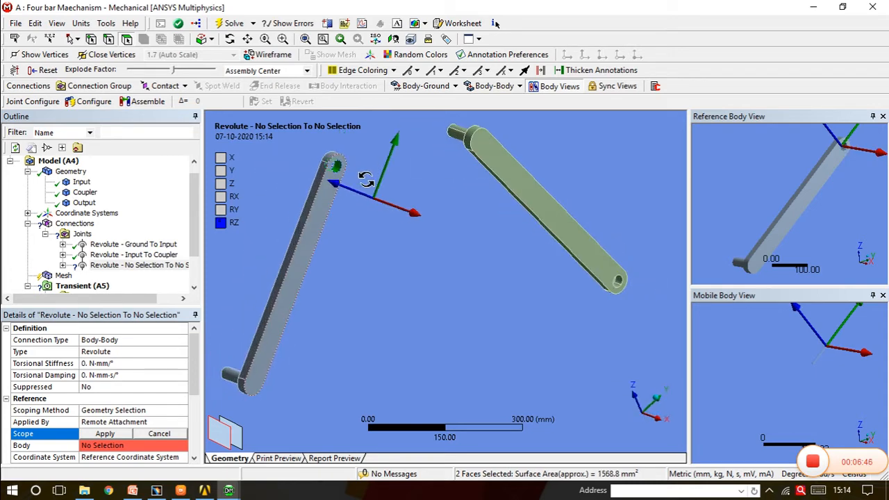
{"action": "left_click", "coordinate": [115, 434]}
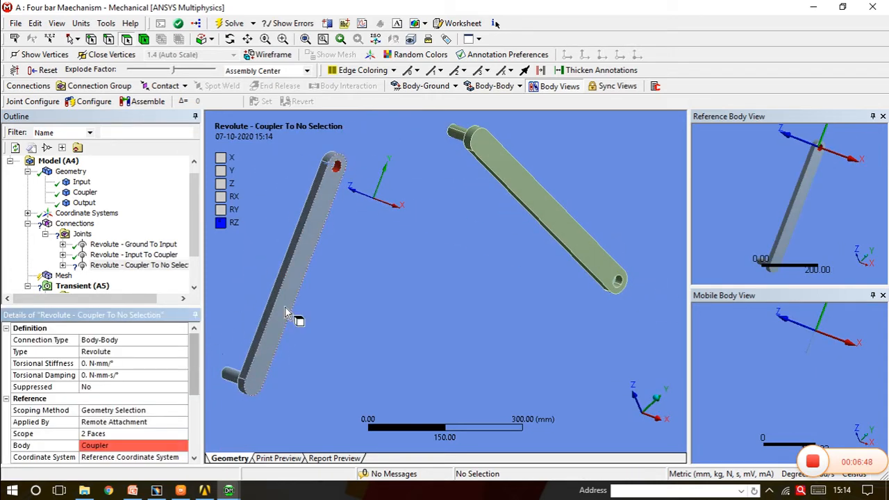
Scope the mobile side of the third joint to the two cylindrical faces of the pin at the Output link's upper end
{"action": "middle_click_drag", "start_coordinate": [294, 313], "coordinate": [416, 269]}
{"action": "scroll", "coordinate": [195, 365], "scroll_direction": "down", "scroll_amount": 3}
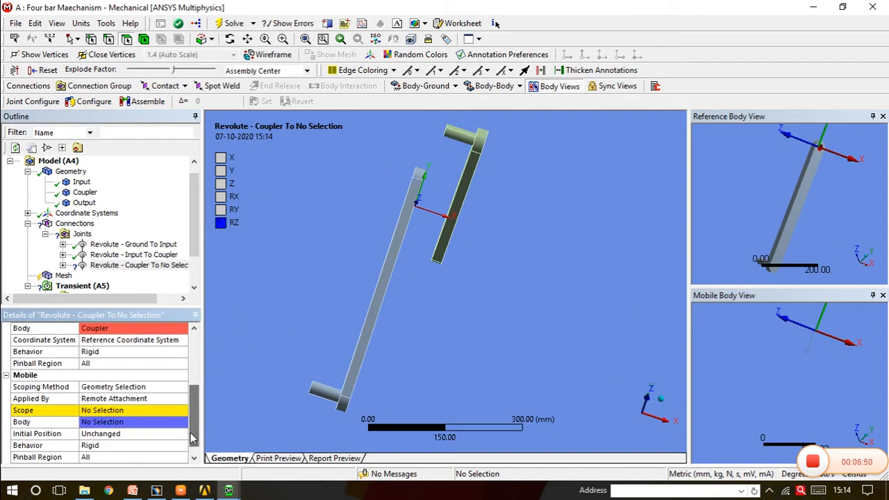
{"action": "left_click", "coordinate": [128, 410]}
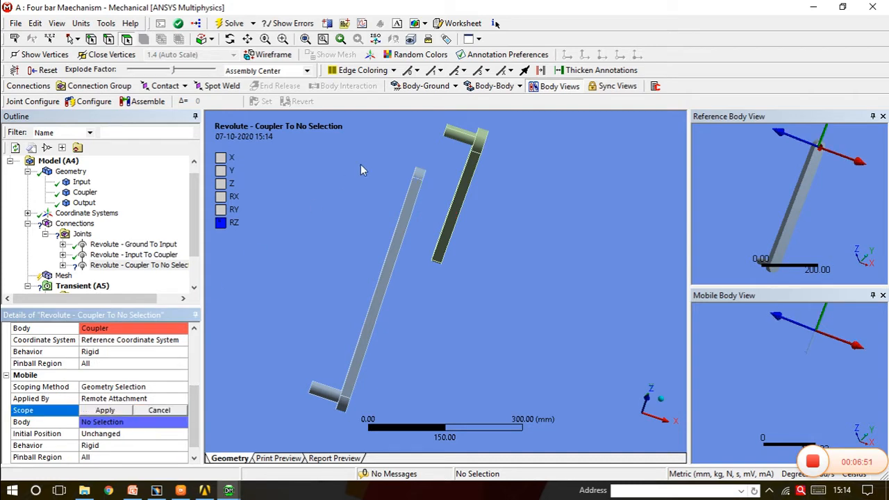
{"action": "left_click", "coordinate": [460, 134]}
{"action": "middle_click_drag", "start_coordinate": [461, 136], "coordinate": [459, 153]}
{"action": "left_click", "coordinate": [455, 154], "text": "ctrl"}
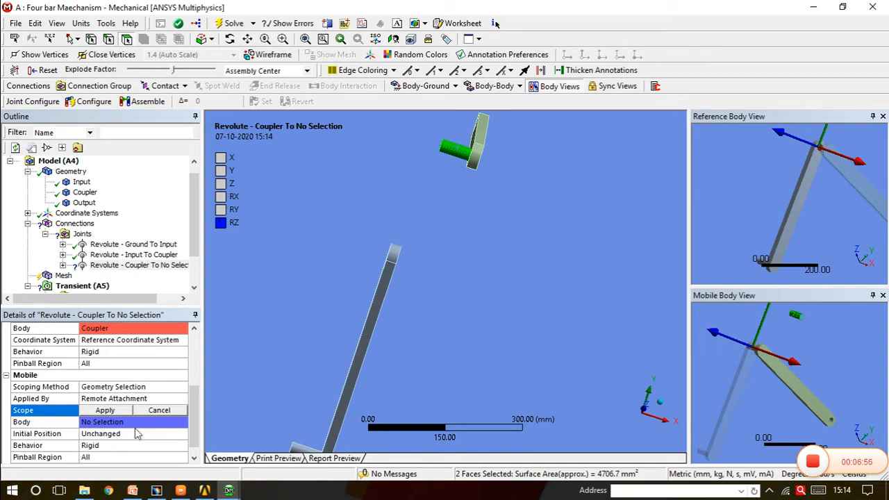
{"action": "left_click", "coordinate": [105, 410]}
Reorient the reference coordinate system of the Coupler To Output joint so its Z axis points along the pin axis, in the global X direction
{"action": "middle_click_drag", "start_coordinate": [407, 305], "coordinate": [456, 242]}
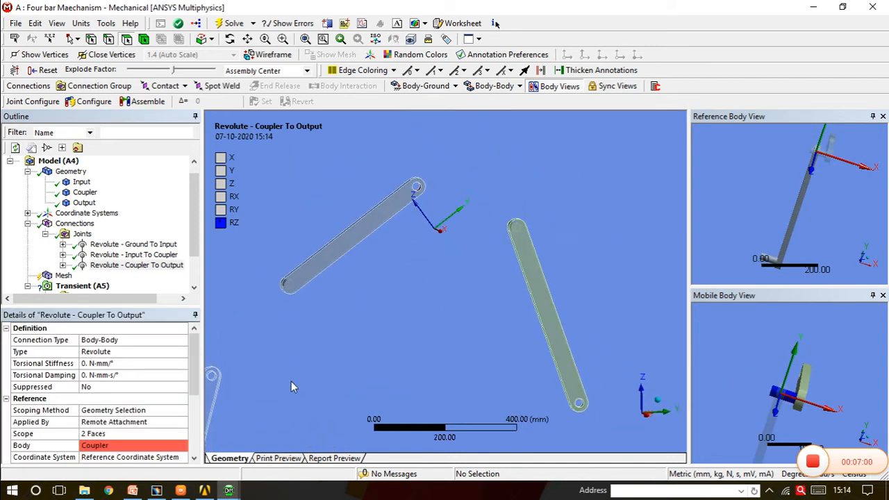
{"action": "left_click_drag", "start_coordinate": [194, 382], "coordinate": [194, 397]}
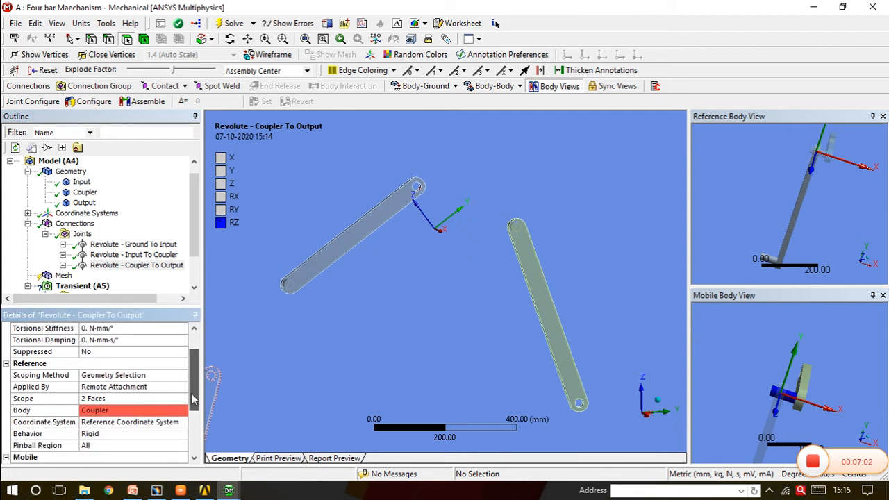
{"action": "left_click", "coordinate": [130, 422]}
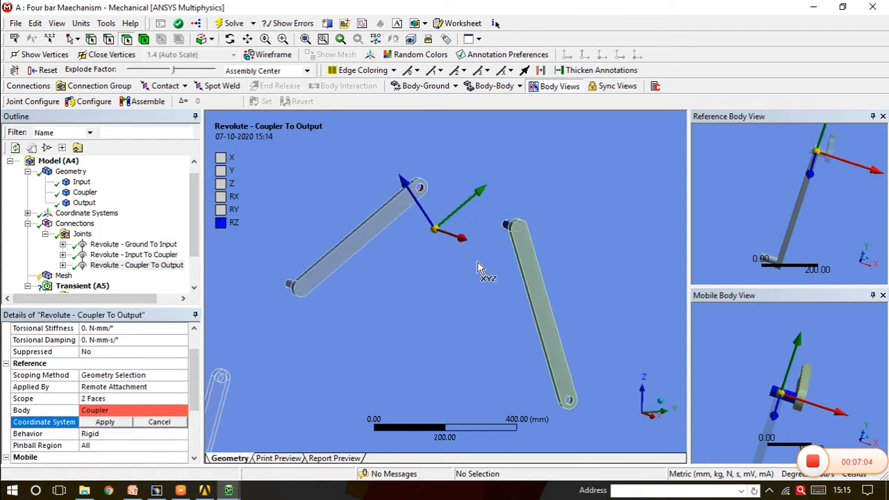
{"action": "left_click", "coordinate": [418, 233]}
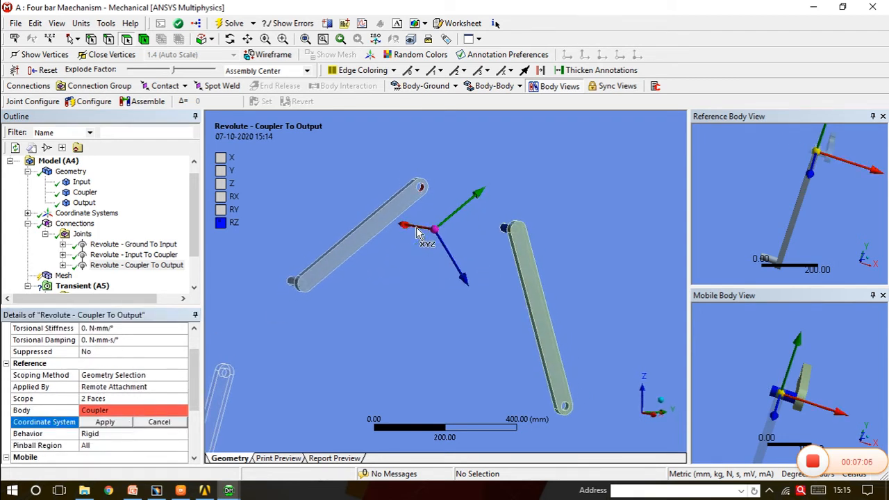
{"action": "left_click", "coordinate": [451, 256]}
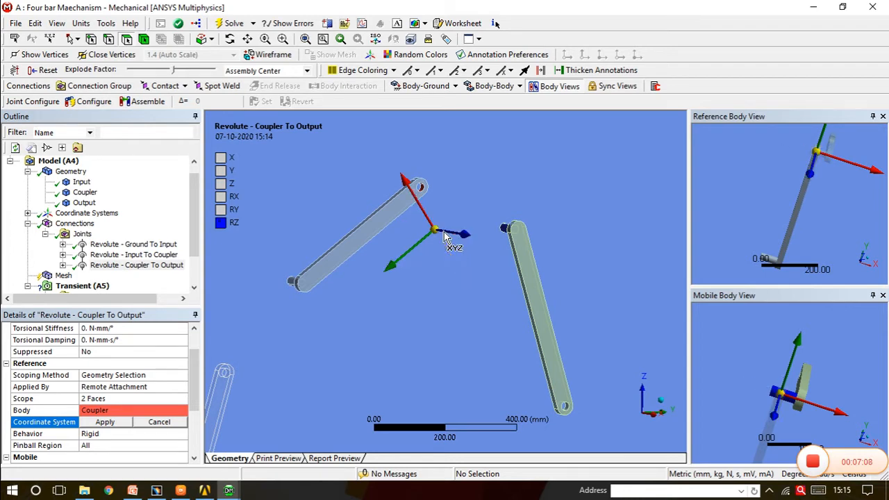
{"action": "scroll", "coordinate": [455, 290], "scroll_direction": "down", "scroll_amount": 5}
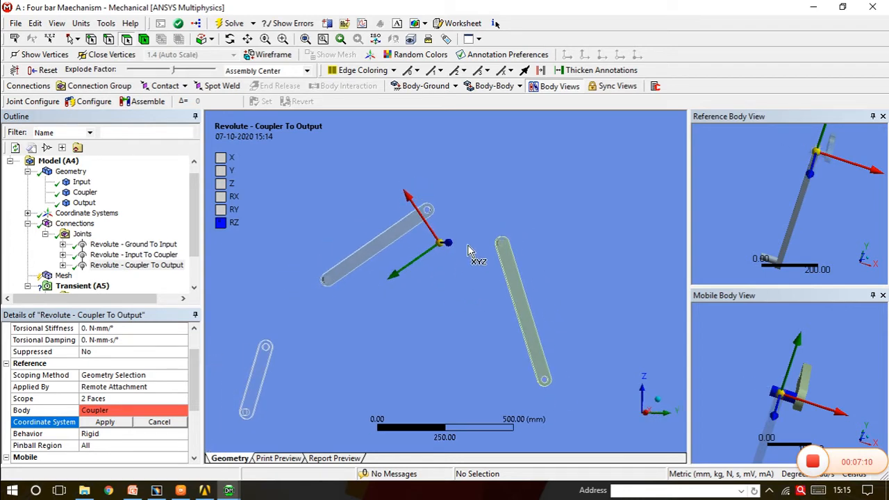
{"action": "middle_click_drag", "start_coordinate": [497, 293], "coordinate": [285, 386]}
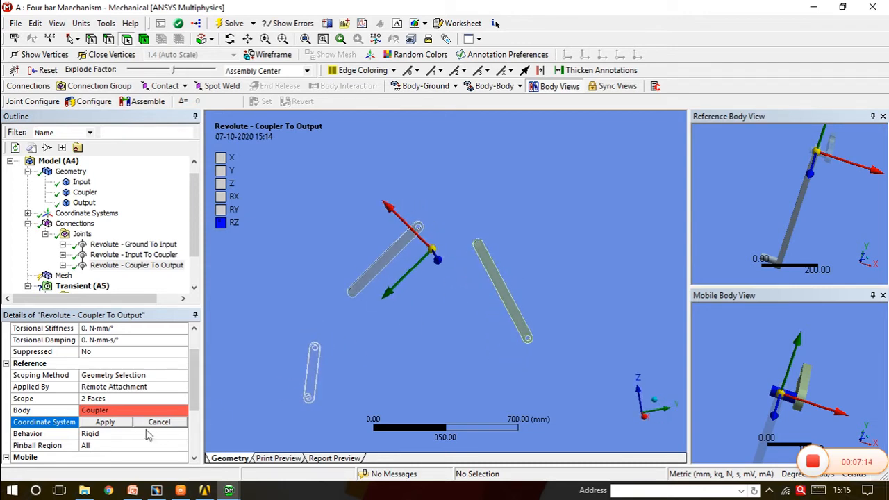
{"action": "left_click", "coordinate": [107, 424]}
Insert a fourth joint in the Joints group with connection type Body-Ground and type Revolute
{"action": "middle_click_drag", "start_coordinate": [486, 391], "coordinate": [541, 356]}
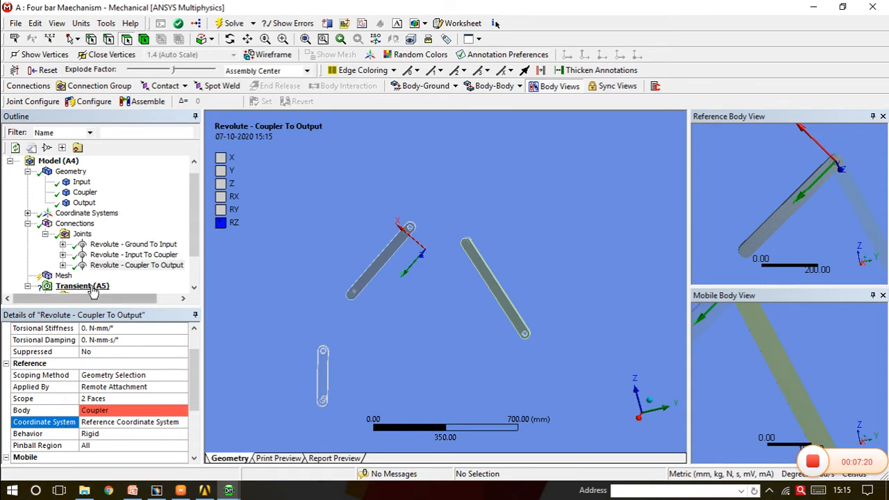
{"action": "right_click", "coordinate": [78, 234]}
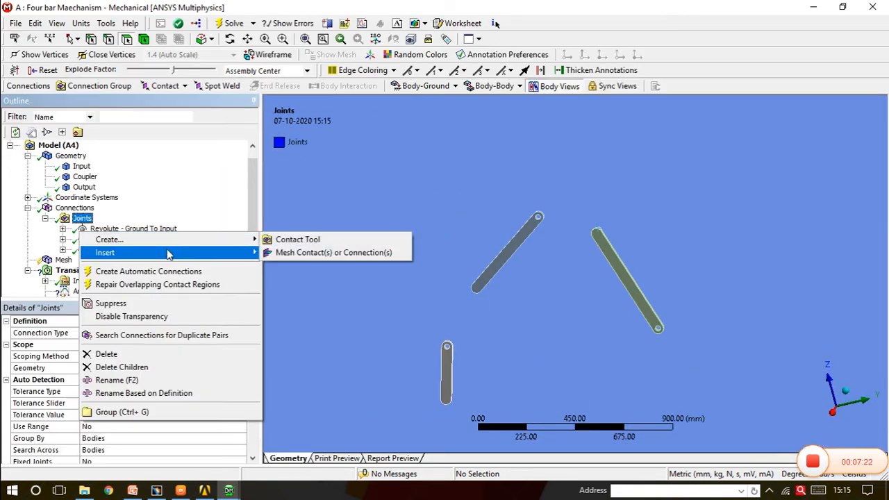
{"action": "mouse_move", "coordinate": [246, 252]}
{"action": "left_click", "coordinate": [294, 299]}
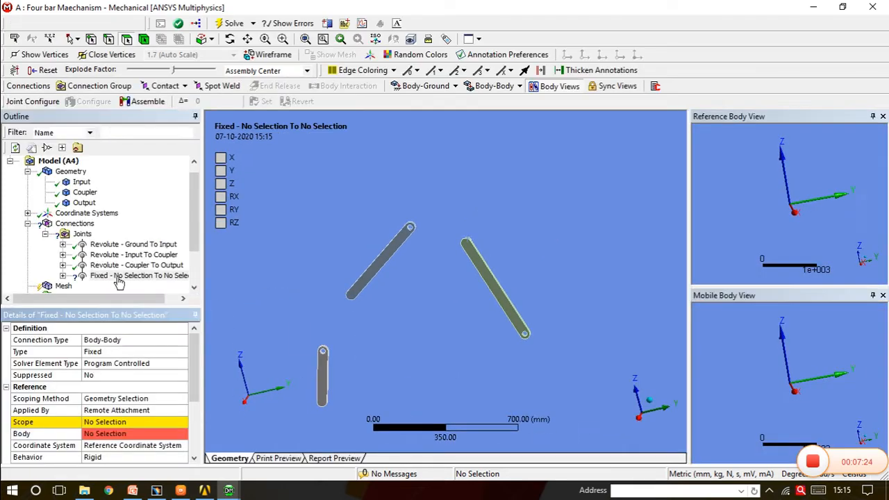
{"action": "left_click", "coordinate": [128, 341]}
{"action": "left_click", "coordinate": [182, 340]}
{"action": "left_click", "coordinate": [146, 364]}
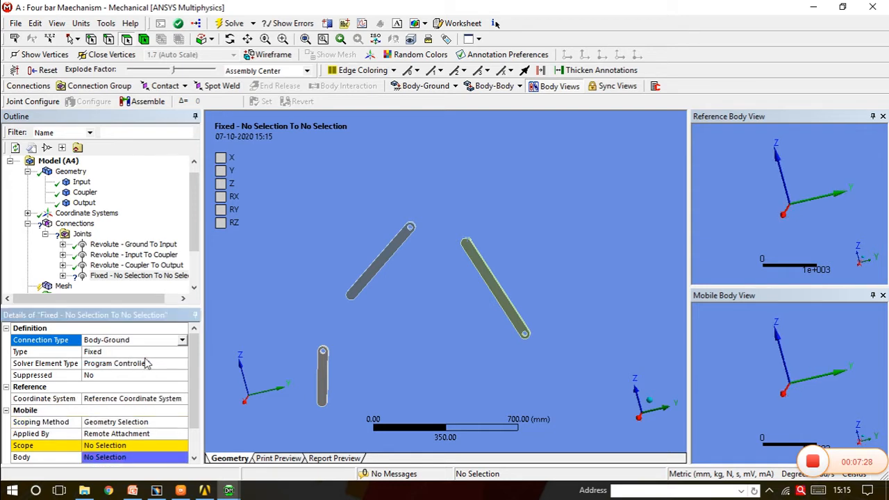
{"action": "left_click", "coordinate": [142, 352]}
{"action": "left_click", "coordinate": [182, 352]}
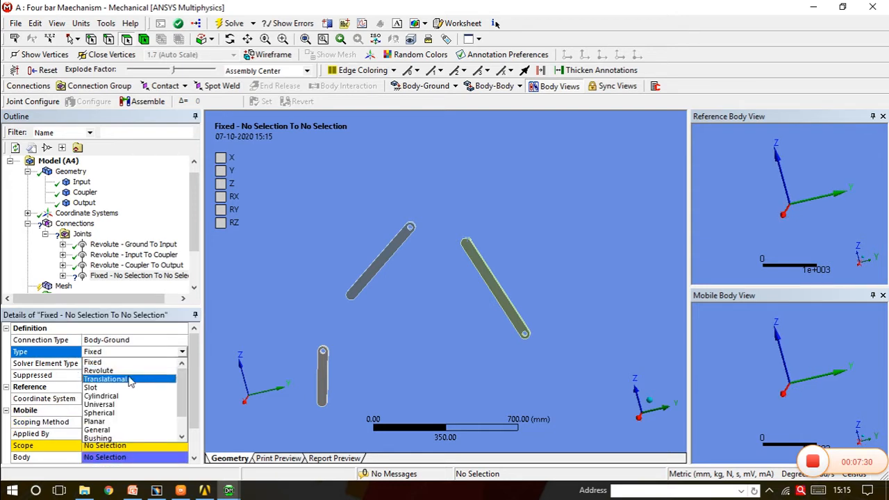
{"action": "left_click", "coordinate": [127, 370]}
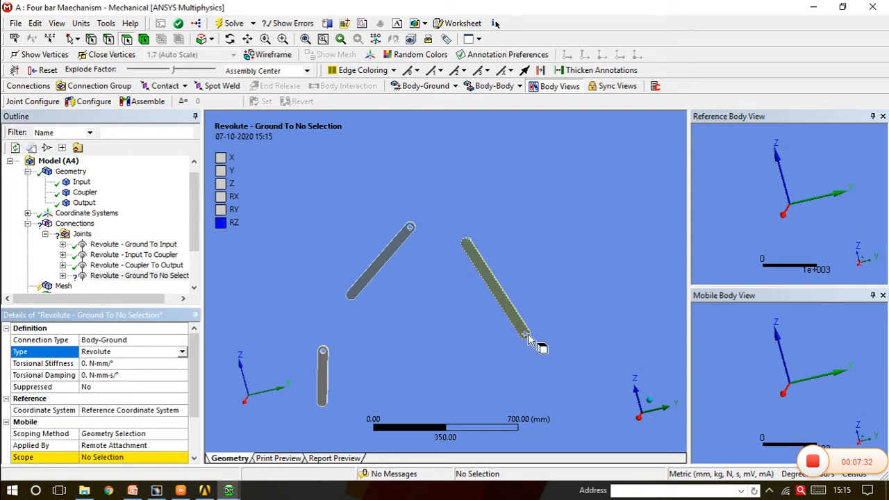
Scope the mobile side of the fourth joint to the two faces of the hole at the Output link's lower end
{"action": "middle_click_drag", "start_coordinate": [526, 337], "coordinate": [557, 337]}
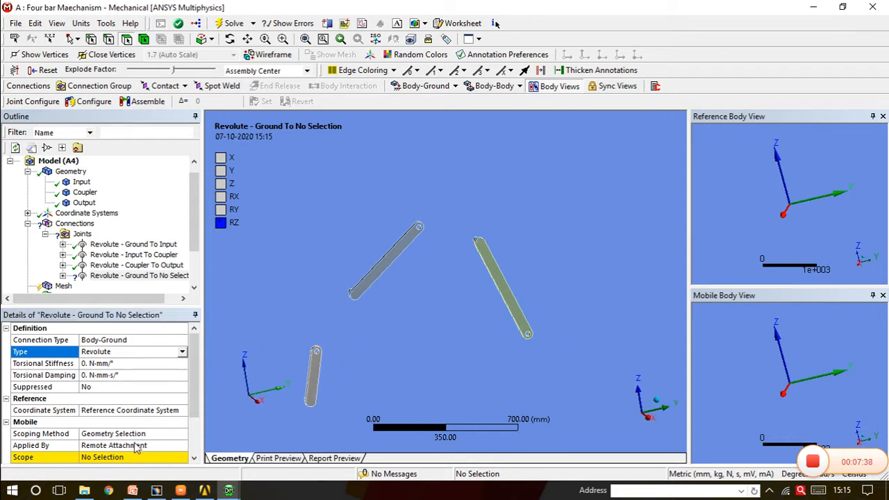
{"action": "scroll", "coordinate": [512, 363], "scroll_direction": "up", "scroll_amount": 5}
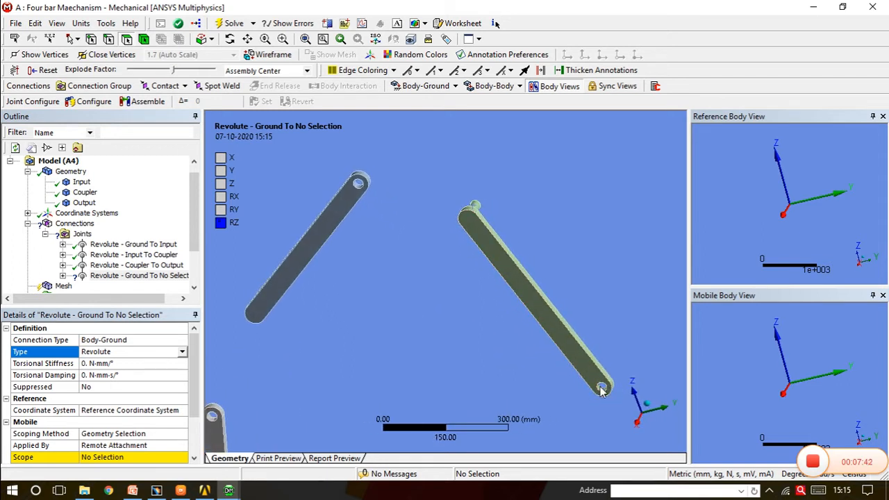
{"action": "left_click", "coordinate": [600, 388]}
{"action": "middle_click_drag", "start_coordinate": [617, 374], "coordinate": [610, 373]}
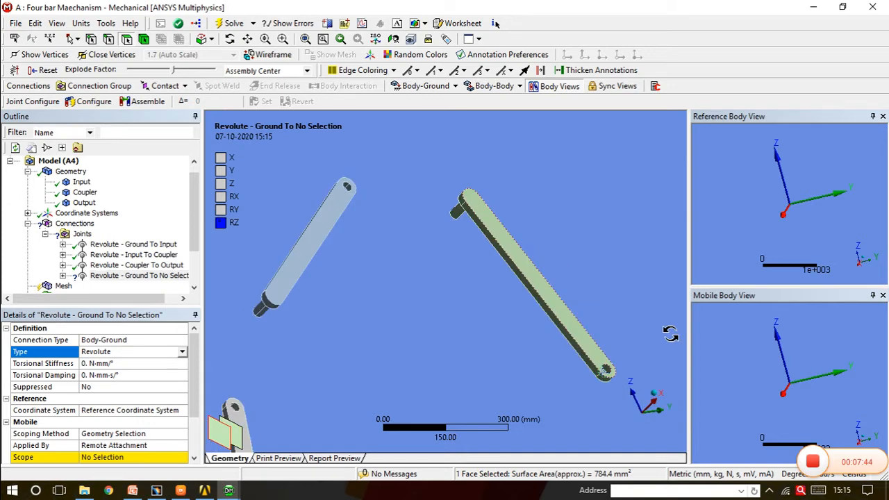
{"action": "left_click", "coordinate": [608, 374], "text": "ctrl"}
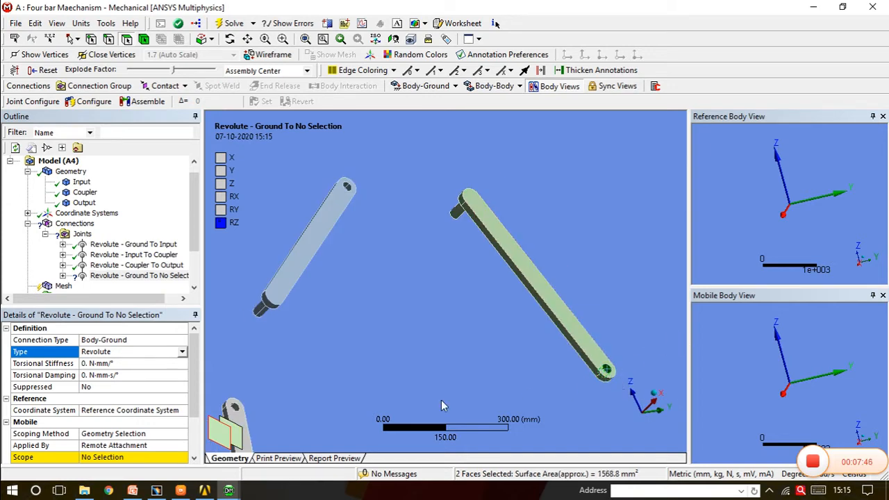
{"action": "left_click", "coordinate": [107, 458]}
{"action": "left_click", "coordinate": [109, 458]}
{"action": "middle_click_drag", "start_coordinate": [455, 320], "coordinate": [451, 353]}
{"action": "scroll", "coordinate": [243, 366], "scroll_direction": "down", "scroll_amount": 3}
{"action": "scroll", "coordinate": [215, 379], "scroll_direction": "down", "scroll_amount": 2}
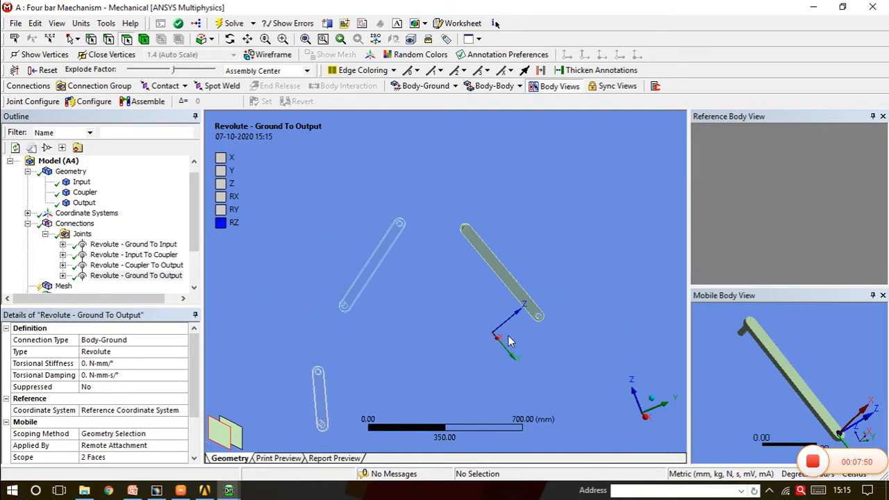
Reorient the reference coordinate system of the Ground To Output joint so its Z axis points along the hole axis, in the global X direction
{"action": "mouse_move", "coordinate": [197, 385]}
{"action": "left_mouse_down"}
{"action": "mouse_move", "coordinate": [197, 421]}
{"action": "mouse_move", "coordinate": [197, 399]}
{"action": "left_mouse_up"}
{"action": "left_click", "coordinate": [139, 375]}
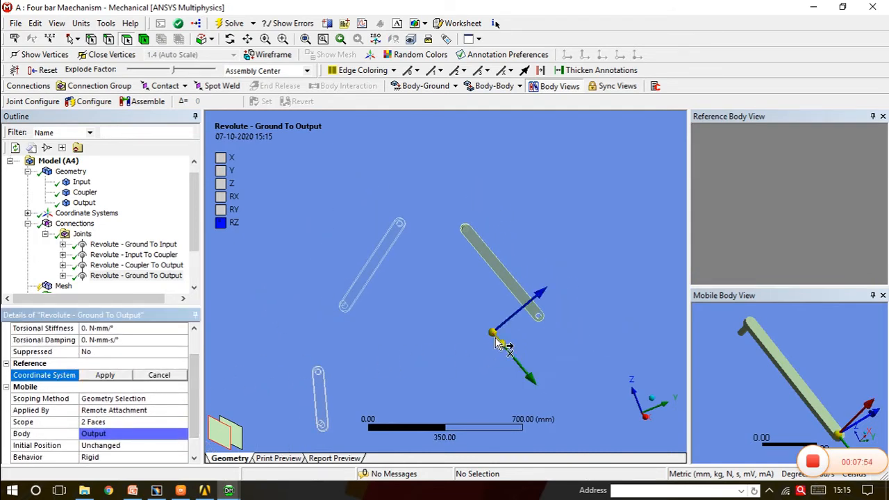
{"action": "middle_click_drag", "start_coordinate": [498, 347], "coordinate": [518, 351]}
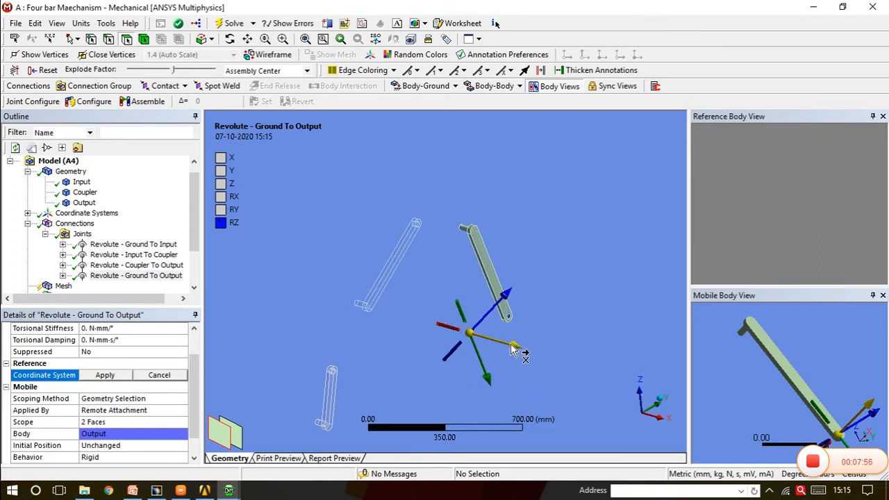
{"action": "left_click", "coordinate": [518, 351]}
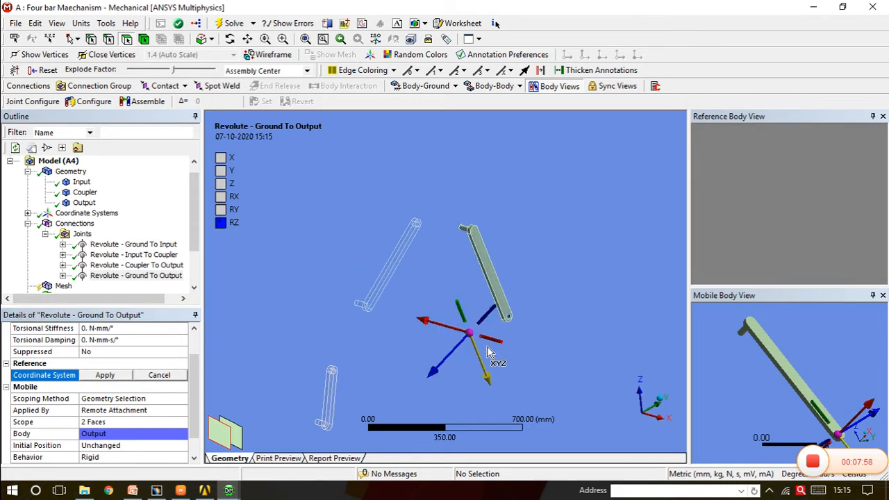
{"action": "left_click", "coordinate": [494, 351]}
{"action": "left_click", "coordinate": [499, 330]}
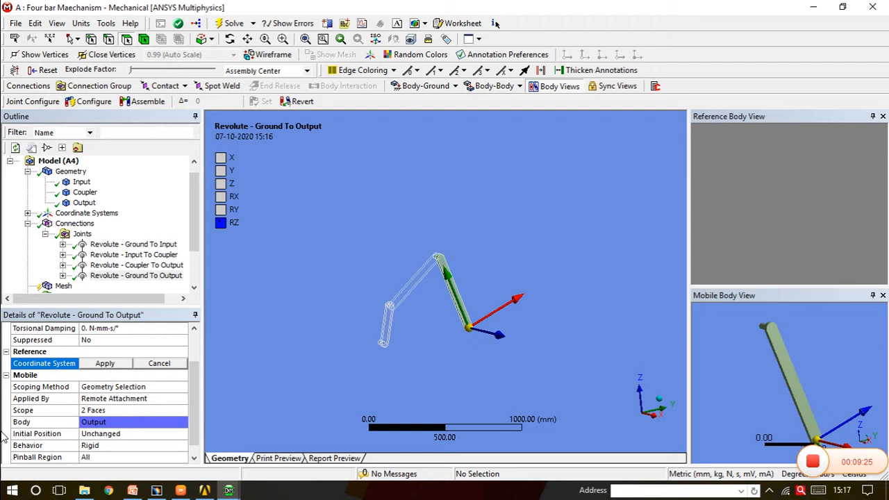
{"action": "left_click", "coordinate": [105, 363]}
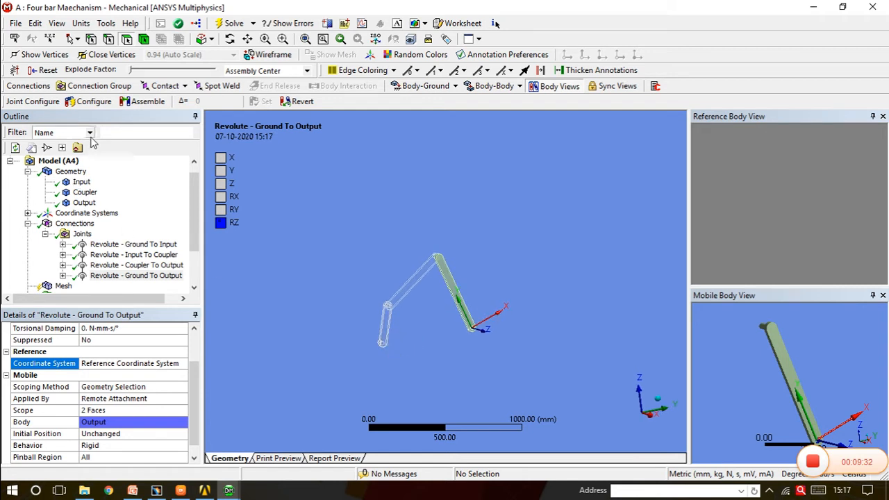
Test the linkage's motion with Configure by rotating the Input link about the Ground To Input joint
{"action": "left_click", "coordinate": [94, 102]}
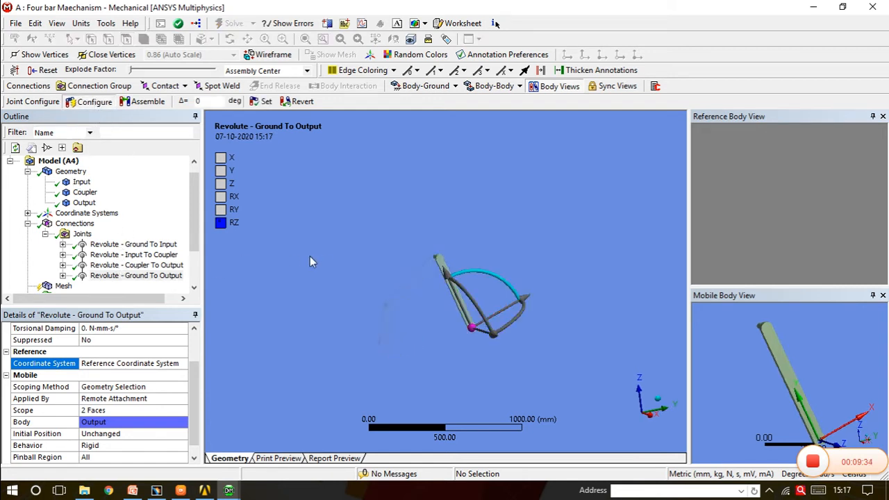
{"action": "left_click", "coordinate": [104, 249]}
{"action": "middle_click_drag", "start_coordinate": [309, 308], "coordinate": [317, 308]}
{"action": "left_click", "coordinate": [103, 106]}
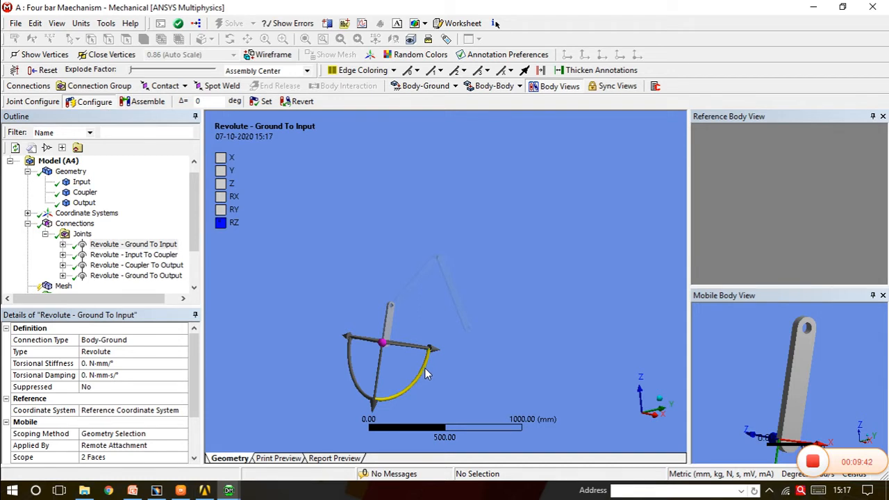
{"action": "left_click_drag", "start_coordinate": [425, 365], "coordinate": [314, 307]}
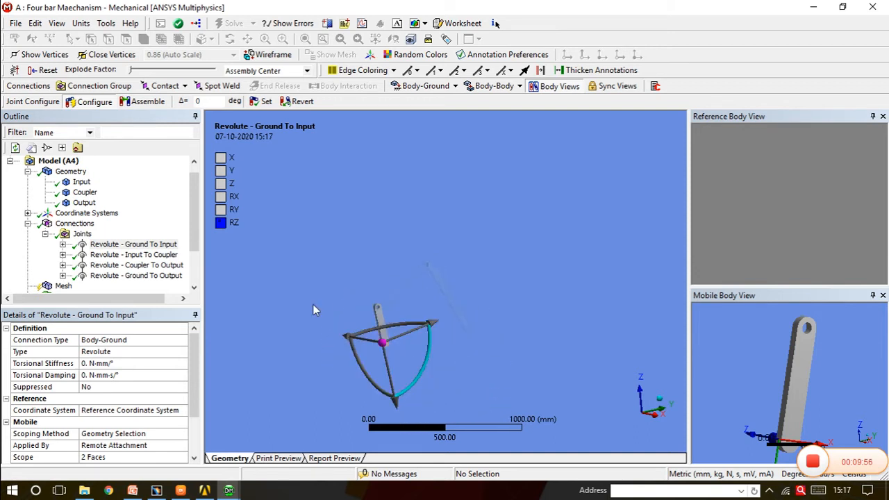
{"action": "left_click", "coordinate": [87, 214]}
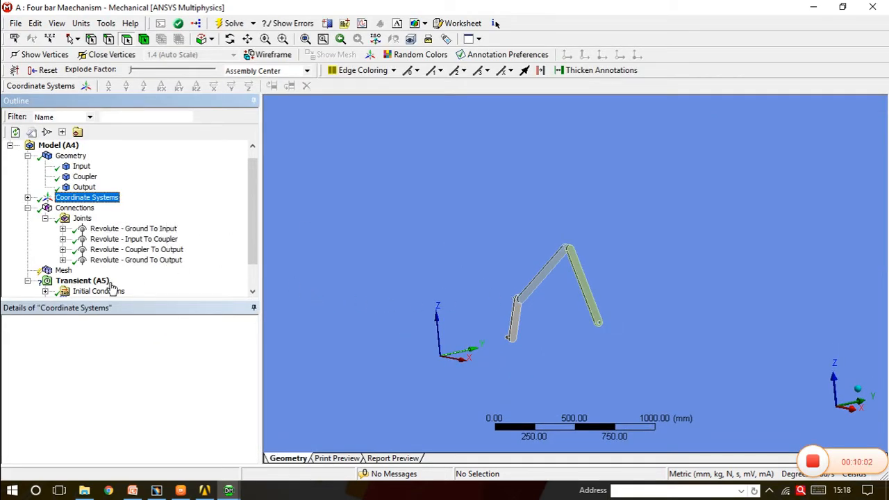
In the transient Analysis Settings, set the number of steps to 45 and the current step number to 45
{"action": "left_click", "coordinate": [83, 281]}
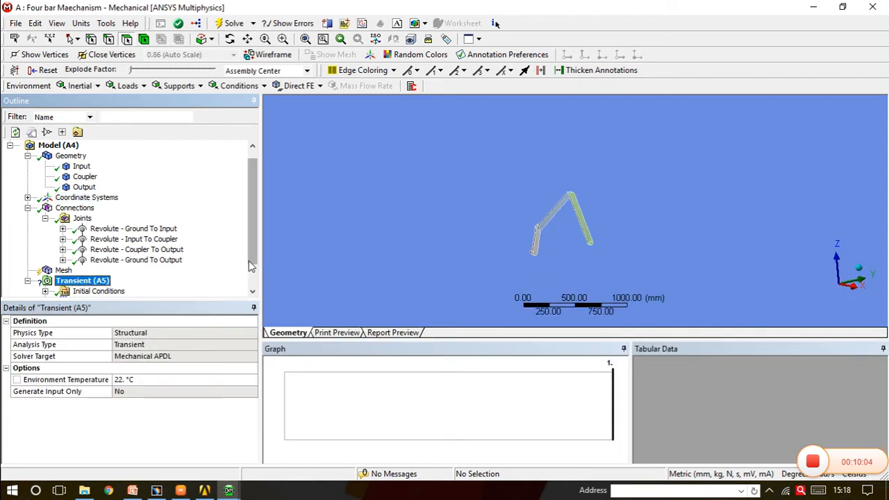
{"action": "left_click", "coordinate": [253, 293]}
{"action": "left_click", "coordinate": [253, 292]}
{"action": "left_click", "coordinate": [100, 270]}
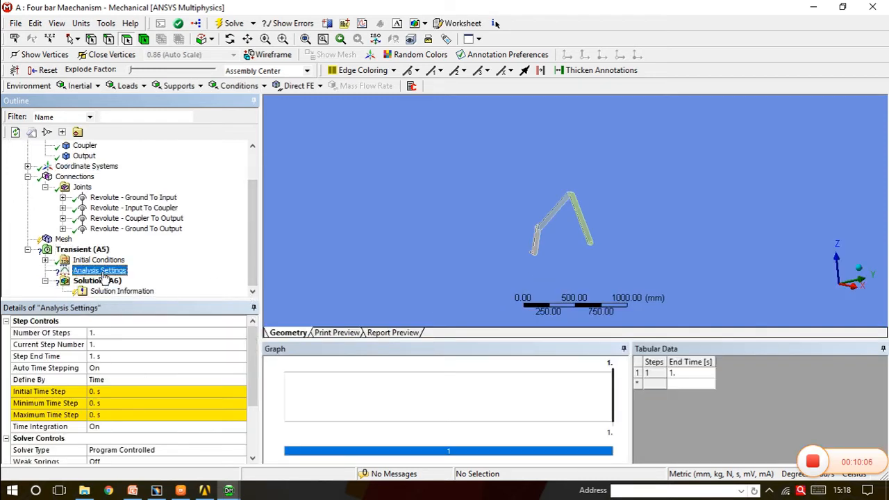
{"action": "left_click", "coordinate": [115, 335]}
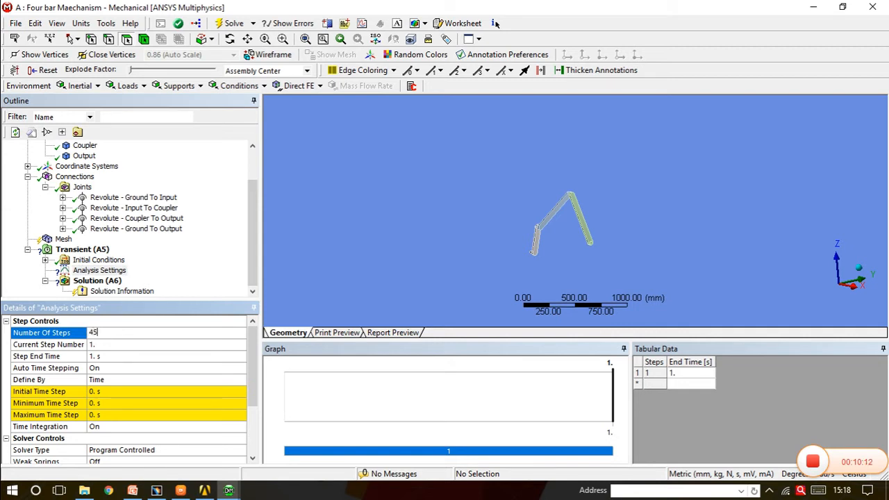
{"action": "key", "text": "Return"}
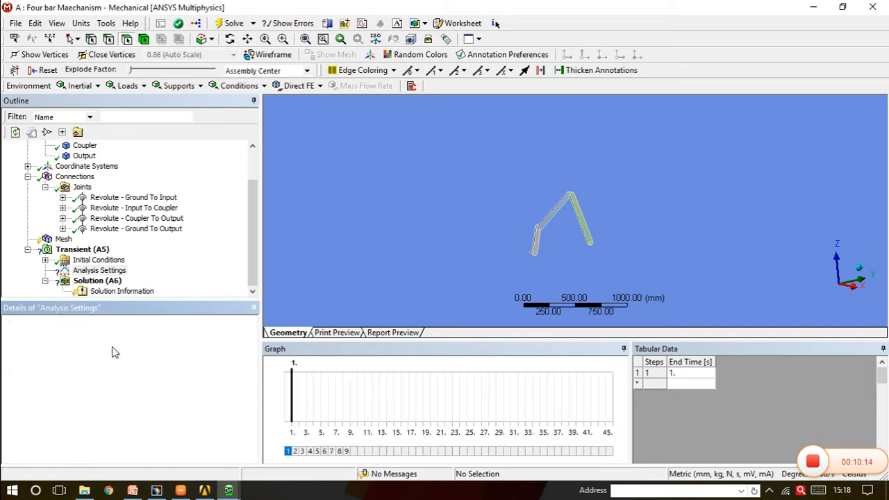
{"action": "left_click", "coordinate": [113, 344]}
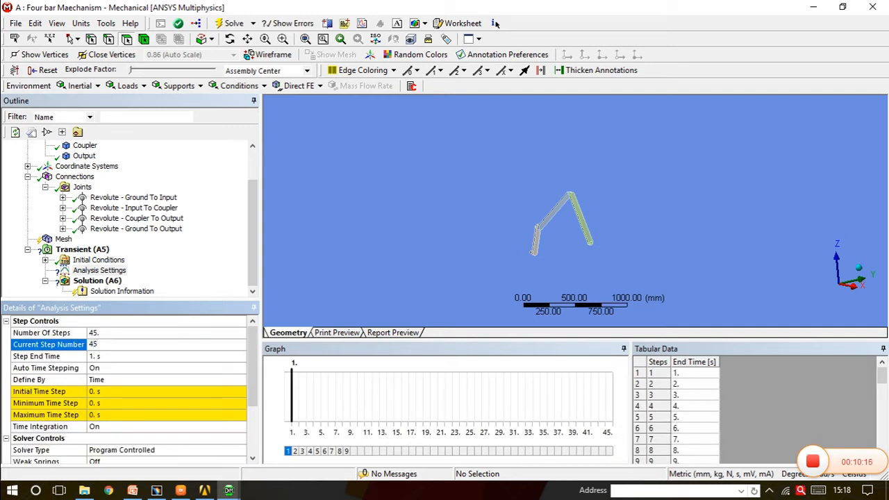
{"action": "key", "text": "Return"}
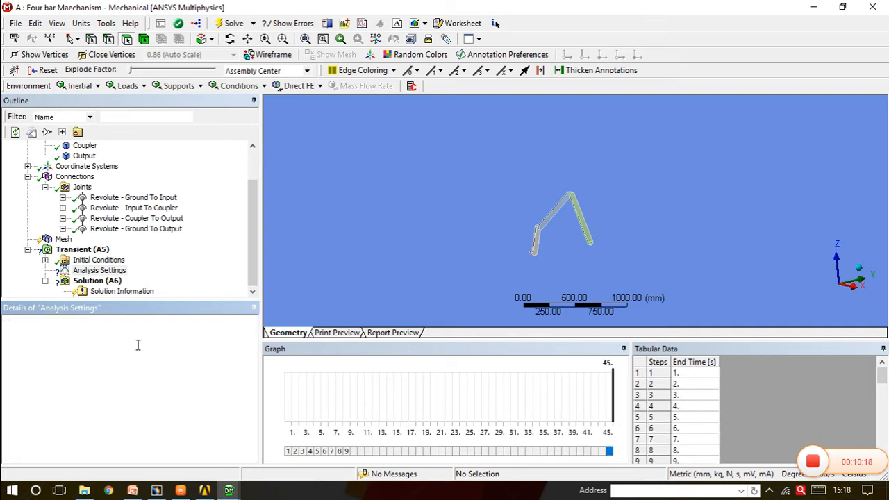
Select all load steps and set their initial, minimum and maximum time steps to 0.5 s
{"action": "left_click", "coordinate": [716, 397]}
{"action": "right_click", "coordinate": [716, 398]}
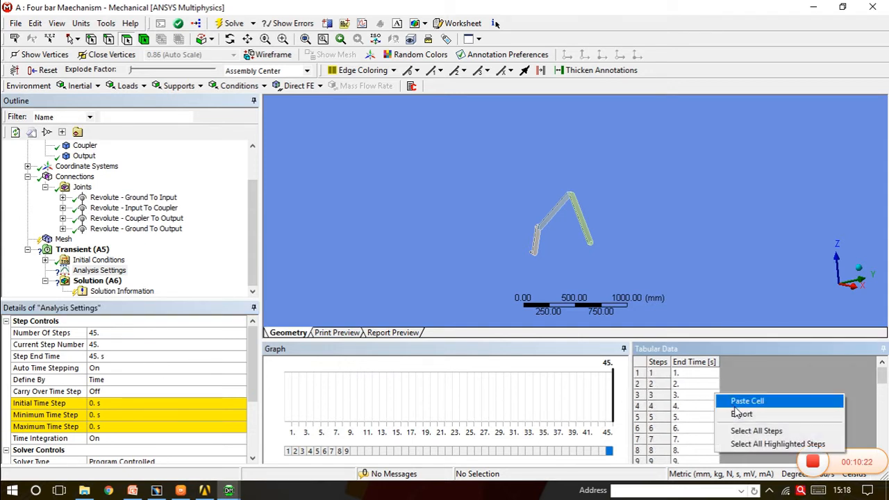
{"action": "left_click", "coordinate": [747, 432]}
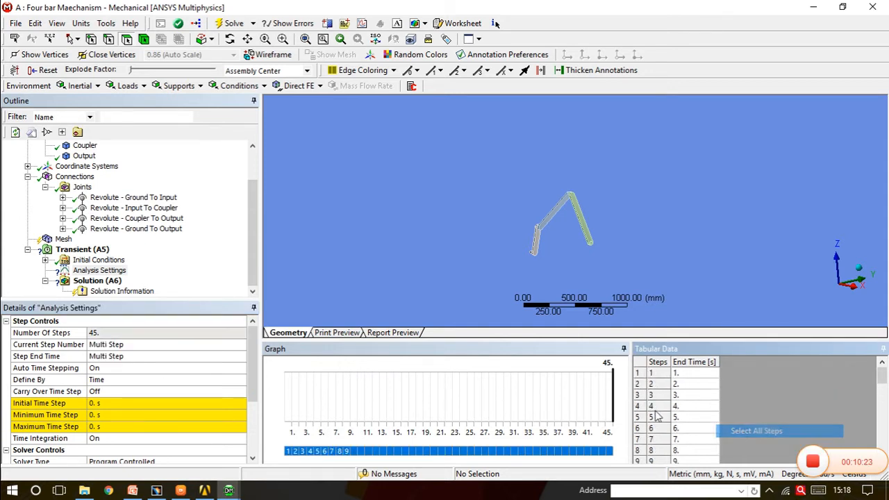
{"action": "left_click", "coordinate": [101, 404]}
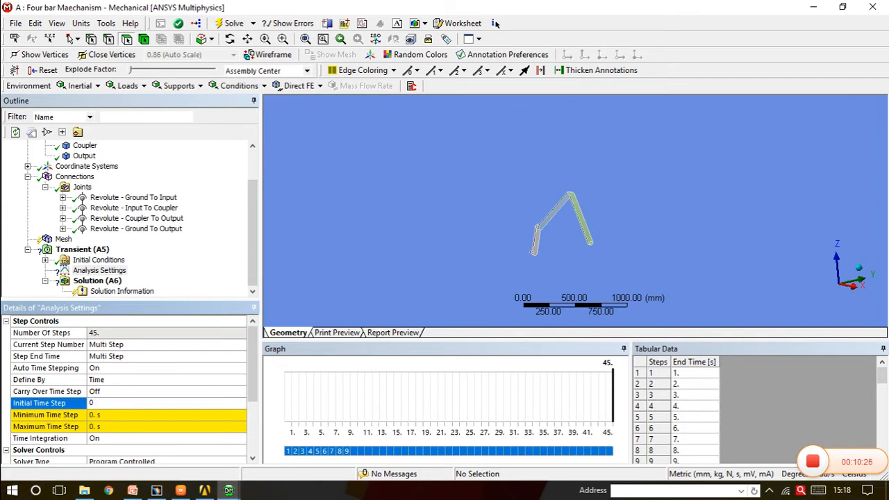
{"action": "left_click", "coordinate": [98, 415]}
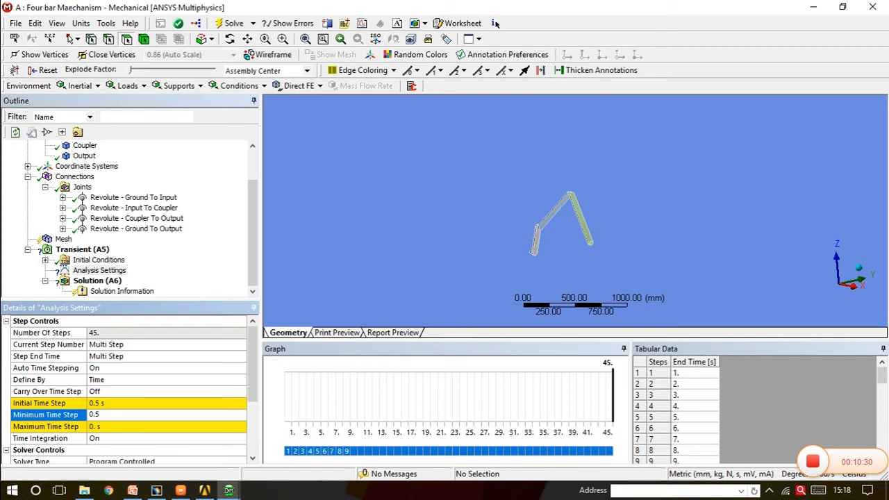
{"action": "left_click", "coordinate": [99, 427]}
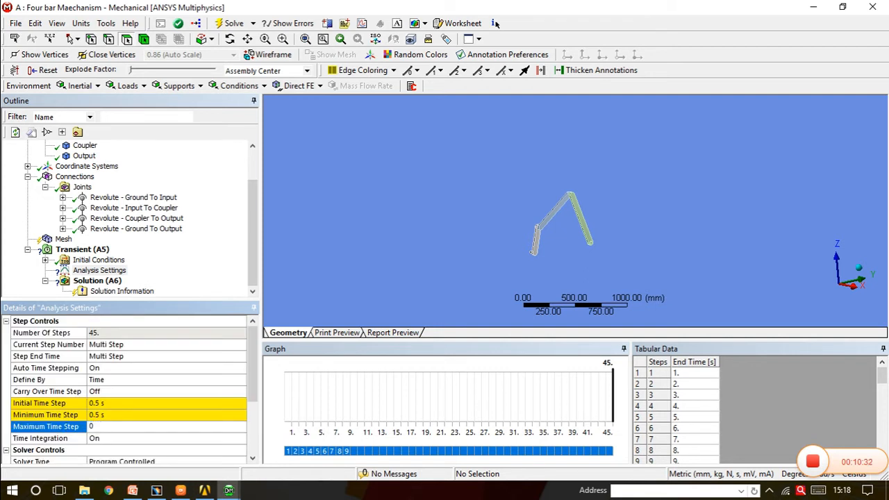
{"action": "type", "text": "0.5"}
{"action": "key", "text": "Return"}
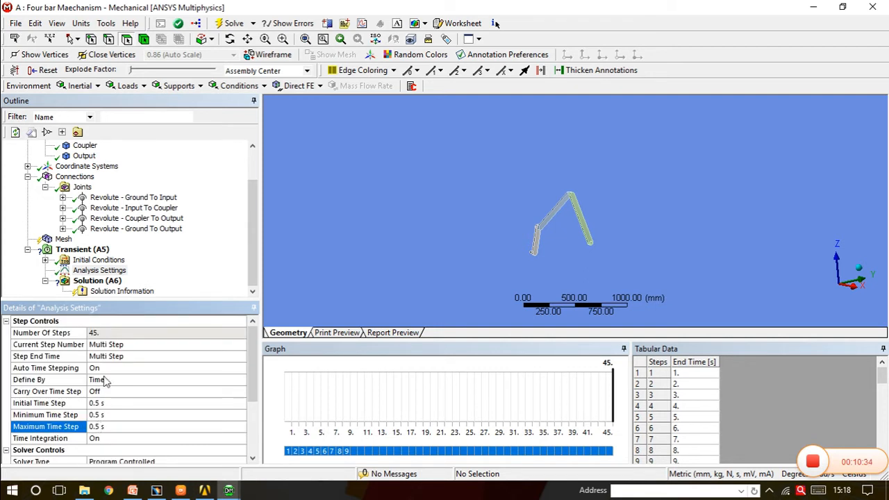
{"action": "left_click", "coordinate": [206, 243]}
{"action": "left_click", "coordinate": [81, 272]}
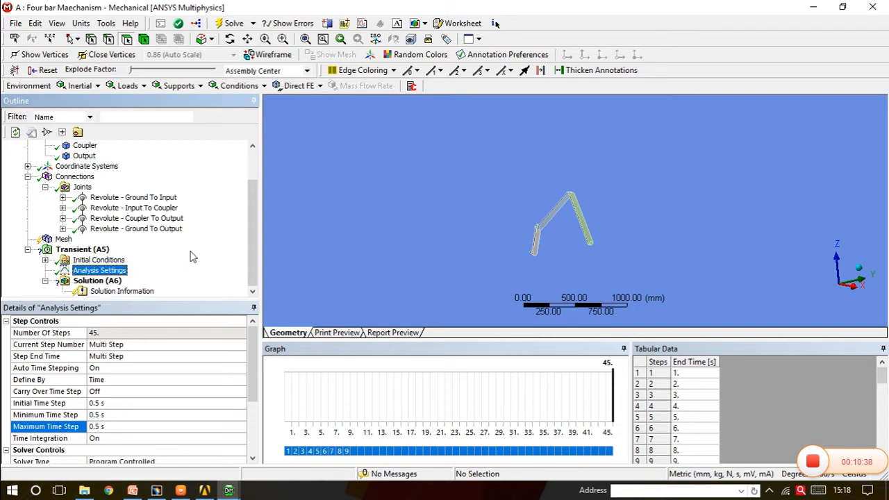
Select all four revolute joints together and set their mobile behavior to Deformable
{"action": "left_click", "coordinate": [159, 200]}
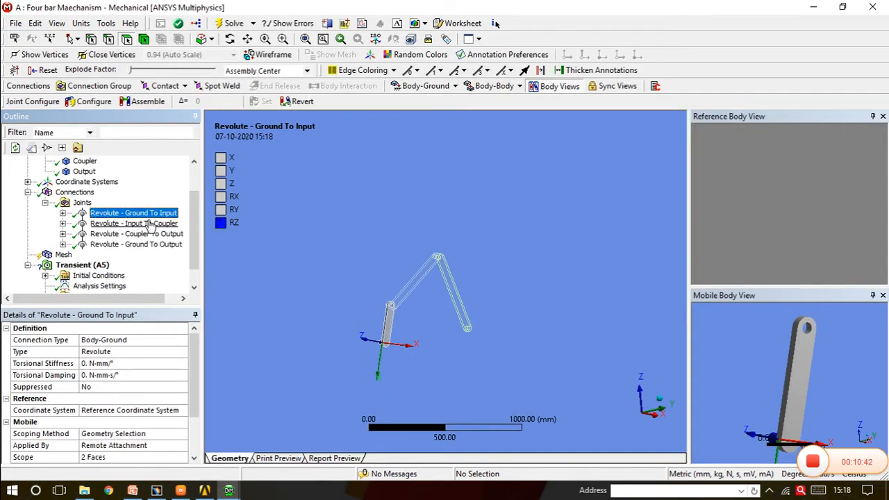
{"action": "left_click", "coordinate": [149, 223]}
{"action": "left_click", "coordinate": [147, 234]}
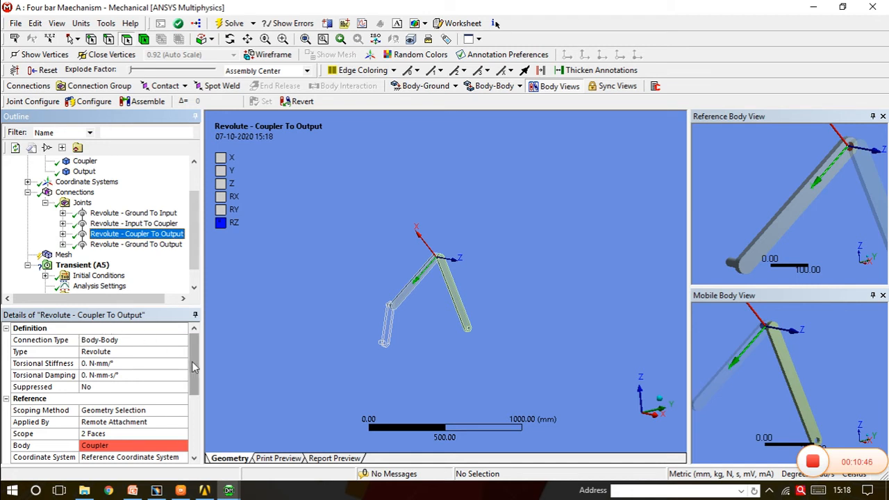
{"action": "left_click_drag", "start_coordinate": [194, 368], "coordinate": [200, 445]}
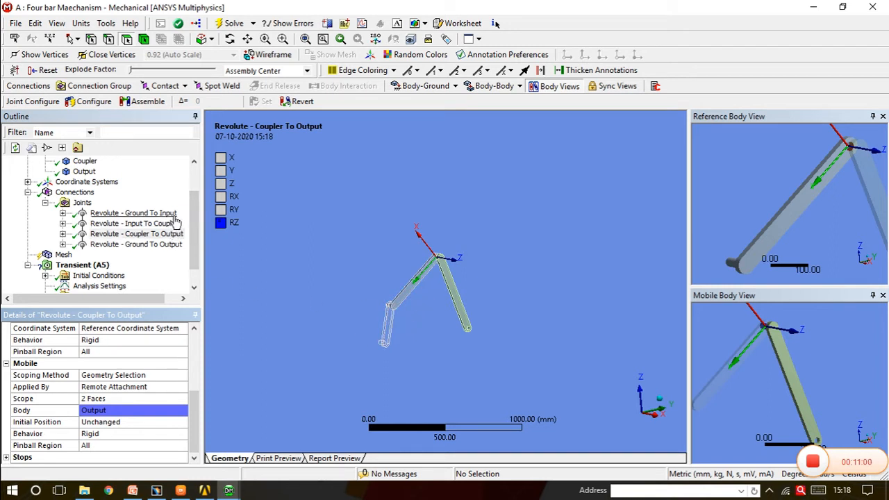
{"action": "left_click", "coordinate": [165, 214]}
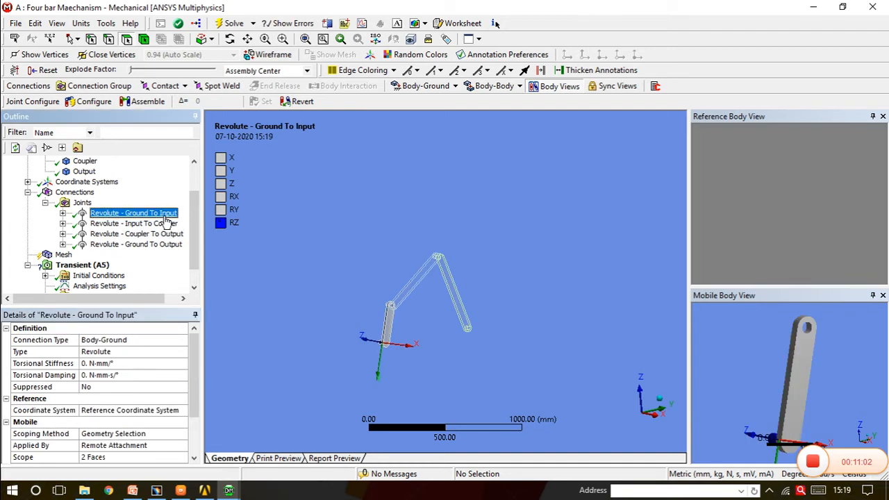
{"action": "left_click", "coordinate": [163, 224], "text": "ctrl"}
{"action": "left_click", "coordinate": [161, 235], "text": "ctrl"}
{"action": "left_click", "coordinate": [160, 244], "text": "ctrl"}
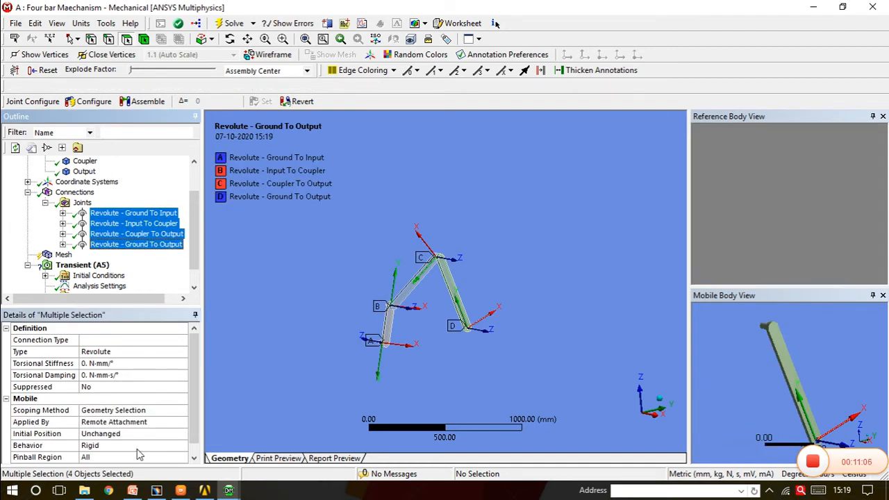
{"action": "left_click", "coordinate": [139, 446]}
{"action": "left_click", "coordinate": [183, 445]}
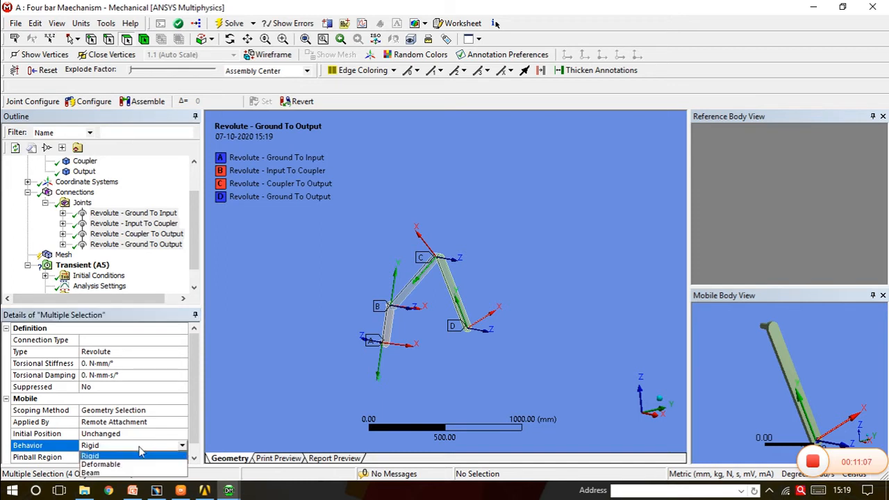
{"action": "left_click", "coordinate": [104, 464]}
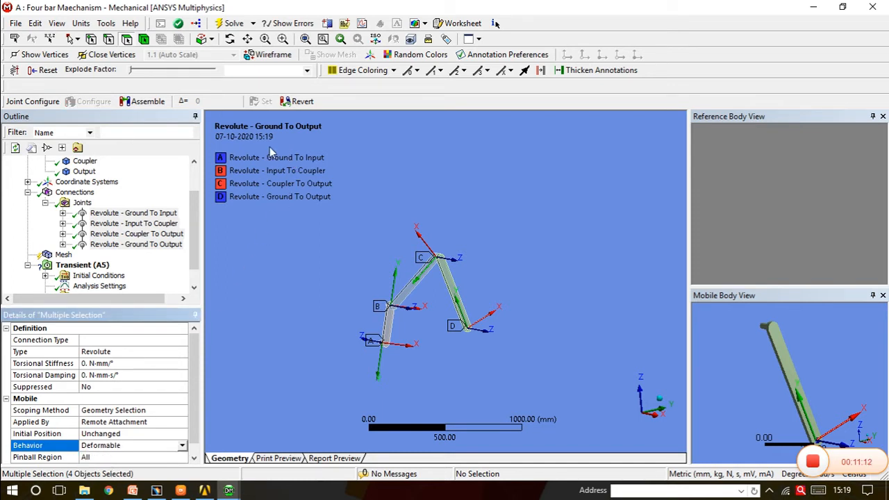
Insert a Joint Load under the transient analysis and assign it to the Revolute - Ground To Input joint
{"action": "middle_click_drag", "start_coordinate": [410, 311], "coordinate": [469, 309]}
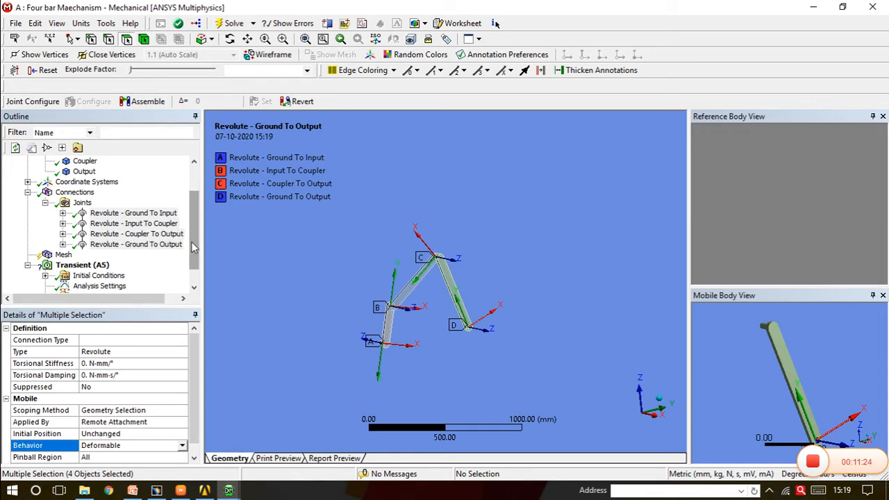
{"action": "left_click", "coordinate": [82, 265]}
{"action": "right_click", "coordinate": [88, 245]}
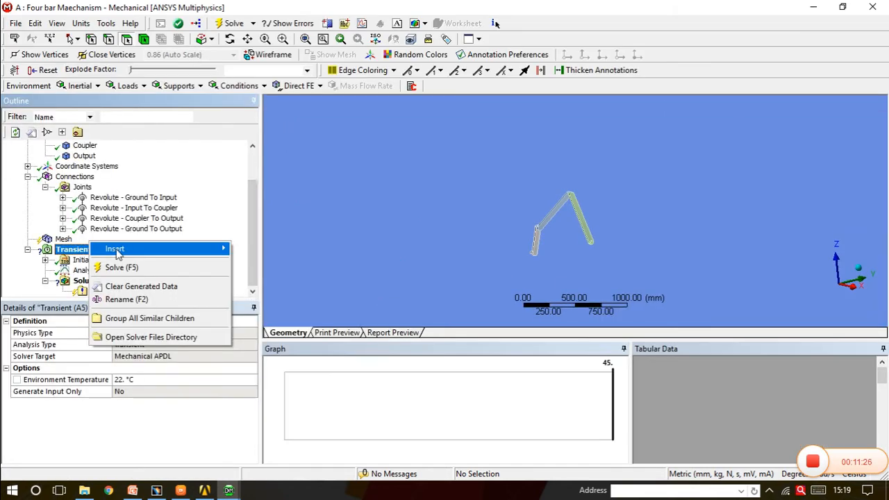
{"action": "mouse_move", "coordinate": [162, 254]}
{"action": "left_click", "coordinate": [261, 259]}
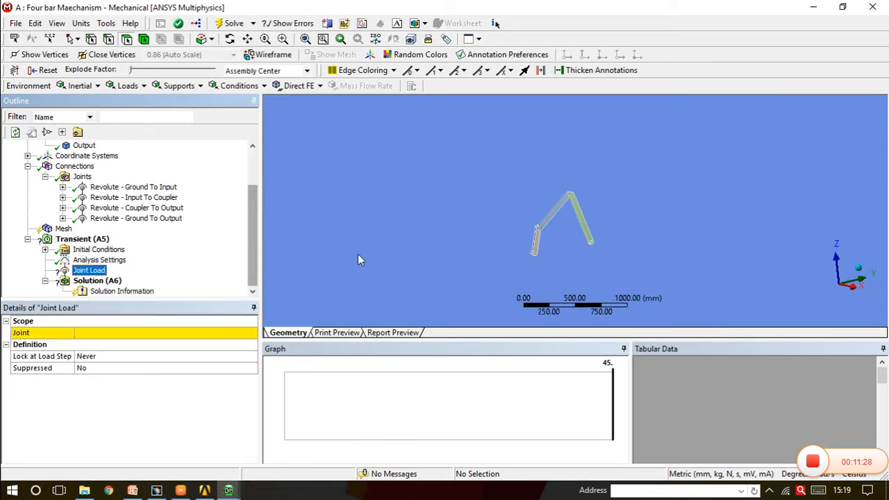
{"action": "middle_click_drag", "start_coordinate": [590, 261], "coordinate": [388, 292]}
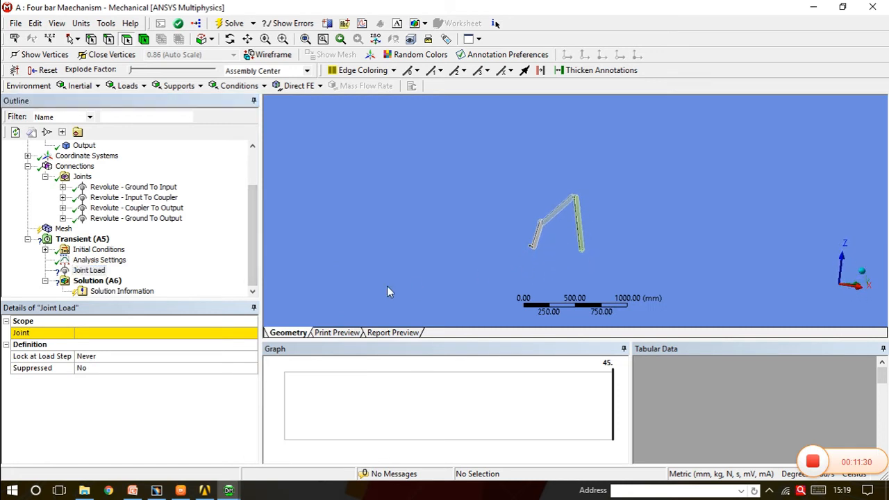
{"action": "left_click", "coordinate": [170, 334]}
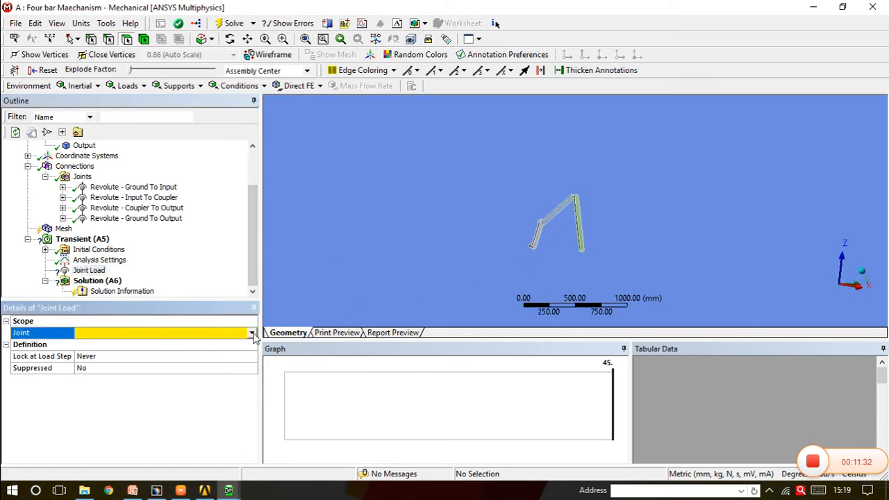
{"action": "left_click", "coordinate": [251, 334]}
{"action": "left_click", "coordinate": [175, 343]}
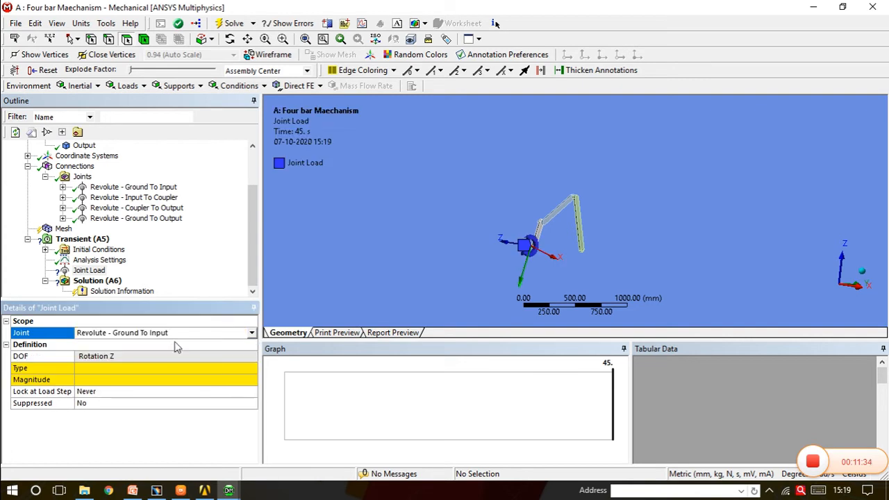
Set the joint load's type to Rotation and enter a rotation of 1° at 1 s
{"action": "middle_click_drag", "start_coordinate": [535, 237], "coordinate": [507, 248]}
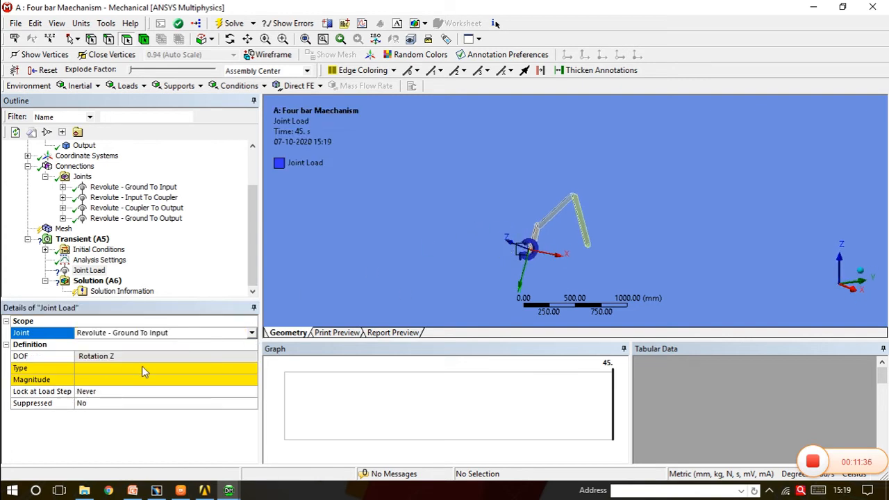
{"action": "left_click", "coordinate": [201, 370]}
{"action": "left_click", "coordinate": [251, 368]}
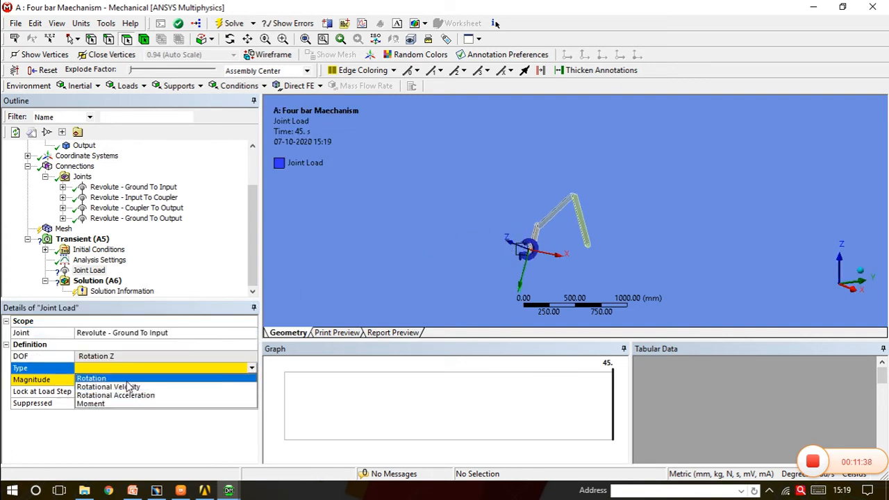
{"action": "left_click", "coordinate": [127, 380]}
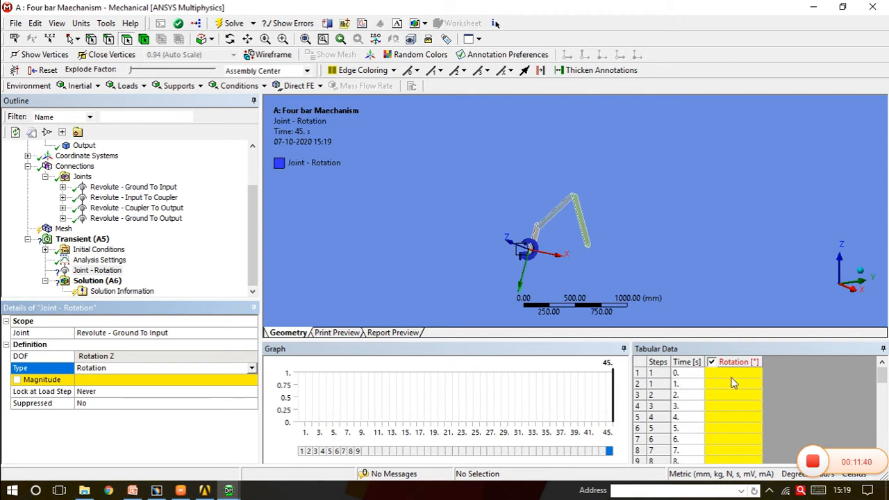
{"action": "left_click", "coordinate": [730, 384]}
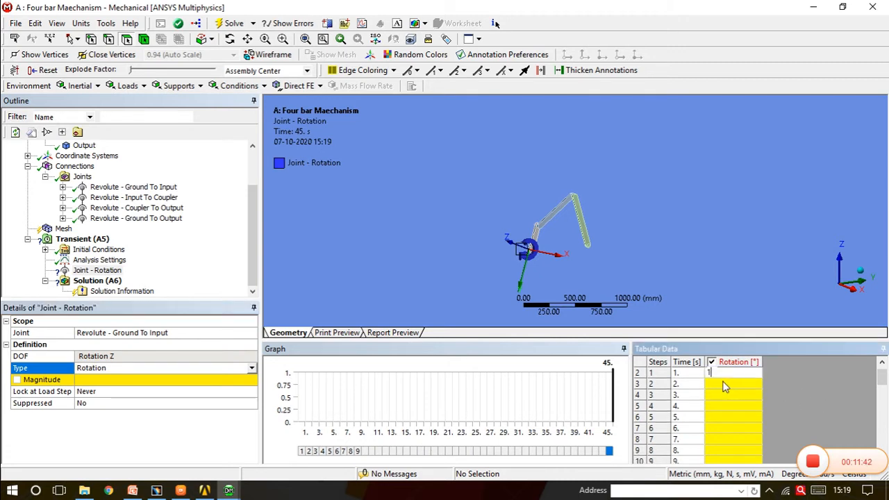
{"action": "type", "text": "1"}
{"action": "key", "text": "Return"}
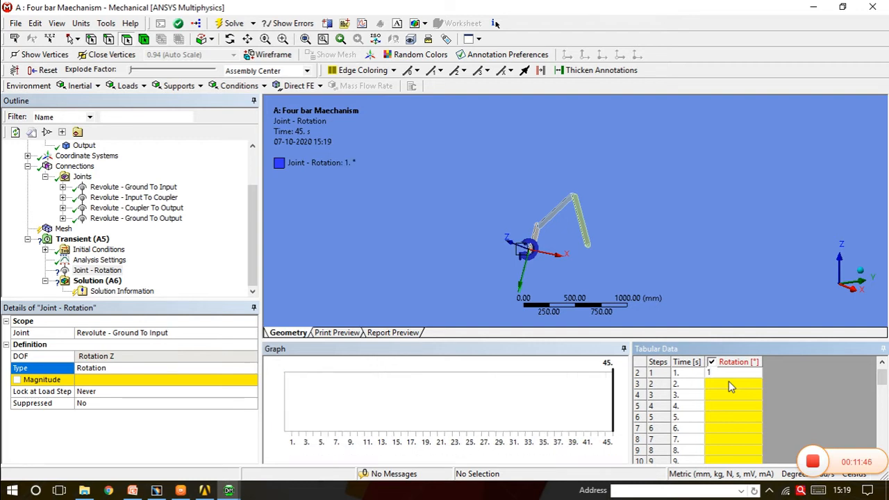
Set the joint rotation at the final time of 45 s to 360°
{"action": "scroll", "coordinate": [730, 390], "scroll_direction": "down", "scroll_amount": 12}
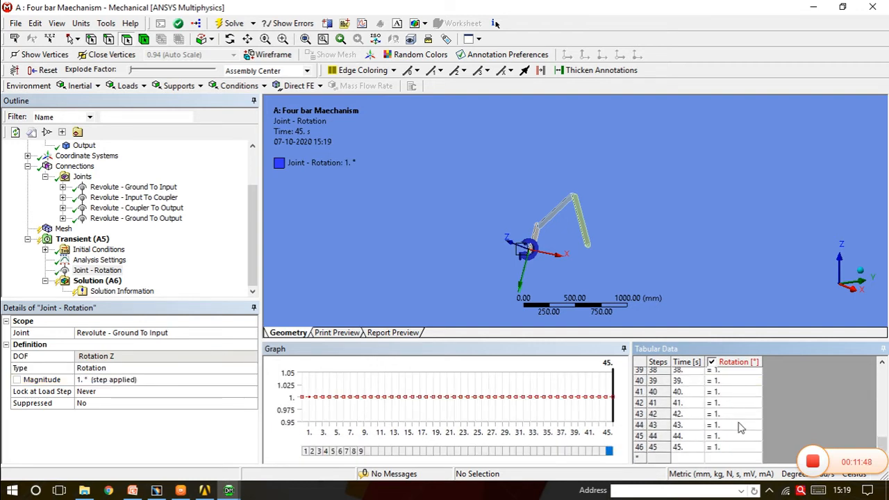
{"action": "left_click", "coordinate": [727, 448]}
{"action": "type", "text": "360"}
{"action": "key", "text": "Return"}
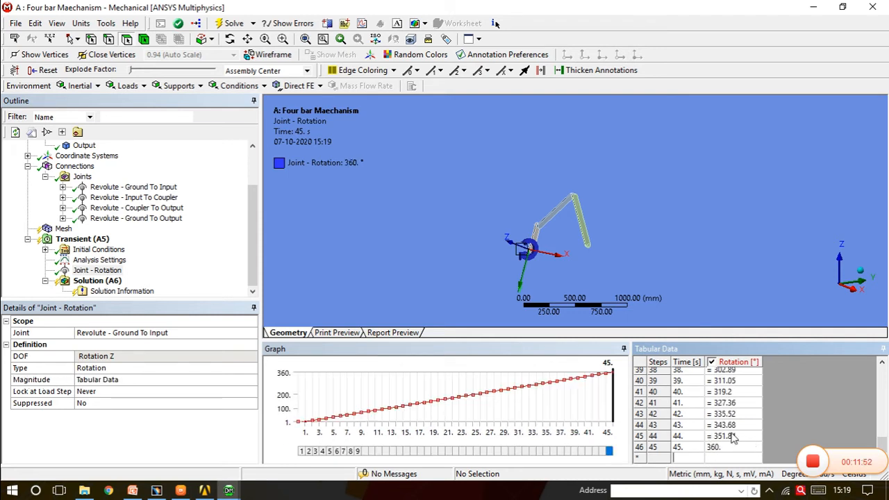
{"action": "scroll", "coordinate": [726, 431], "scroll_direction": "up", "scroll_amount": 11}
{"action": "scroll", "coordinate": [723, 427], "scroll_direction": "up", "scroll_amount": 2}
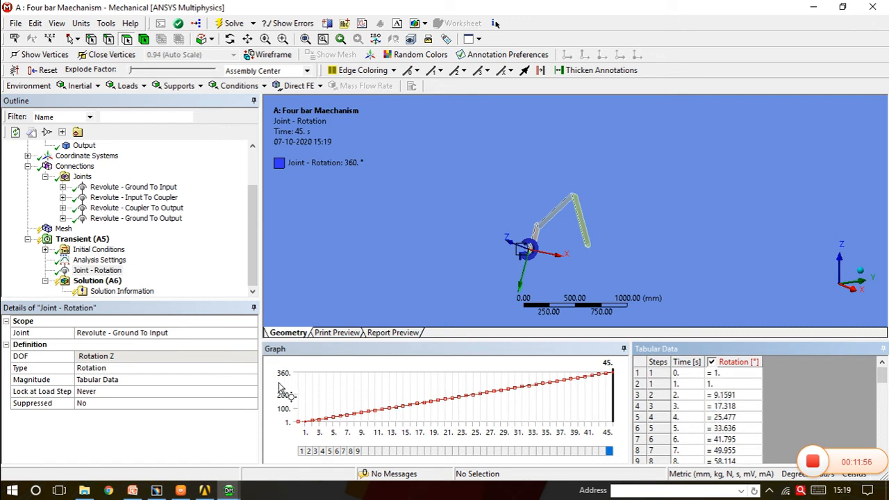
Solve the transient analysis
{"action": "right_click", "coordinate": [91, 241]}
{"action": "mouse_move", "coordinate": [148, 251]}
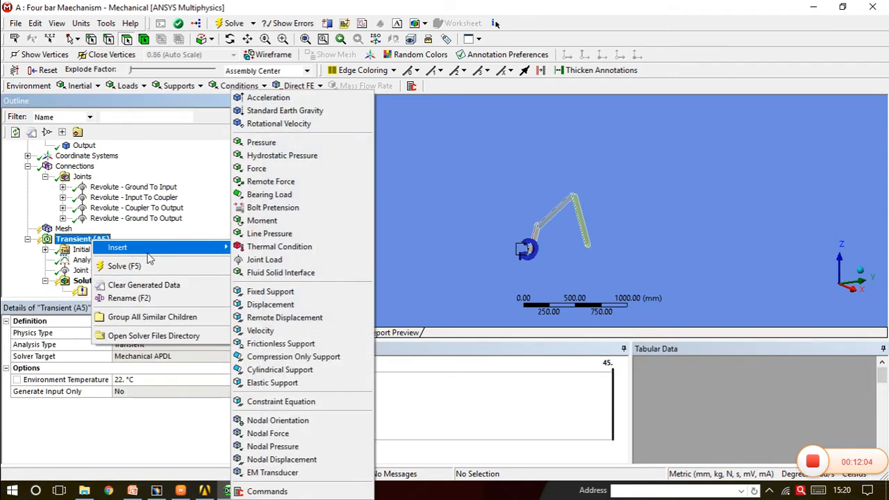
{"action": "left_click", "coordinate": [146, 267]}
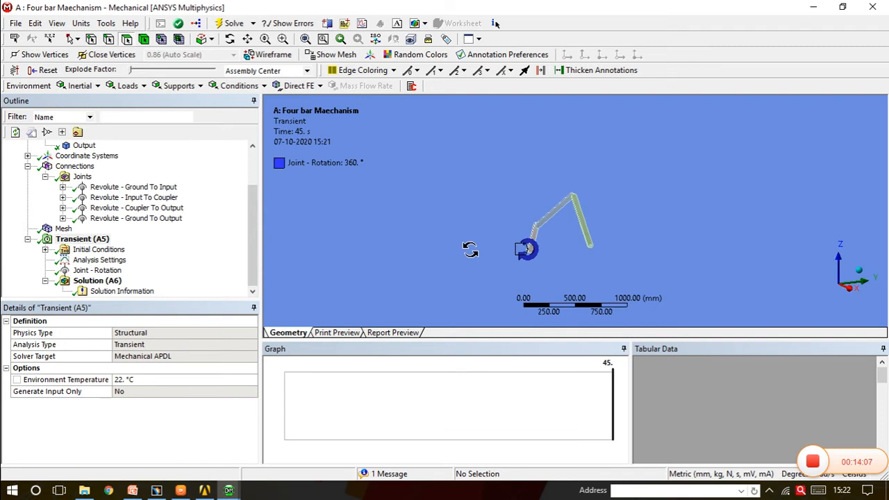
Add a Total Deformation result to the solution
{"action": "right_click", "coordinate": [116, 286]}
{"action": "mouse_move", "coordinate": [249, 291]}
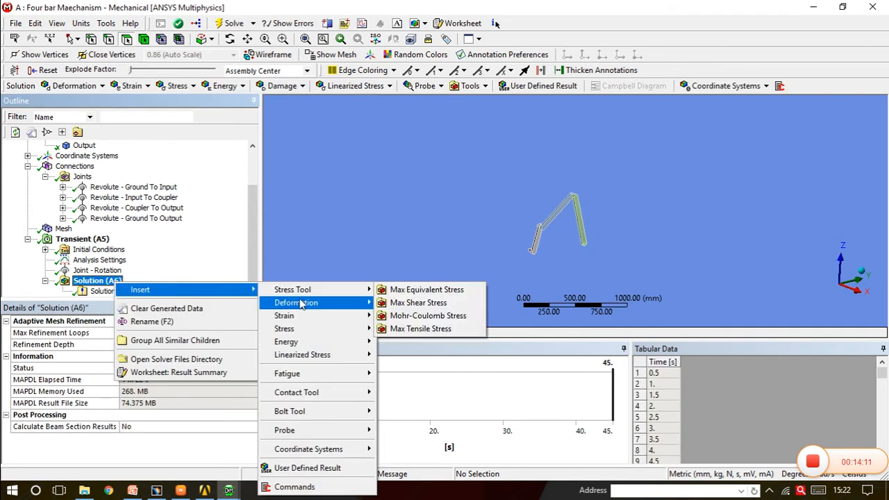
{"action": "mouse_move", "coordinate": [349, 305]}
{"action": "left_click", "coordinate": [393, 303]}
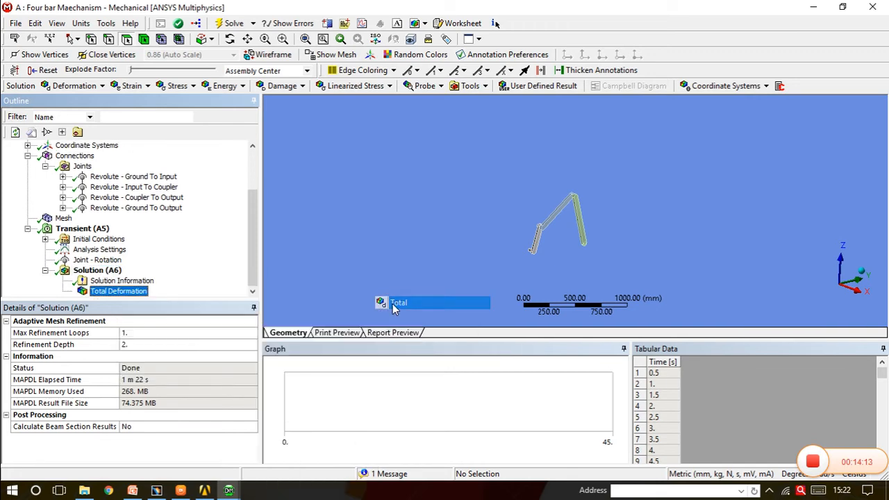
Add equivalent (von-Mises) stress and equivalent (von-Mises) strain results to the solution
{"action": "right_click", "coordinate": [106, 271]}
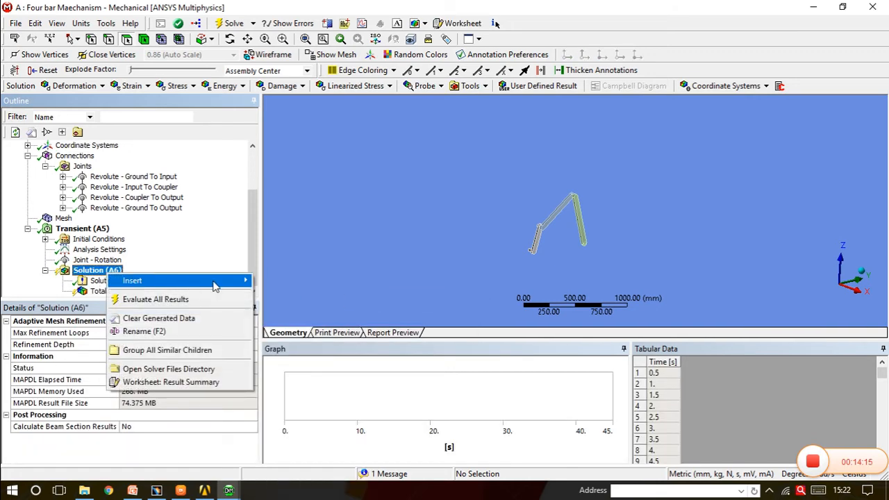
{"action": "mouse_move", "coordinate": [215, 282]}
{"action": "mouse_move", "coordinate": [288, 317]}
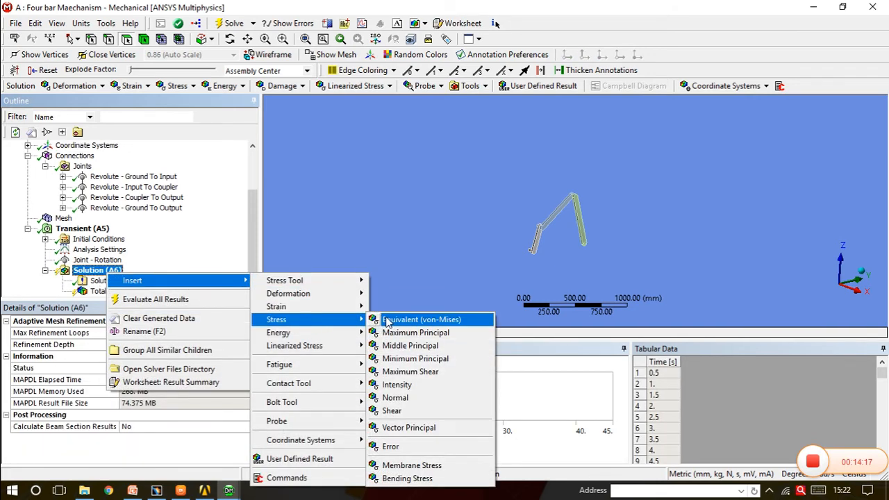
{"action": "left_click", "coordinate": [385, 317]}
{"action": "right_click", "coordinate": [109, 262]}
{"action": "mouse_move", "coordinate": [214, 271]}
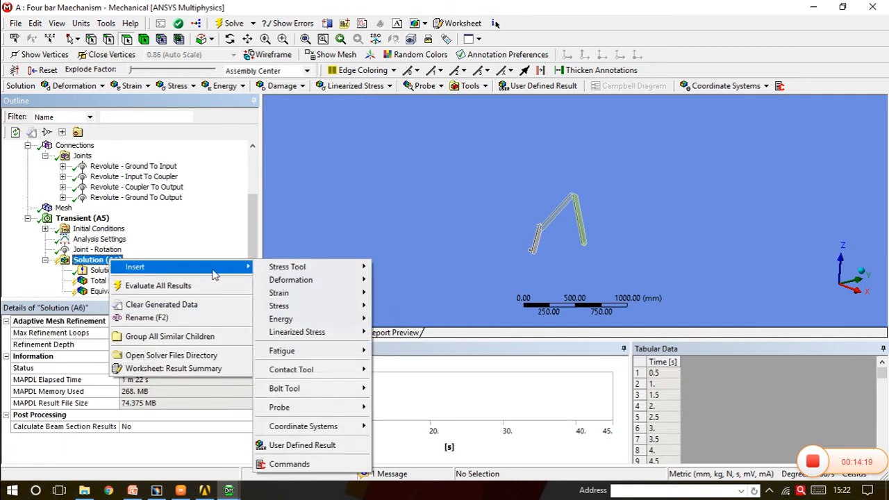
{"action": "mouse_move", "coordinate": [311, 295]}
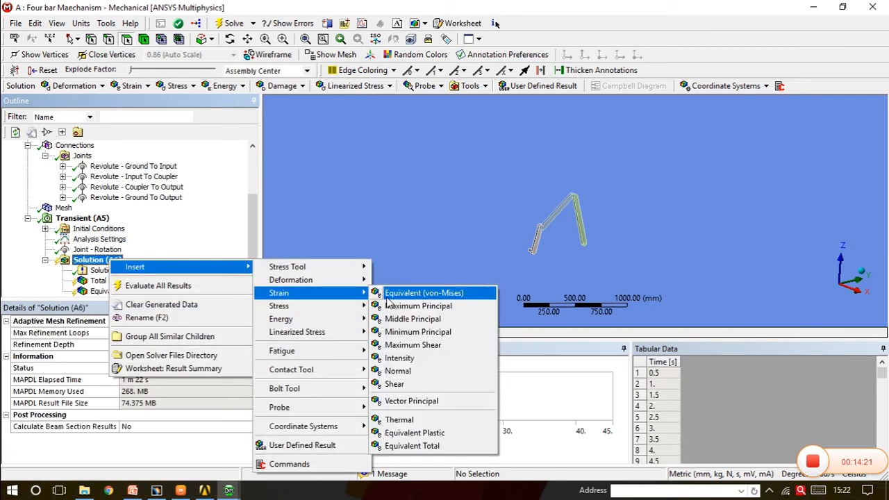
{"action": "left_click", "coordinate": [398, 297]}
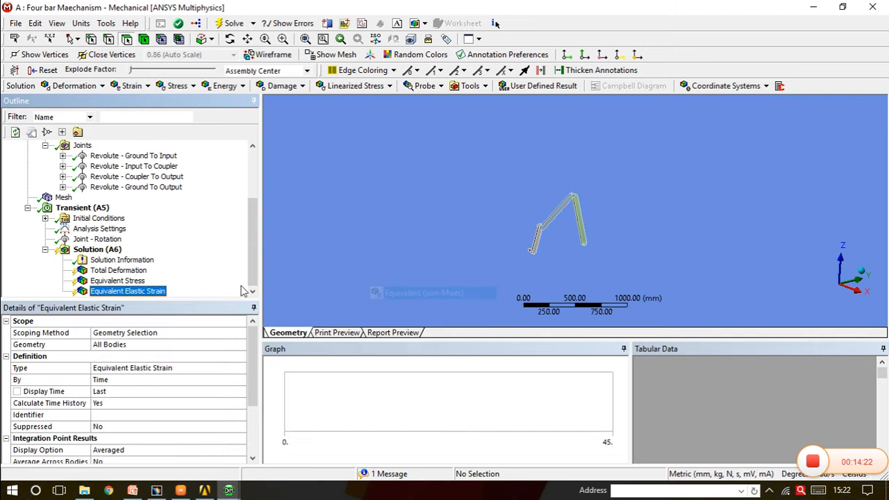
Add Total Acceleration and Directional Velocity results to the solution
{"action": "right_click", "coordinate": [114, 250]}
{"action": "mouse_move", "coordinate": [237, 263]}
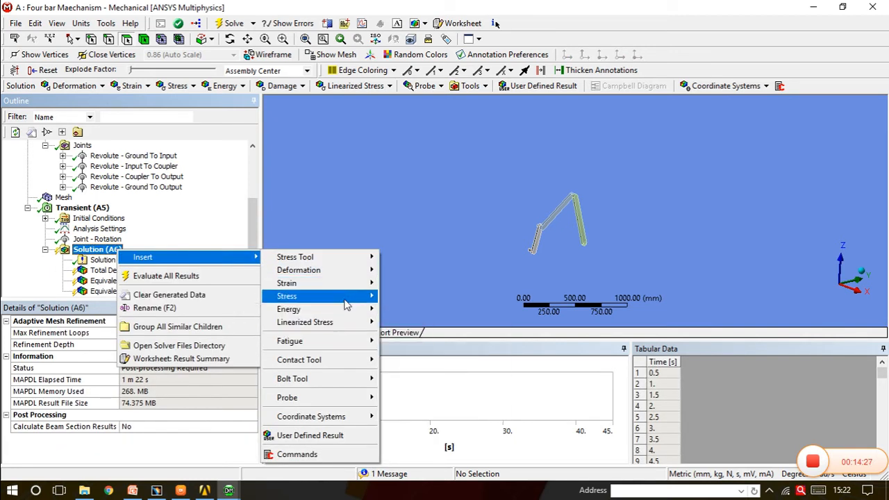
{"action": "mouse_move", "coordinate": [357, 271]}
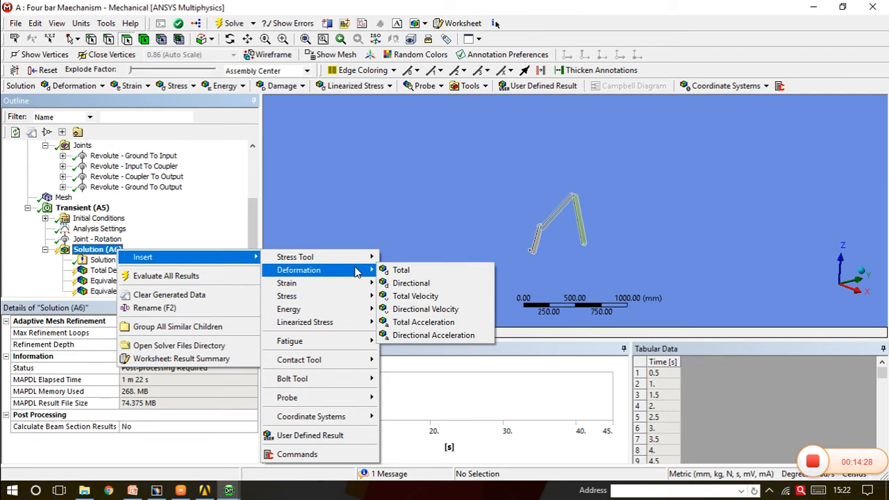
{"action": "left_click", "coordinate": [403, 327]}
{"action": "right_click", "coordinate": [116, 239]}
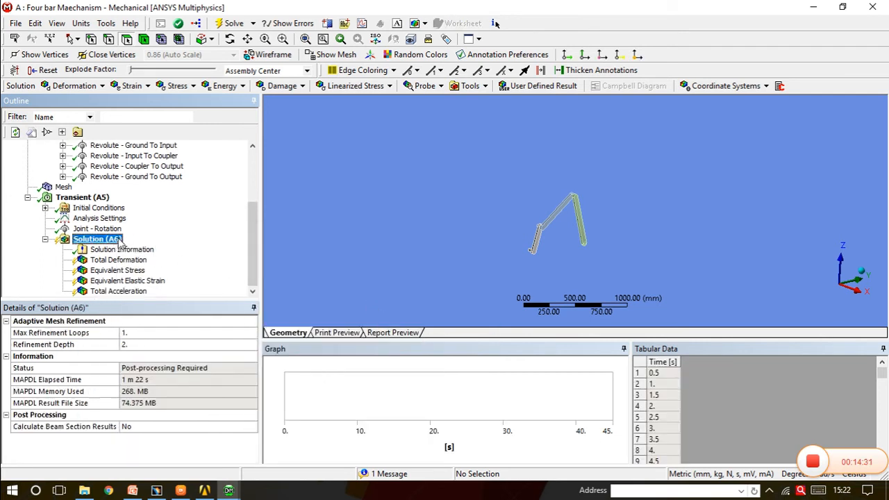
{"action": "mouse_move", "coordinate": [239, 248]}
{"action": "mouse_move", "coordinate": [357, 285]}
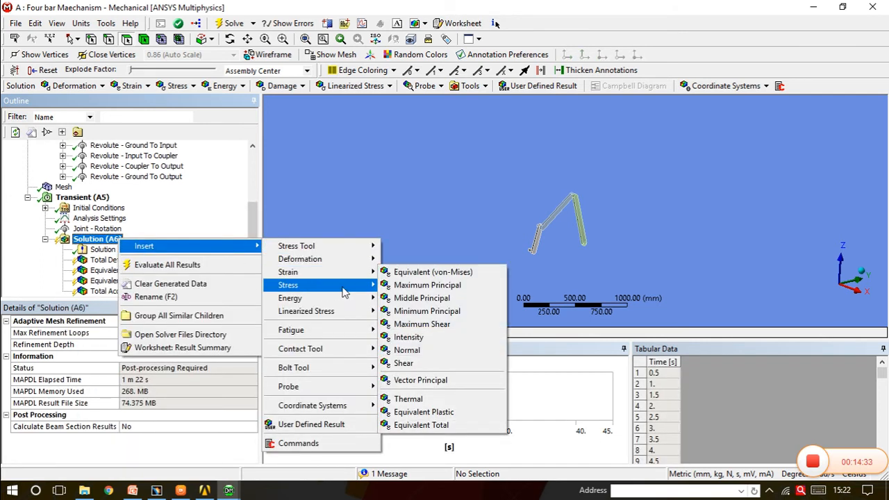
{"action": "mouse_move", "coordinate": [371, 263]}
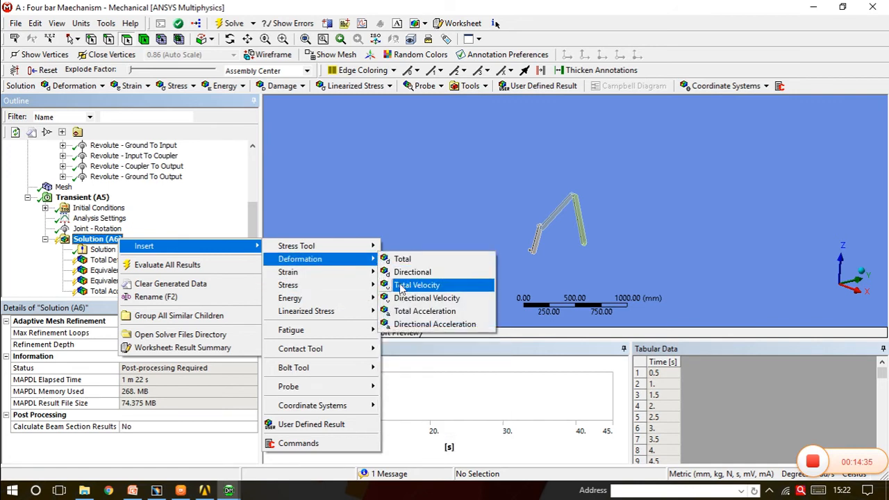
{"action": "left_click", "coordinate": [408, 300]}
Add a Joint probe to the solution with Revolute - Ground To Input as its boundary condition
{"action": "right_click", "coordinate": [115, 229]}
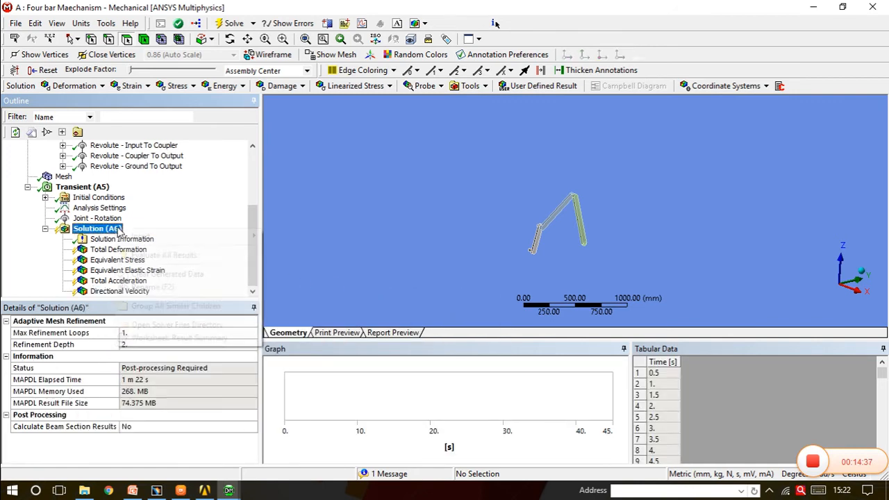
{"action": "mouse_move", "coordinate": [209, 238]}
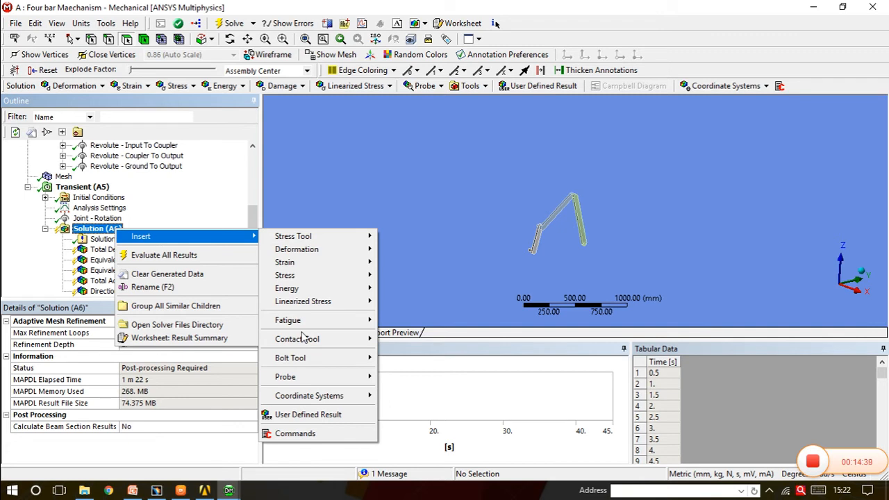
{"action": "mouse_move", "coordinate": [343, 380]}
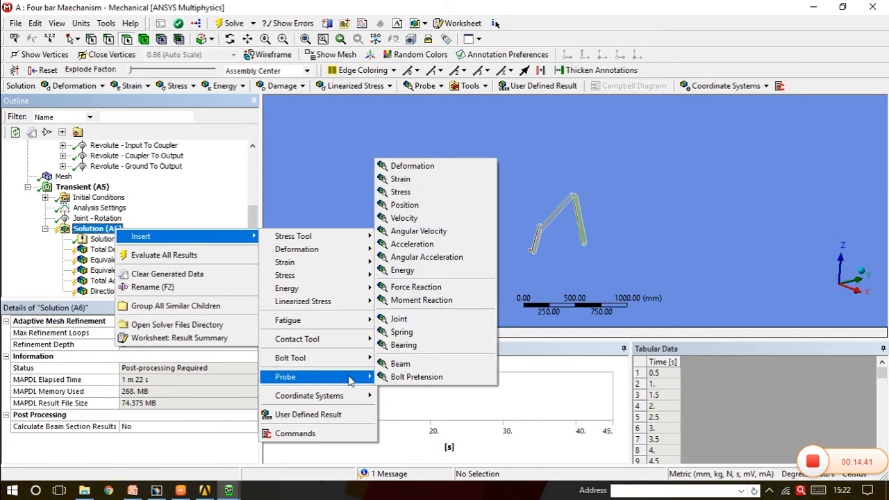
{"action": "left_click", "coordinate": [401, 320]}
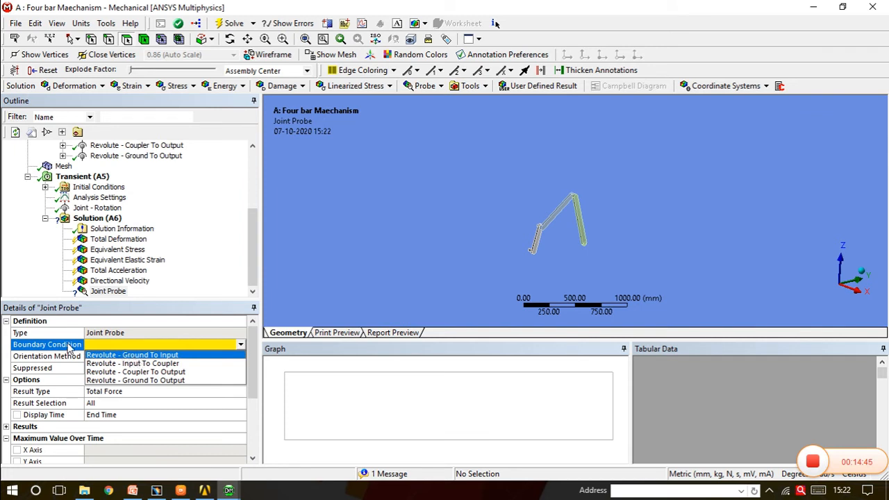
{"action": "left_click", "coordinate": [124, 356]}
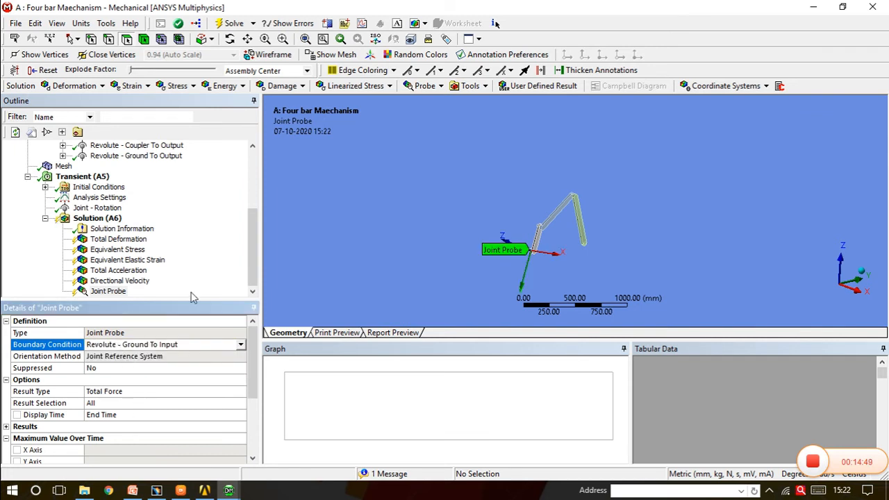
Run the solve to evaluate all the added results and inspect the joint probe on the mechanism
{"action": "middle_click_drag", "start_coordinate": [521, 271], "coordinate": [487, 275]}
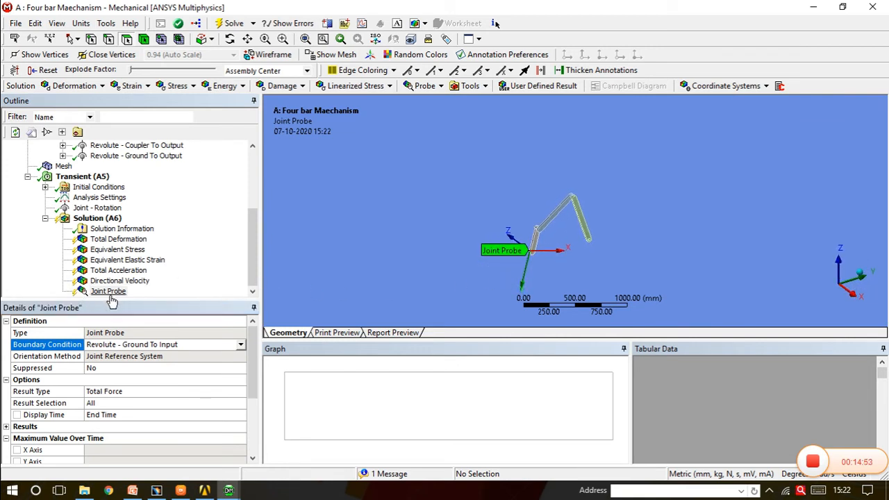
{"action": "left_click", "coordinate": [231, 24]}
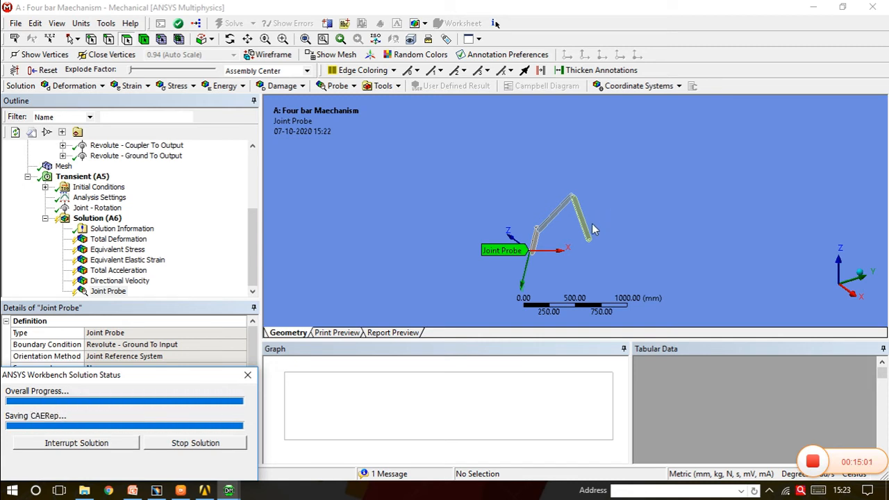
{"action": "left_click_drag", "start_coordinate": [566, 238], "coordinate": [561, 218]}
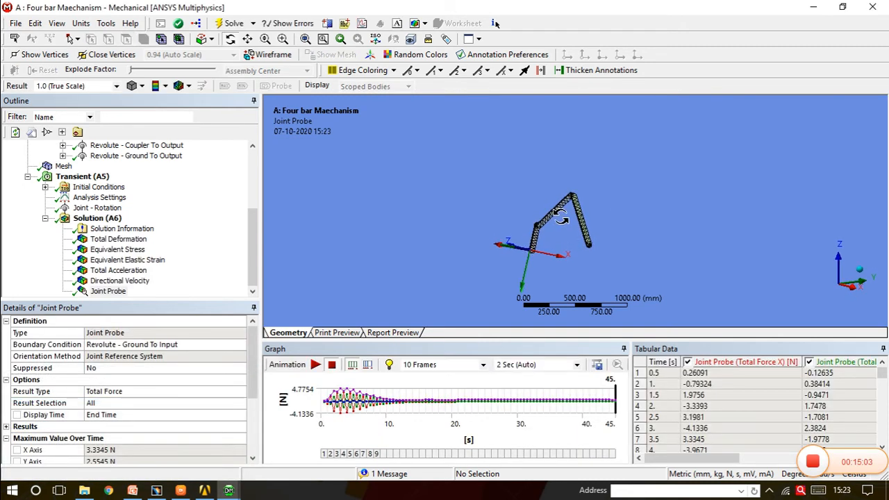
{"action": "scroll", "coordinate": [561, 217], "scroll_direction": "up", "scroll_amount": 3}
{"action": "middle_click_drag", "start_coordinate": [561, 216], "coordinate": [560, 225]}
{"action": "scroll", "coordinate": [560, 225], "scroll_direction": "down", "scroll_amount": 2}
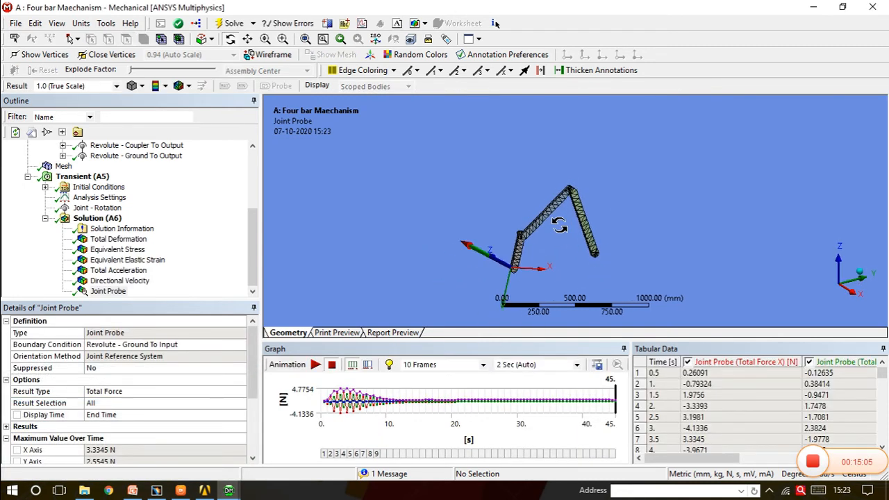
{"action": "middle_click_drag", "start_coordinate": [553, 231], "coordinate": [560, 188]}
{"action": "scroll", "coordinate": [560, 182], "scroll_direction": "up", "scroll_amount": 2}
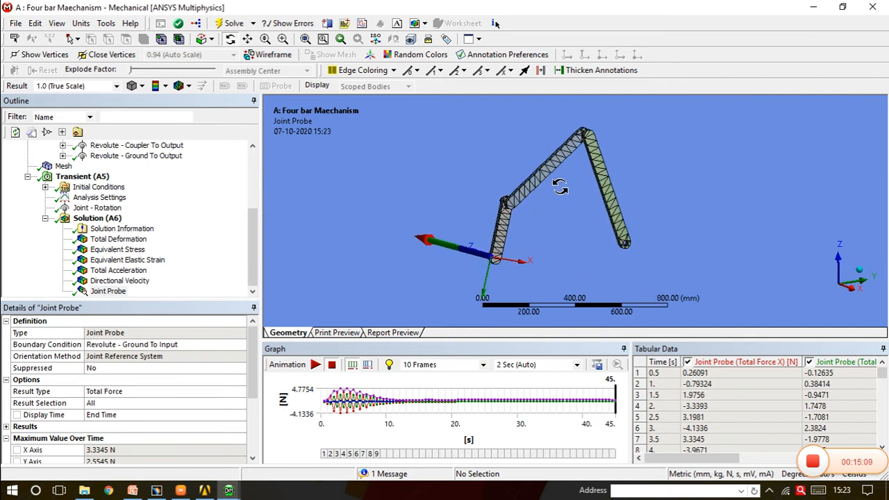
Play the Total Deformation animation and examine its minimum and maximum values through all time points up to 45 s
{"action": "left_click", "coordinate": [120, 240]}
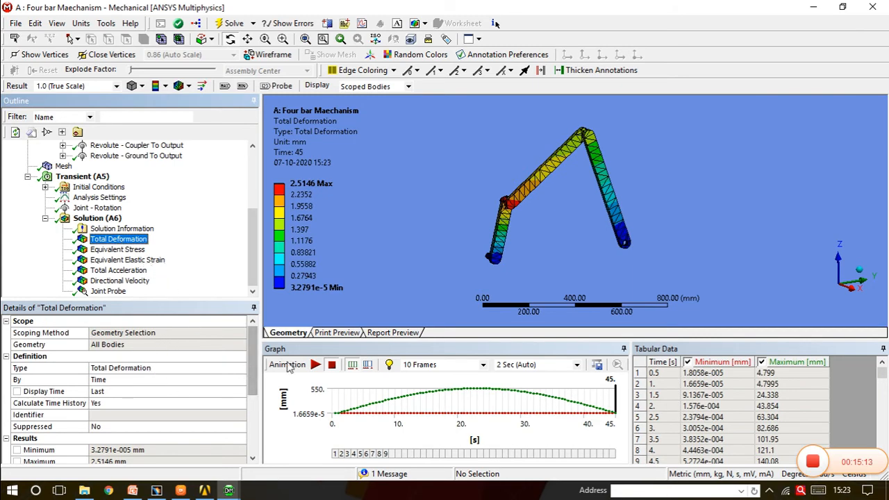
{"action": "left_click", "coordinate": [316, 366]}
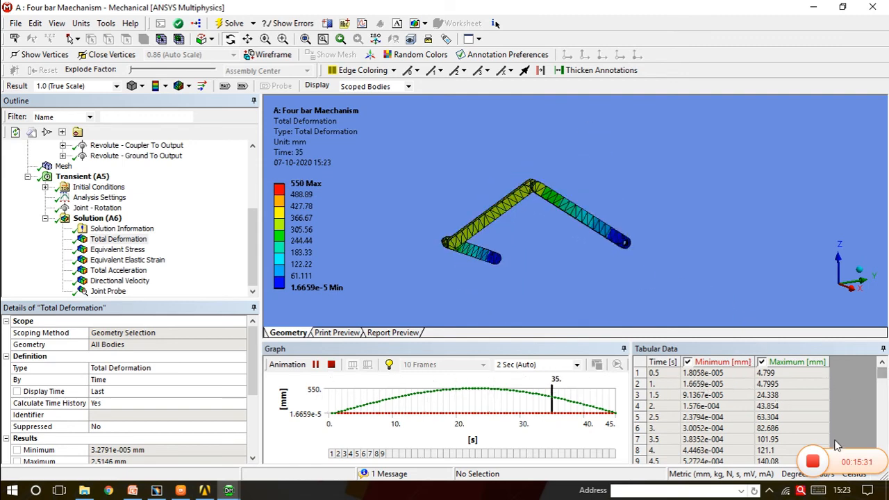
{"action": "left_click_drag", "start_coordinate": [836, 449], "coordinate": [834, 23]}
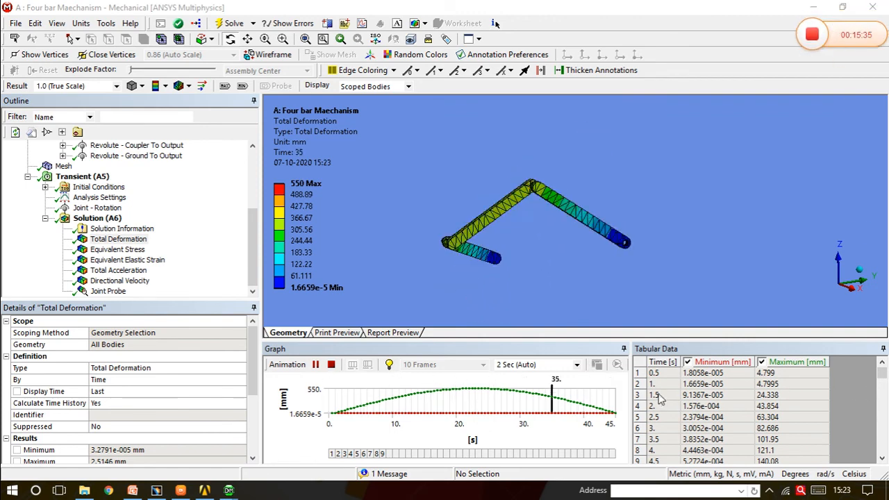
{"action": "scroll", "coordinate": [693, 402], "scroll_direction": "down", "scroll_amount": 3}
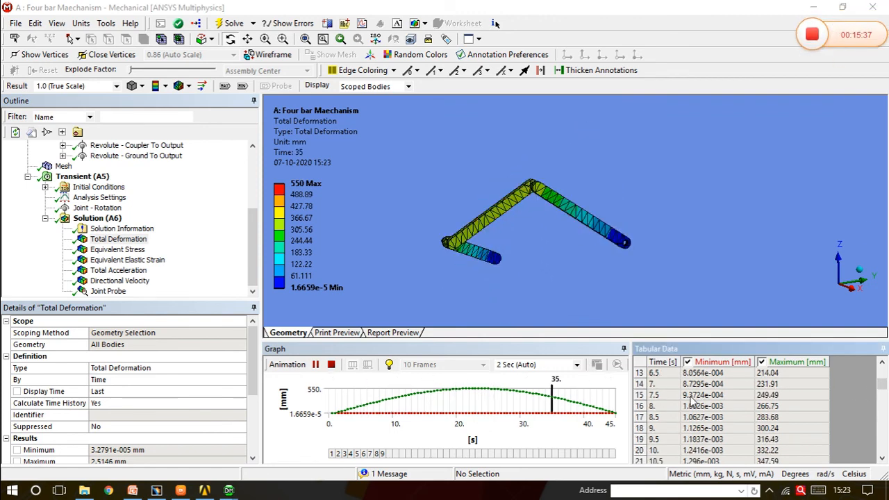
{"action": "scroll", "coordinate": [693, 401], "scroll_direction": "down", "scroll_amount": 6}
{"action": "scroll", "coordinate": [693, 401], "scroll_direction": "down", "scroll_amount": 10}
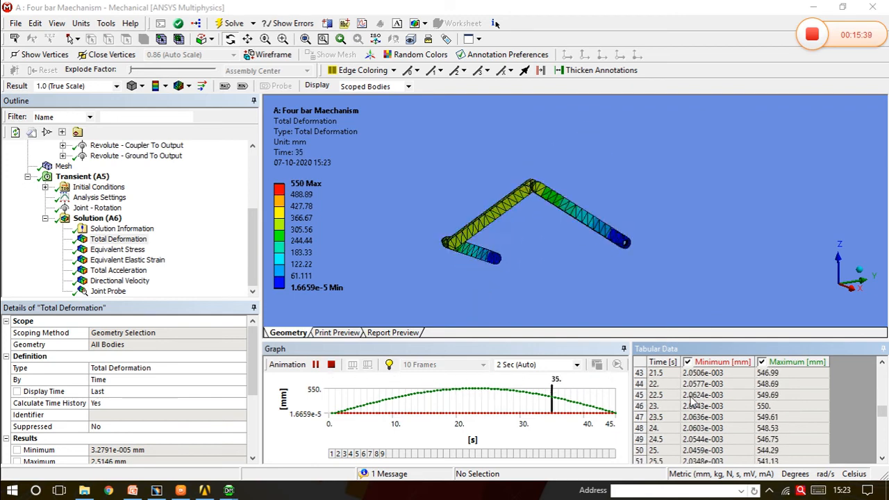
{"action": "scroll", "coordinate": [693, 401], "scroll_direction": "down", "scroll_amount": 8}
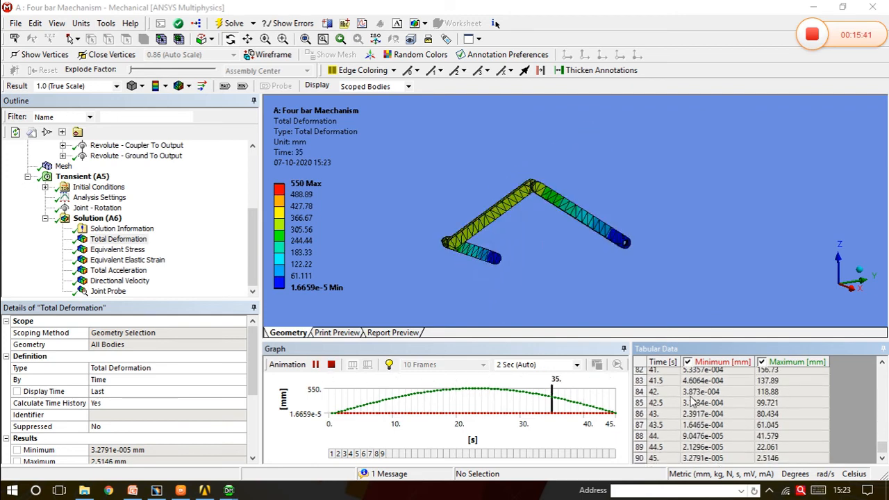
Examine the Equivalent Stress minimum and maximum values over time and play the stress animation
{"action": "left_click", "coordinate": [93, 251]}
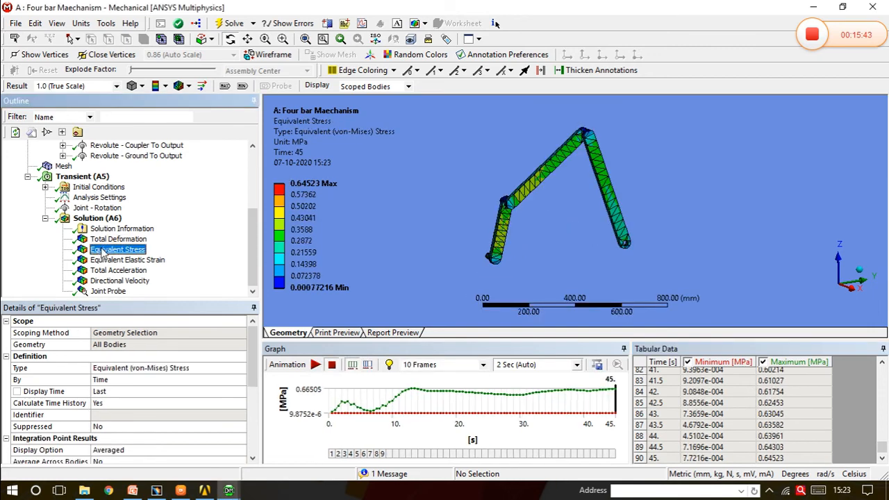
{"action": "left_click", "coordinate": [779, 415]}
{"action": "scroll", "coordinate": [779, 415], "scroll_direction": "up", "scroll_amount": 16}
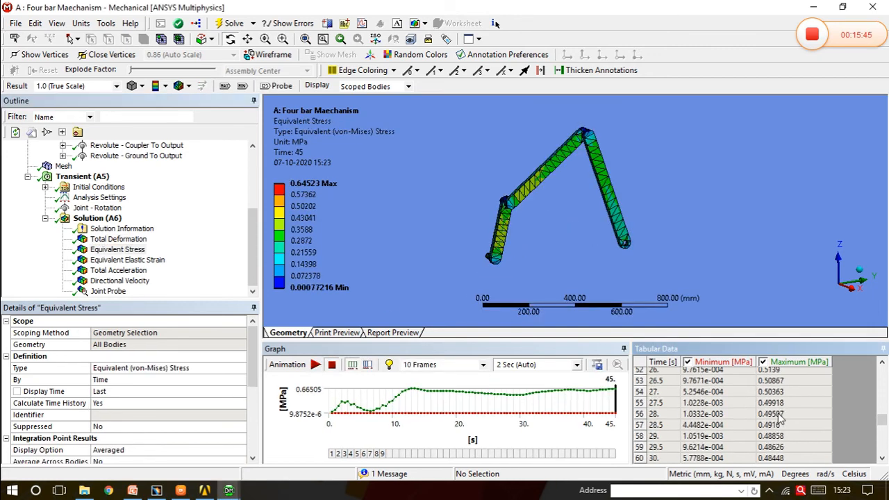
{"action": "scroll", "coordinate": [779, 416], "scroll_direction": "up", "scroll_amount": 6}
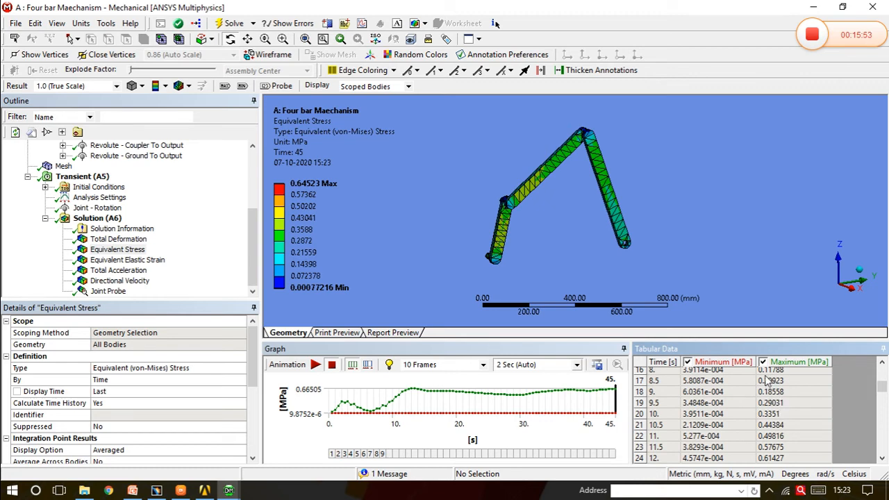
{"action": "scroll", "coordinate": [773, 429], "scroll_direction": "up", "scroll_amount": 5}
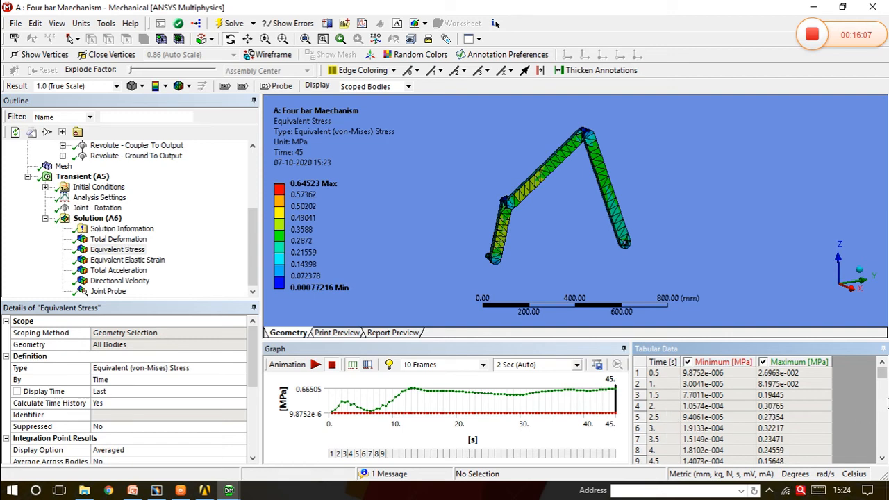
{"action": "mouse_move", "coordinate": [883, 376]}
{"action": "left_mouse_down"}
{"action": "mouse_move", "coordinate": [883, 443]}
{"action": "mouse_move", "coordinate": [883, 373]}
{"action": "left_mouse_up"}
{"action": "scroll", "coordinate": [833, 408], "scroll_direction": "down", "scroll_amount": 3}
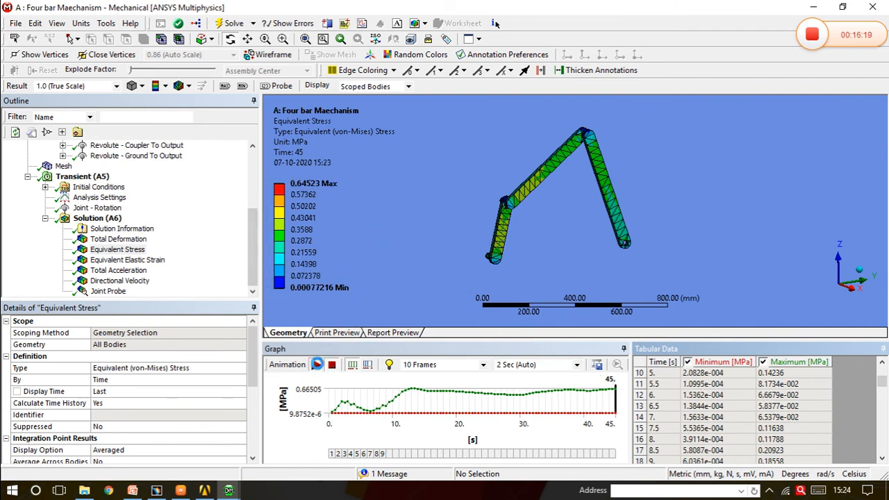
{"action": "left_click", "coordinate": [317, 364]}
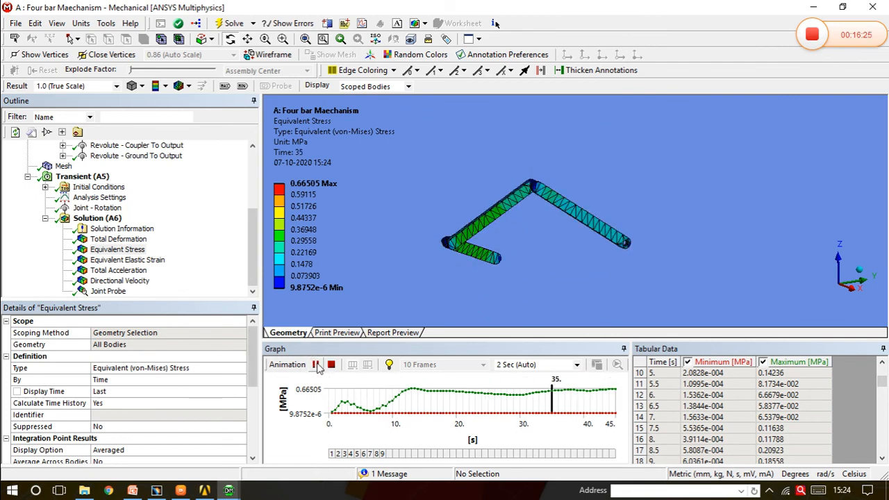
{"action": "left_click", "coordinate": [316, 365]}
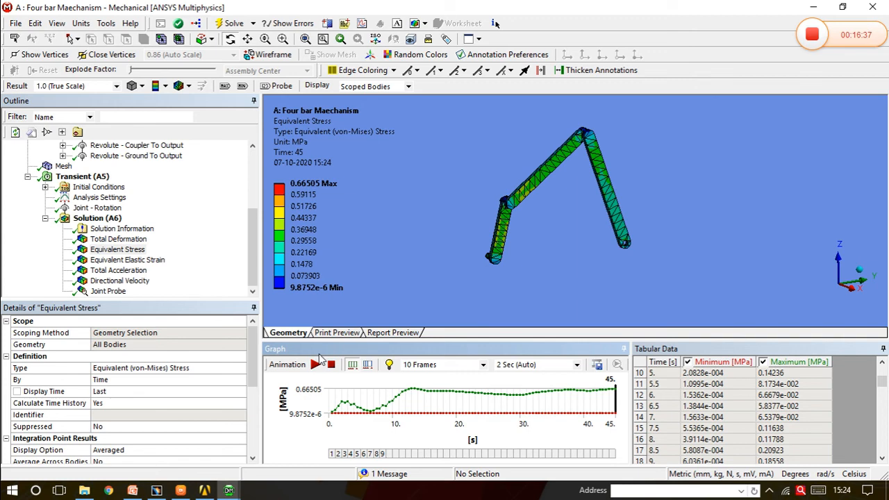
Display the Total Acceleration result and the Equivalent Elastic Strain result on the mechanism
{"action": "left_click", "coordinate": [118, 270]}
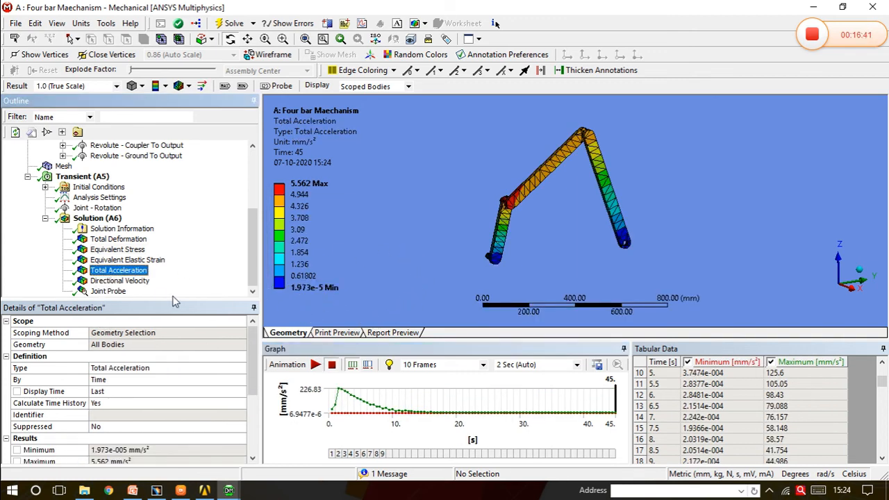
{"action": "left_click", "coordinate": [139, 262]}
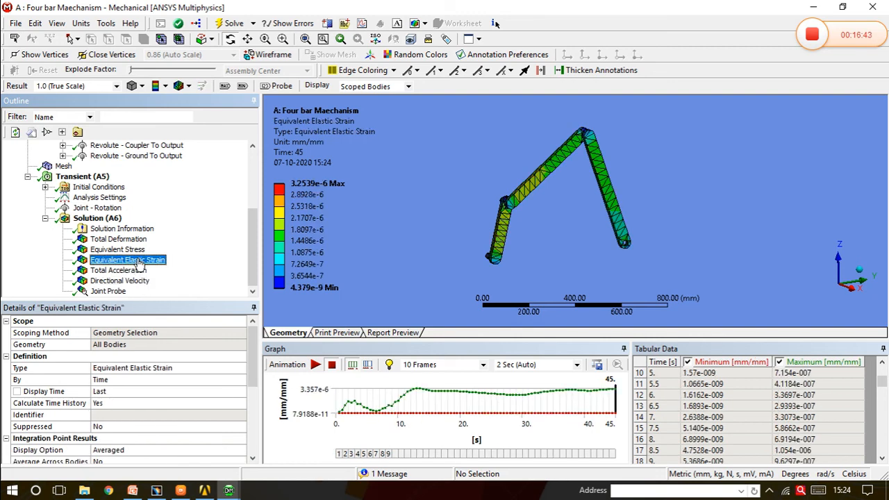
Play and pause the X-axis Directional Velocity animation, and open the Joint Probe result
{"action": "left_click", "coordinate": [118, 280]}
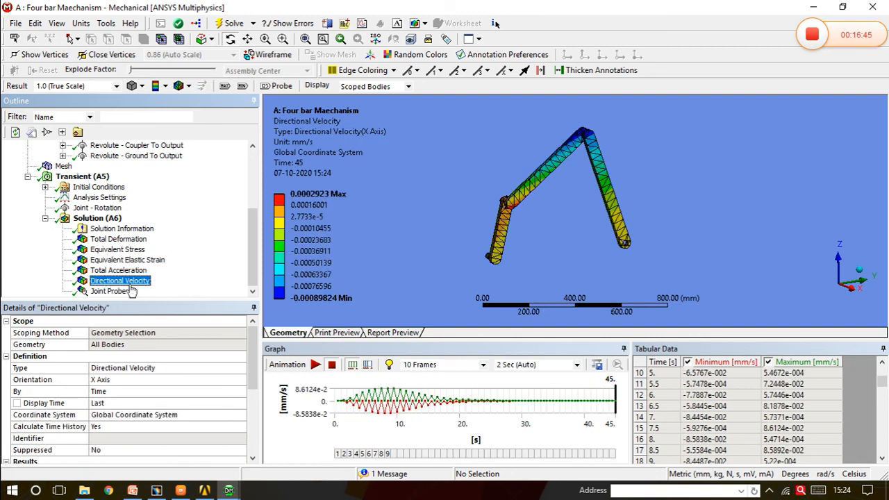
{"action": "left_click", "coordinate": [316, 365]}
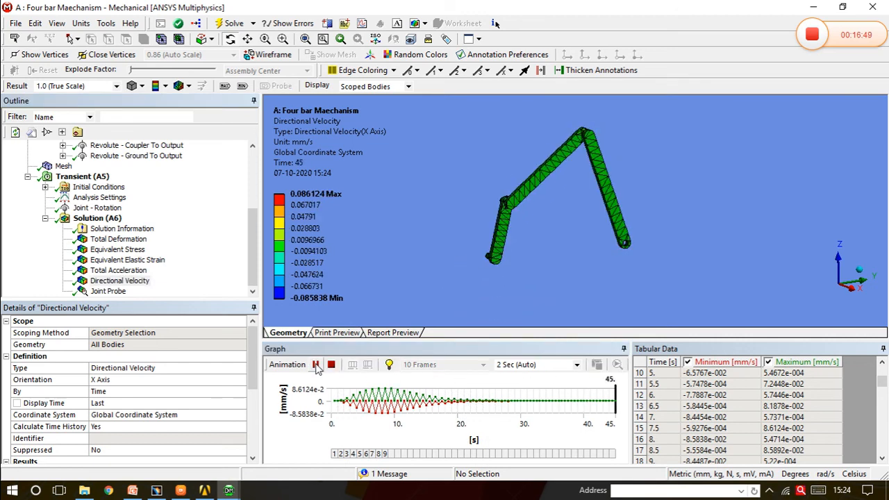
{"action": "left_click", "coordinate": [316, 365]}
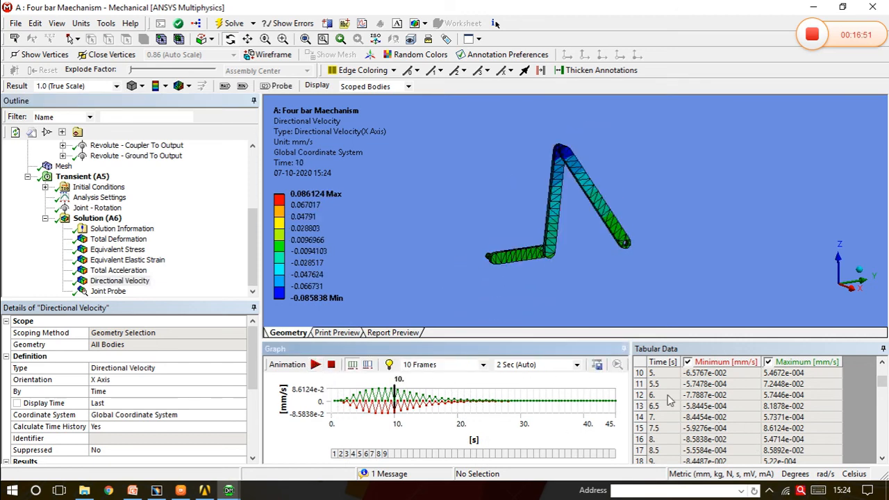
{"action": "left_click", "coordinate": [142, 292]}
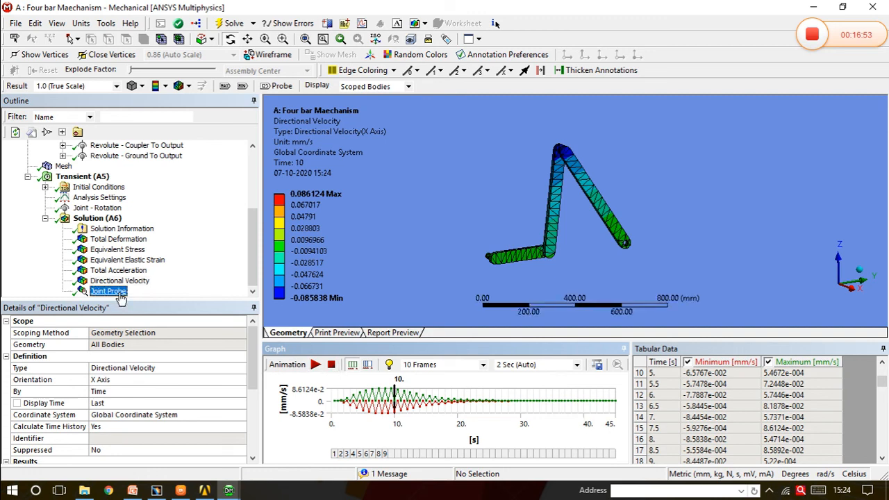